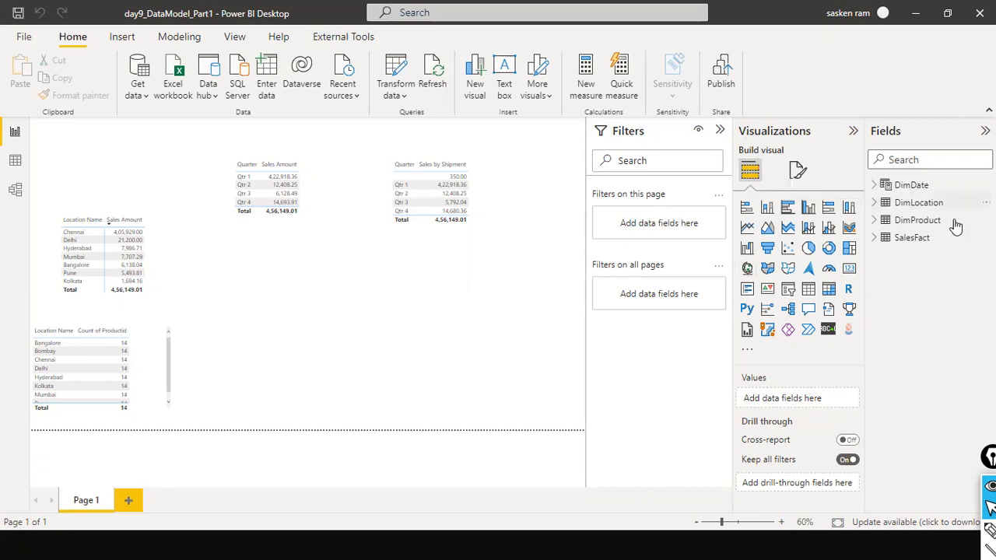
# Expand the SalesFact and DimDate tables and place an empty clustered column chart in the free area of Page 1
pyautogui.click(885, 240)
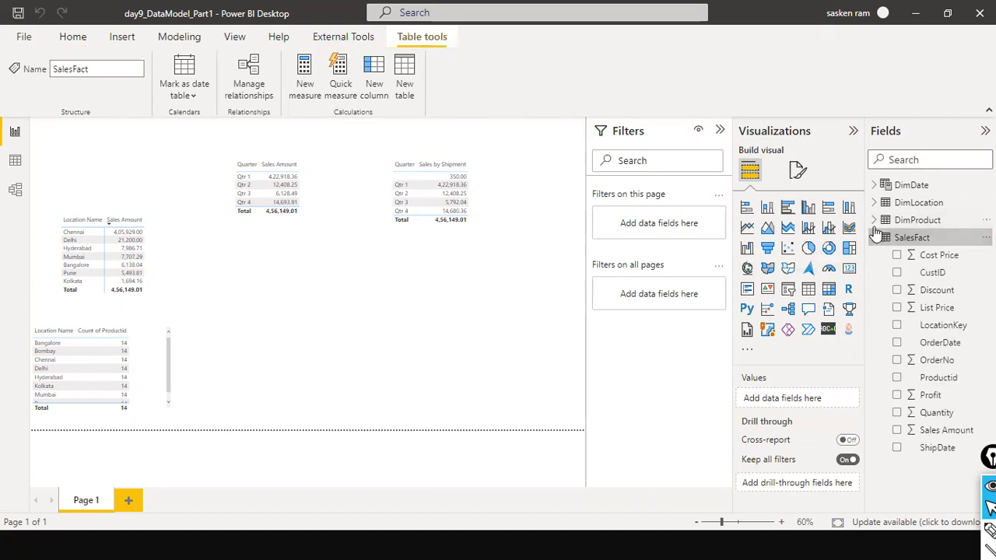
pyautogui.click(873, 185)
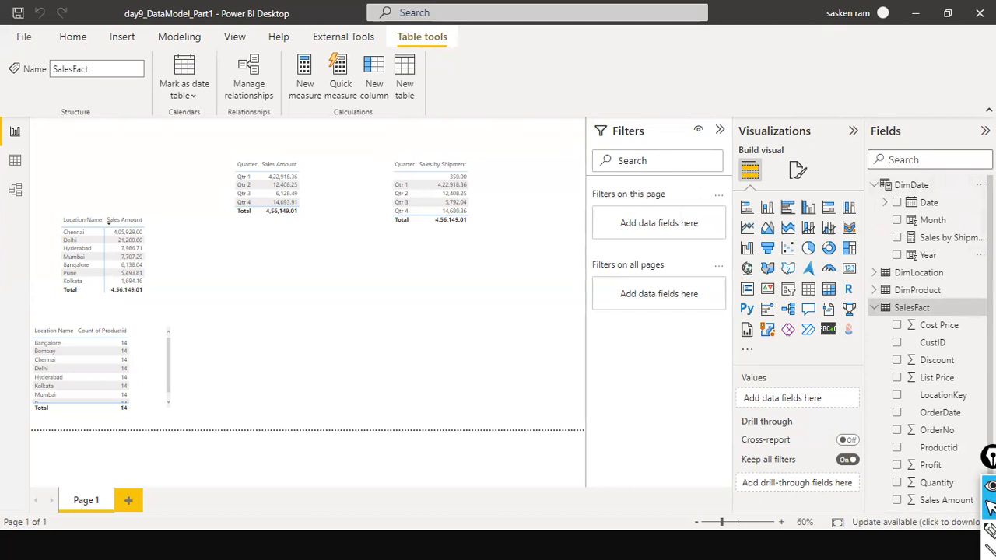
pyautogui.click(809, 210)
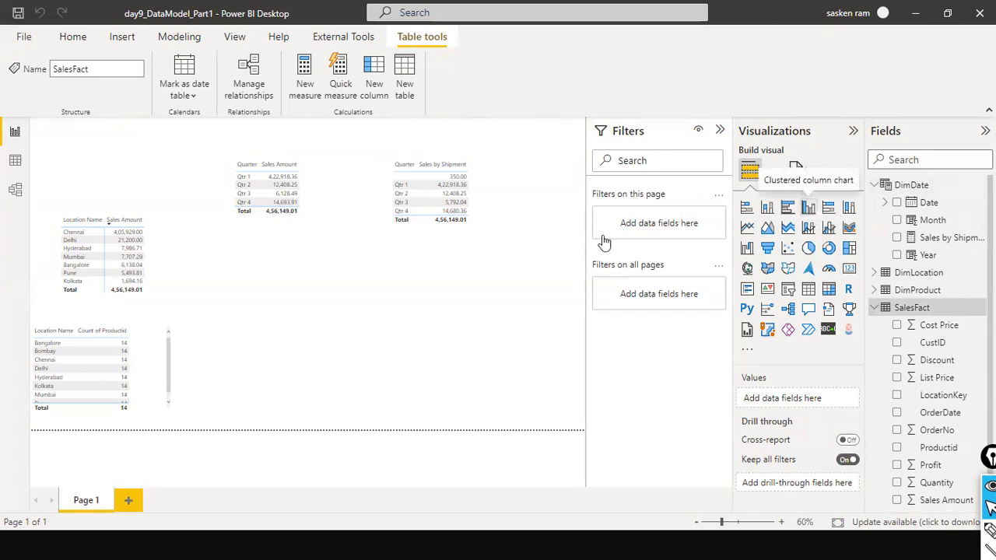
pyautogui.moveTo(169, 206); pyautogui.dragTo(325, 348)
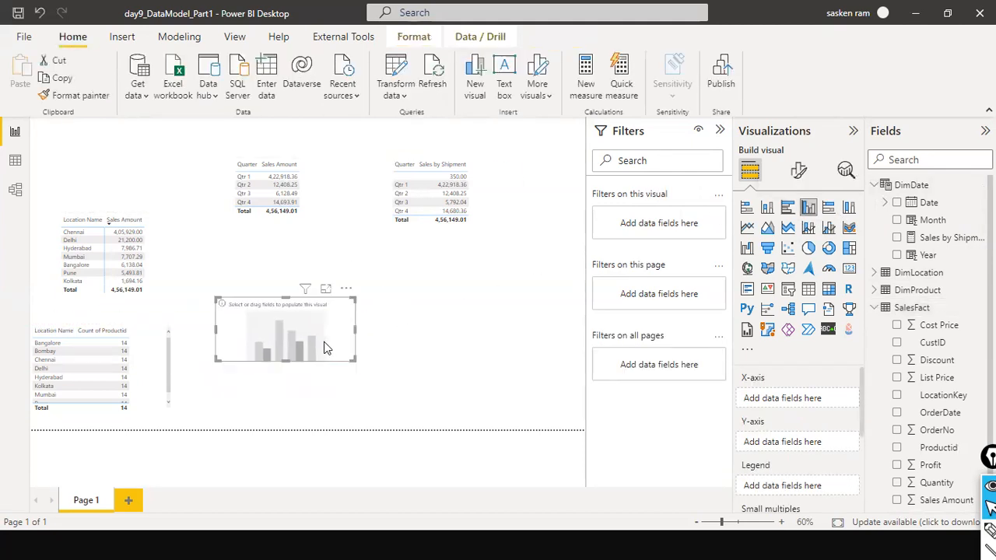
# Add a second report page and insert an empty clustered column chart on it
pyautogui.click(129, 500)
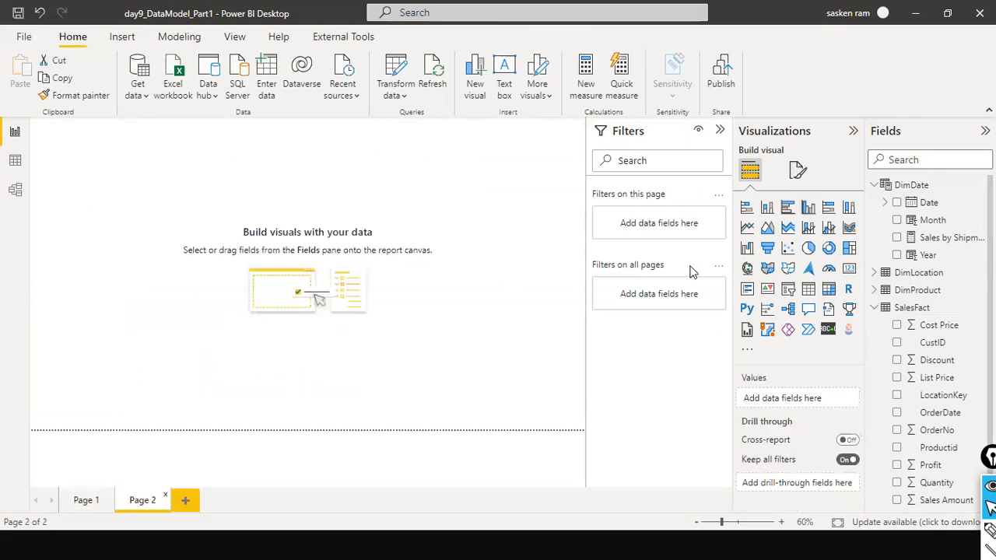
pyautogui.click(807, 207)
pyautogui.moveTo(100, 145); pyautogui.dragTo(201, 250)
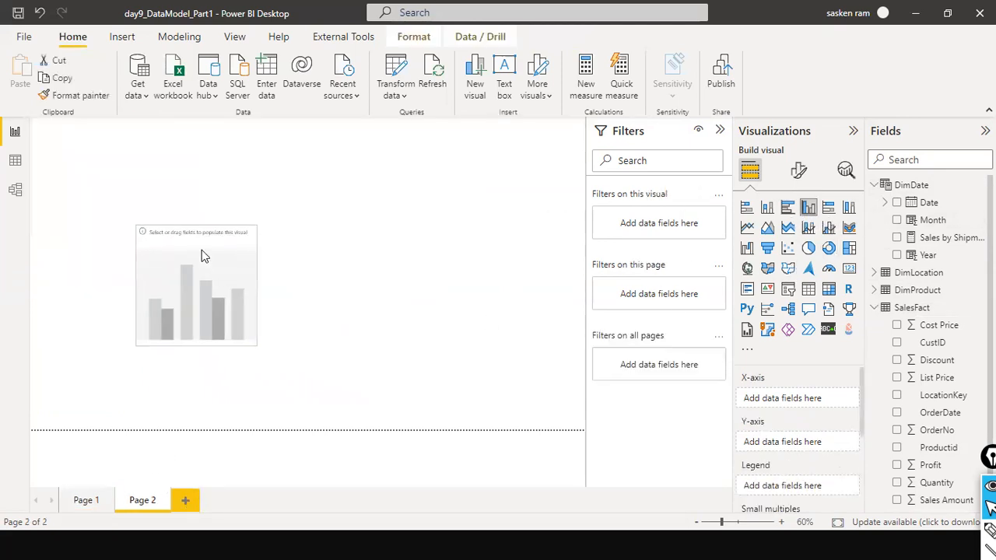
pyautogui.click(556, 257)
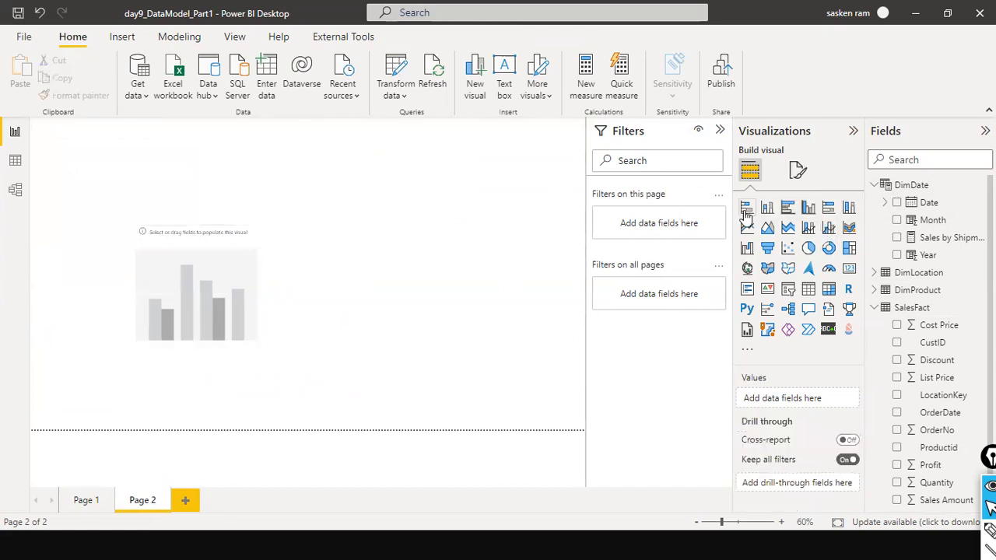
# Insert an empty stacked column chart, enlarge it slightly and arrange it beside the clustered column chart
pyautogui.click(767, 208)
pyautogui.moveTo(209, 273); pyautogui.dragTo(389, 200)
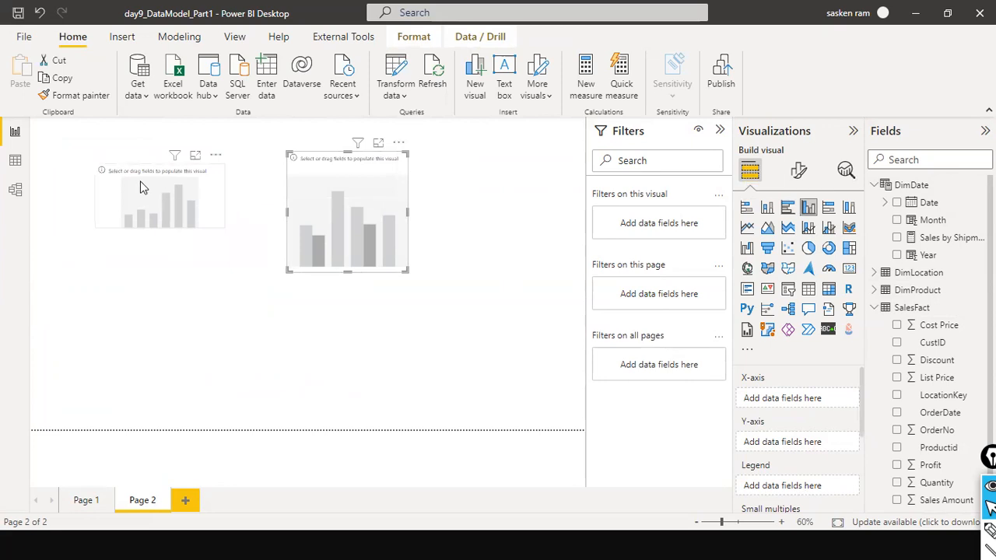
pyautogui.moveTo(142, 187); pyautogui.dragTo(98, 185)
pyautogui.moveTo(114, 224); pyautogui.dragTo(146, 253)
pyautogui.moveTo(357, 196); pyautogui.dragTo(276, 188)
# Insert an empty 100% stacked column chart and place it to the right of the other two charts
pyautogui.click(362, 213)
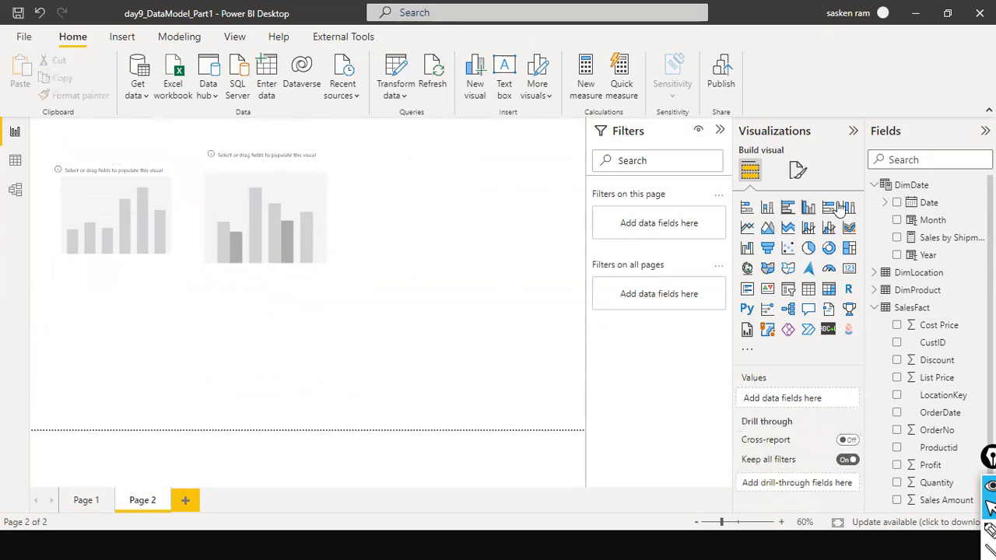
pyautogui.moveTo(312, 243); pyautogui.dragTo(422, 233)
pyautogui.click(411, 346)
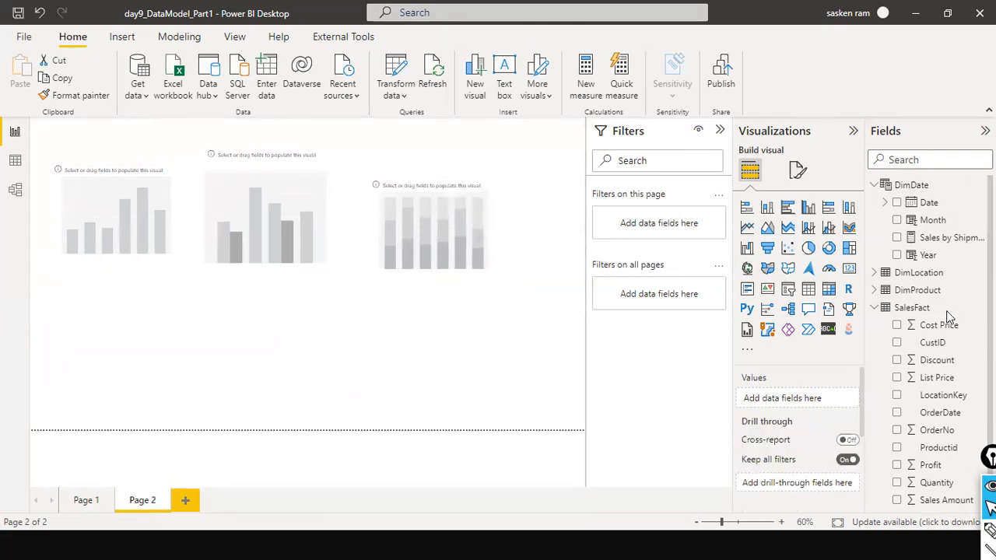
# Add the Sales Amount field from SalesFact to each of the three charts
pyautogui.scroll(-1, 921, 342)
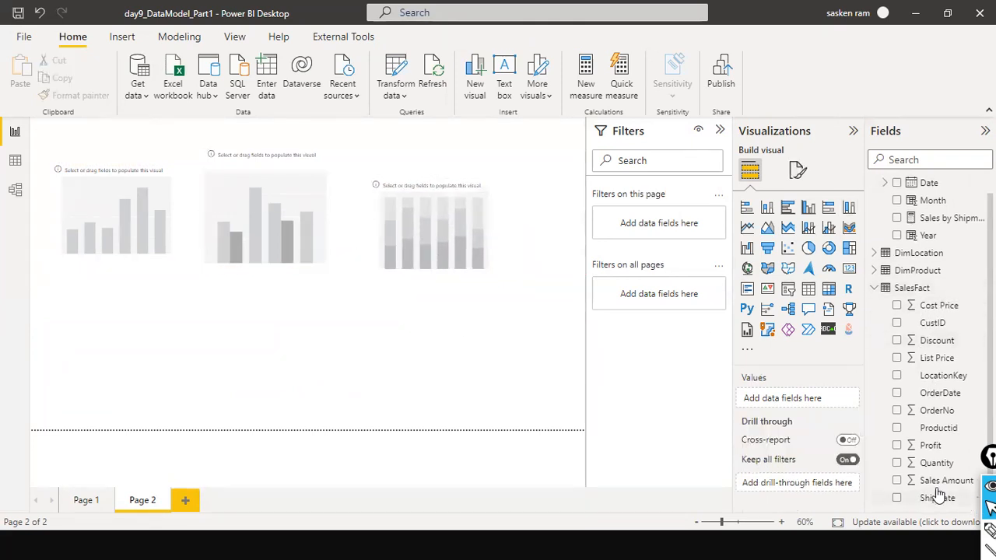
pyautogui.moveTo(941, 483); pyautogui.dragTo(117, 234)
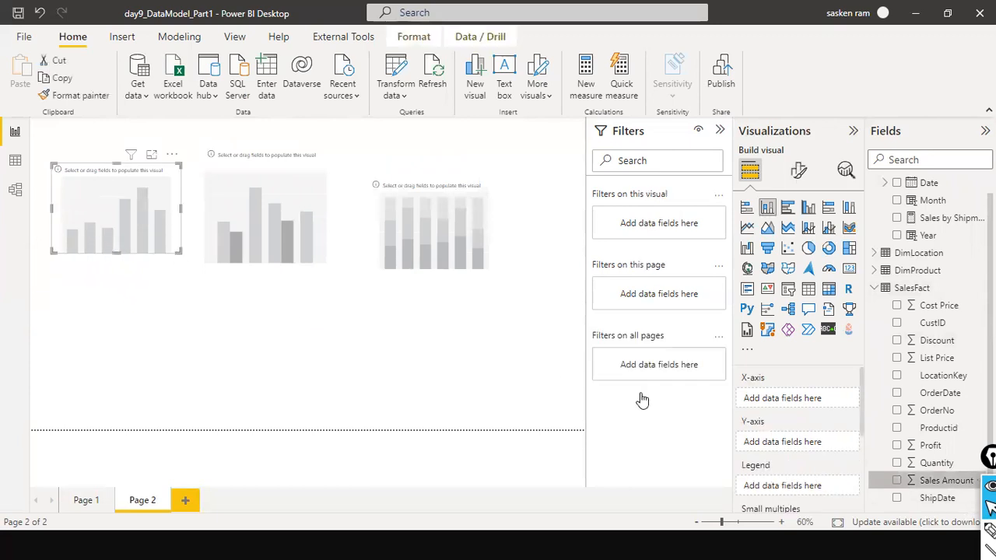
pyautogui.moveTo(911, 478); pyautogui.dragTo(264, 201)
pyautogui.moveTo(930, 480); pyautogui.dragTo(440, 251)
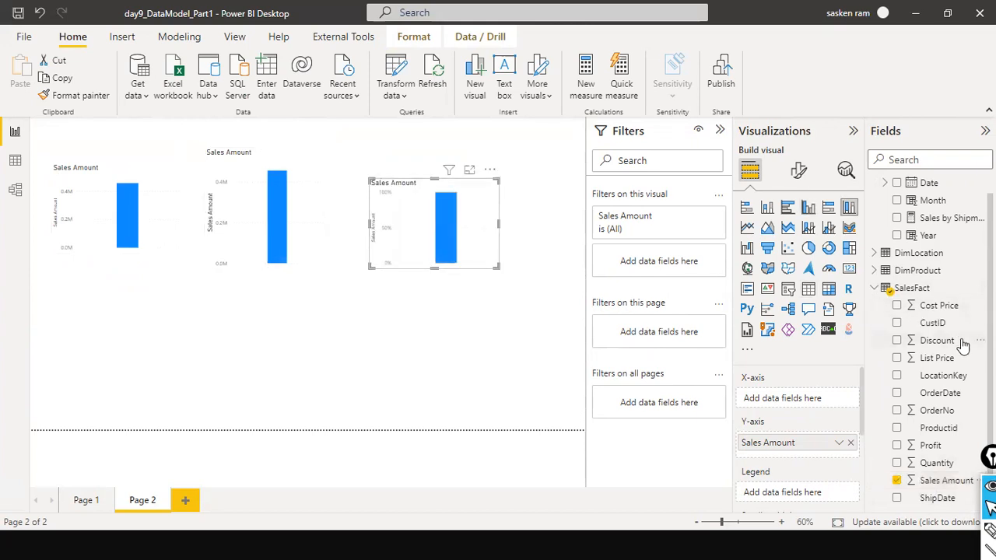
# Add DimDate's Year field to the values of all three charts and widen the 100% stacked column chart
pyautogui.scroll(1, 925, 374)
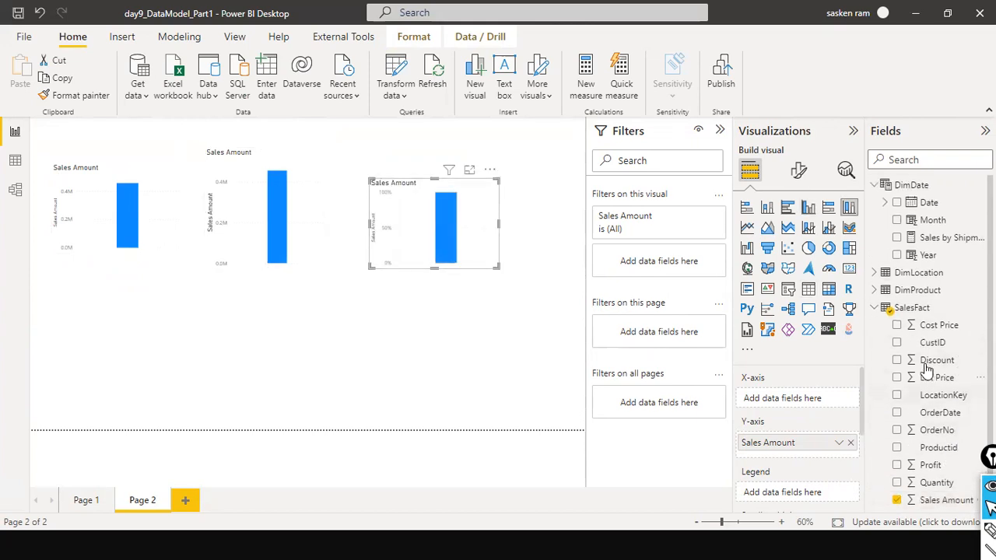
pyautogui.click(886, 292)
pyautogui.moveTo(932, 258); pyautogui.dragTo(88, 210)
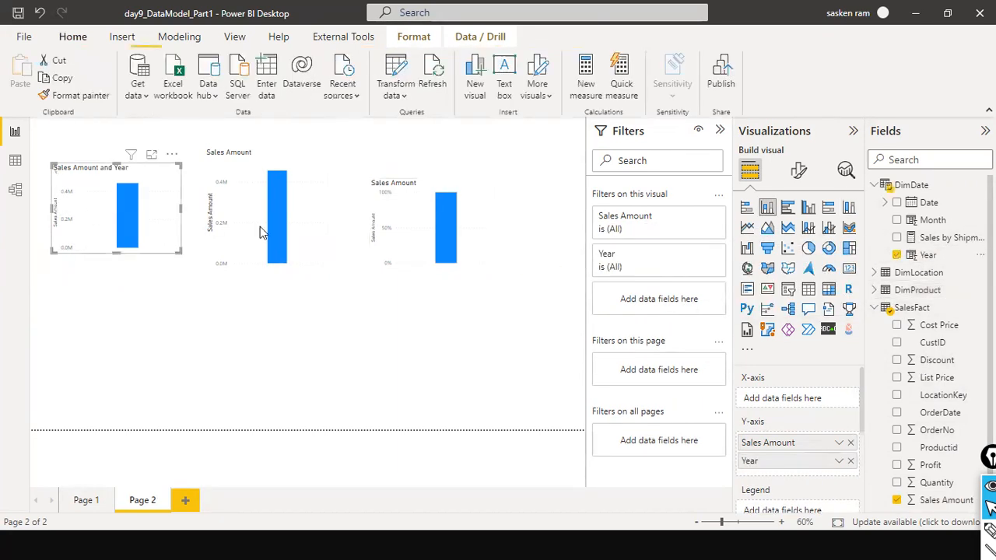
pyautogui.moveTo(927, 255); pyautogui.dragTo(284, 216)
pyautogui.moveTo(927, 256); pyautogui.dragTo(452, 221)
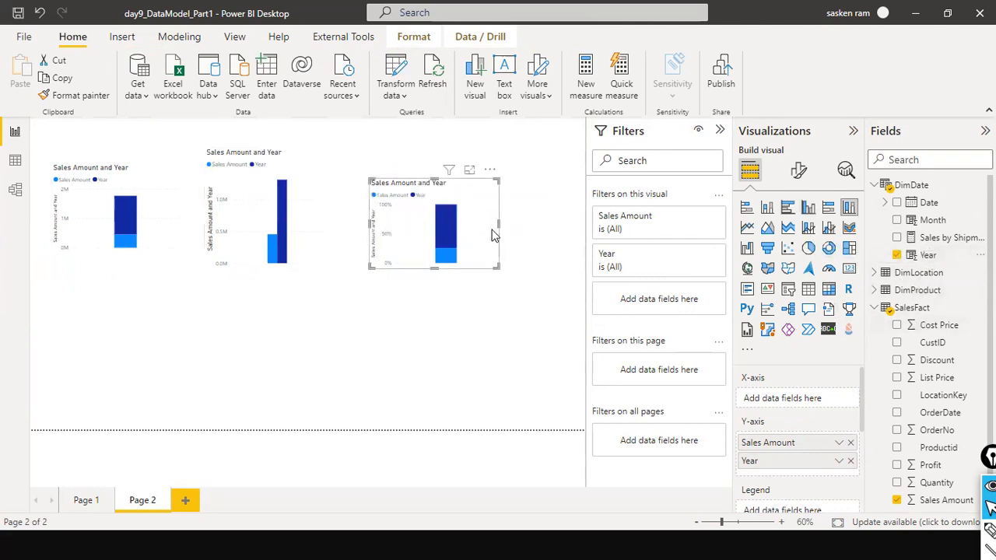
pyautogui.moveTo(499, 223); pyautogui.dragTo(554, 223)
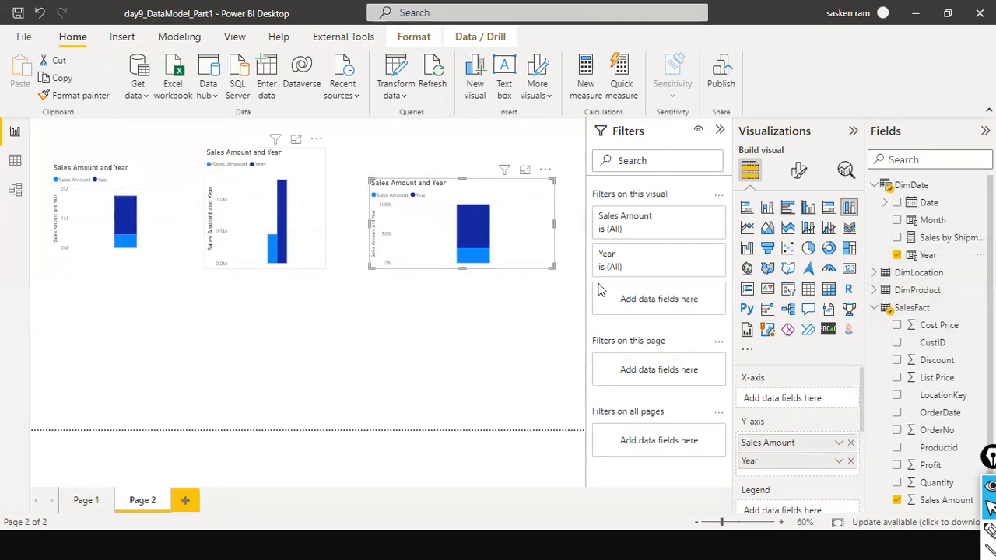
# Collapse SalesFact and load the text file sales_w04.csv from the dat1 folder into the model
pyautogui.scroll(-1, 910, 367)
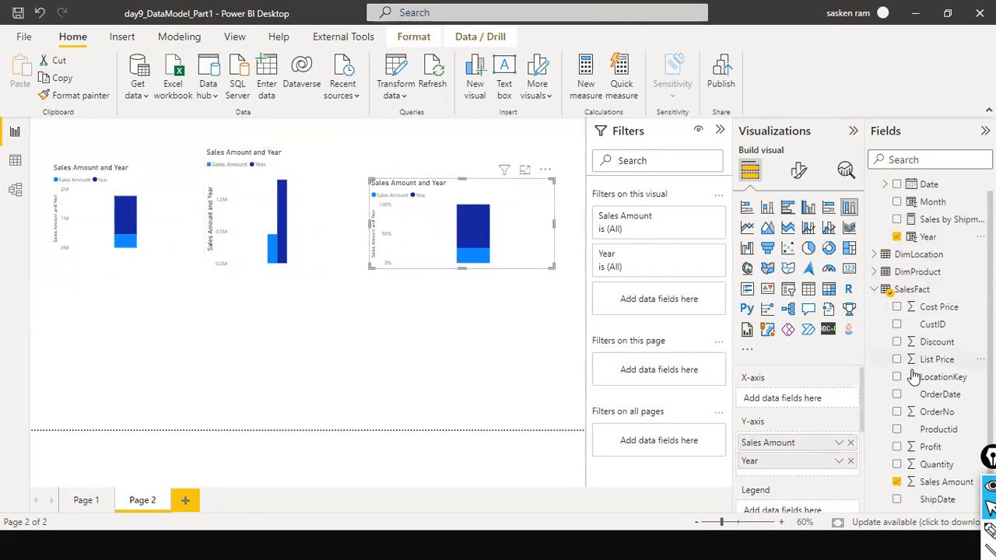
pyautogui.click(874, 289)
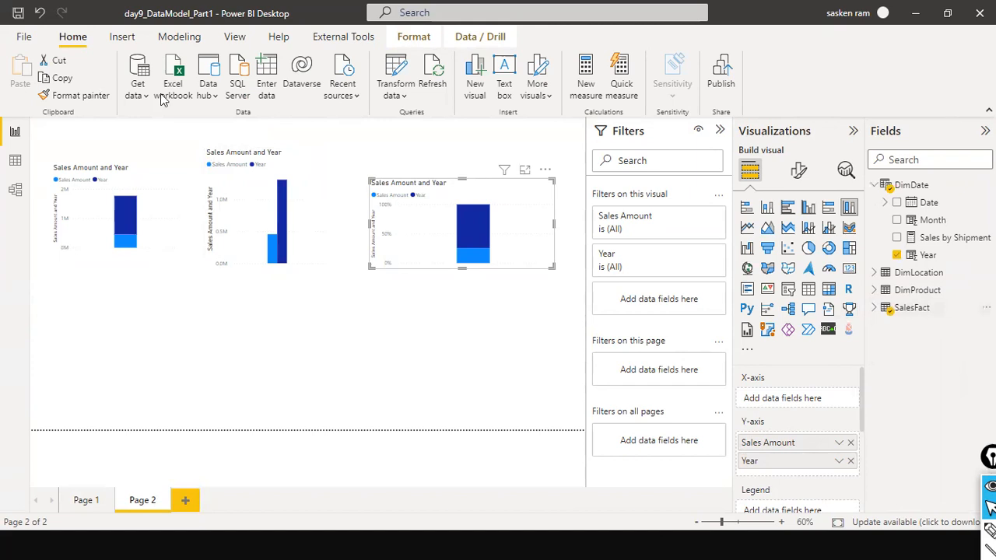
pyautogui.click(136, 91)
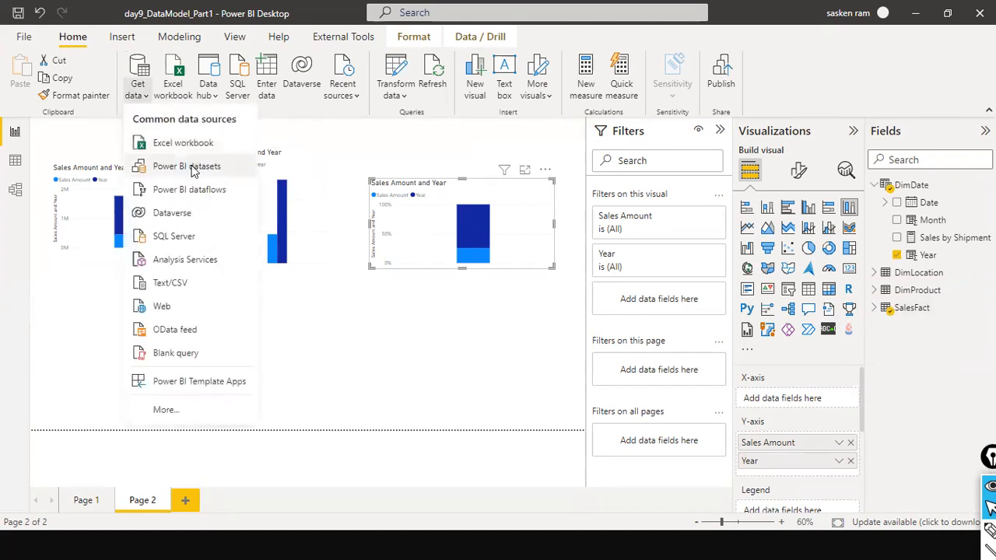
pyautogui.click(205, 285)
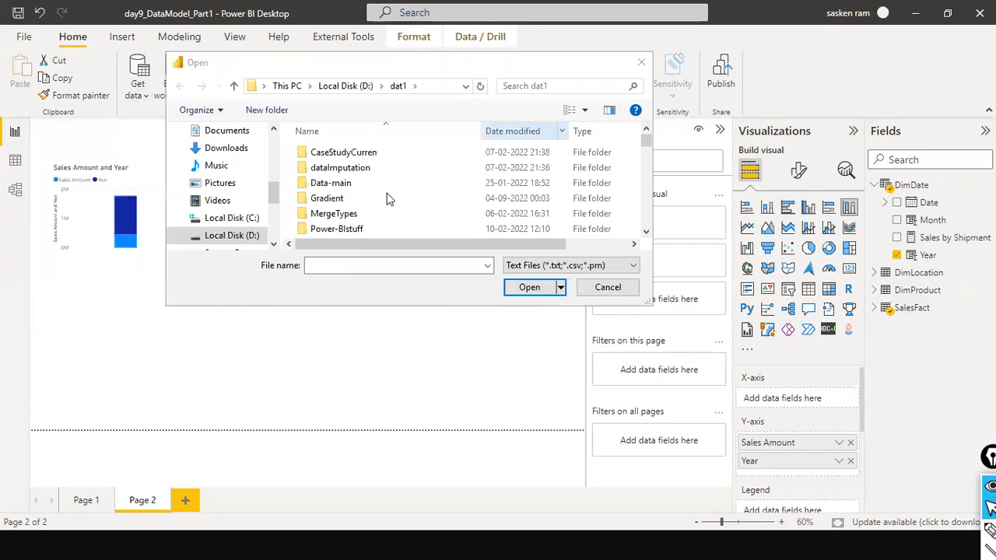
pyautogui.scroll(-15, 389, 201)
pyautogui.press('Down')
pyautogui.press('Down')
pyautogui.press('Down')
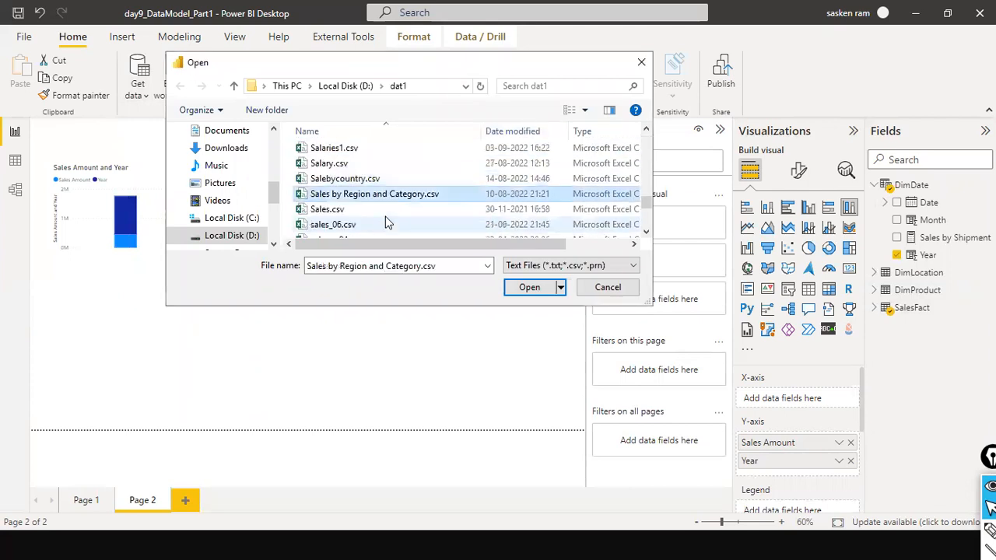
pyautogui.press('a')
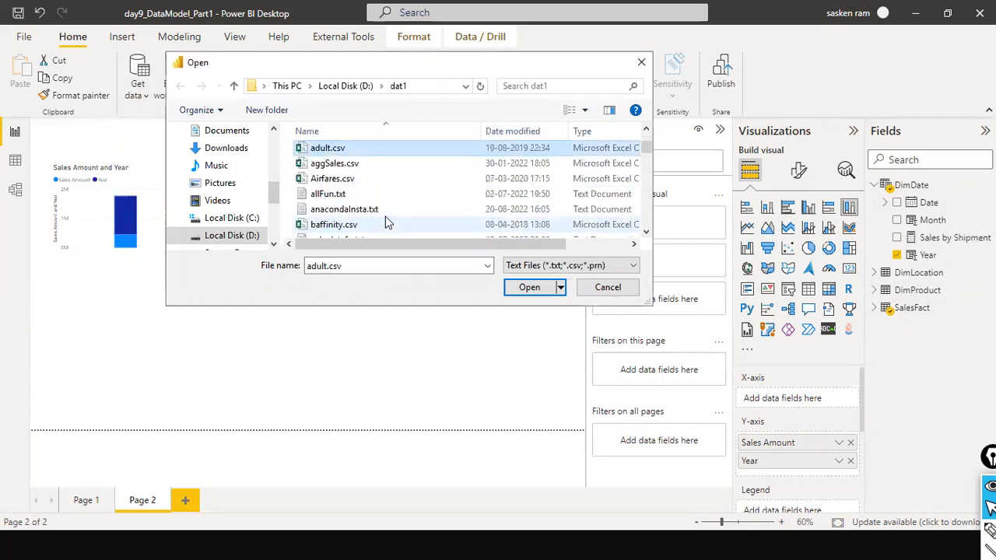
pyautogui.scroll(-3, 405, 169)
pyautogui.click(404, 167)
pyautogui.press('s')
pyautogui.press('Down')
pyautogui.press('Down')
pyautogui.press('Down')
pyautogui.press('Down')
pyautogui.press('Down')
pyautogui.press('Down')
pyautogui.press('Down')
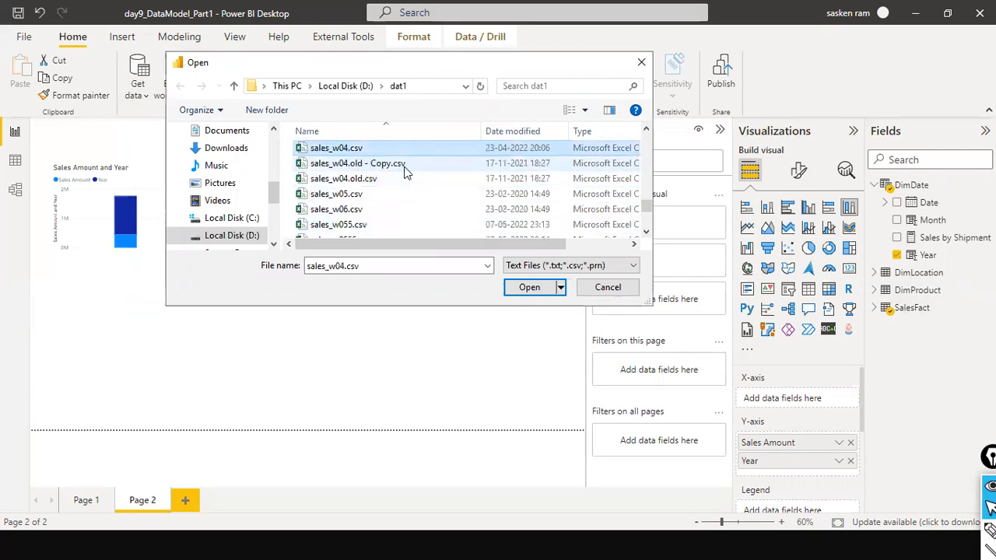
pyautogui.click(516, 287)
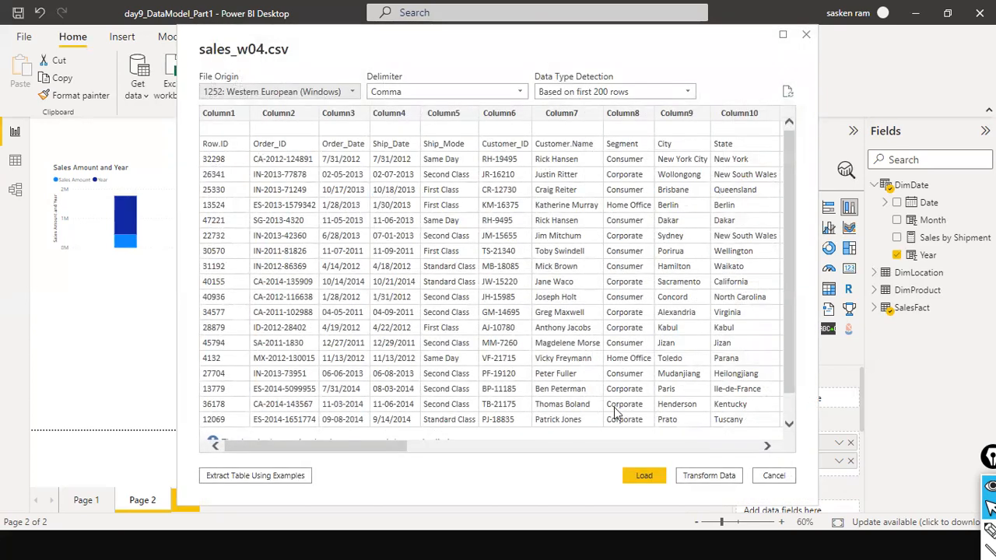
pyautogui.click(650, 475)
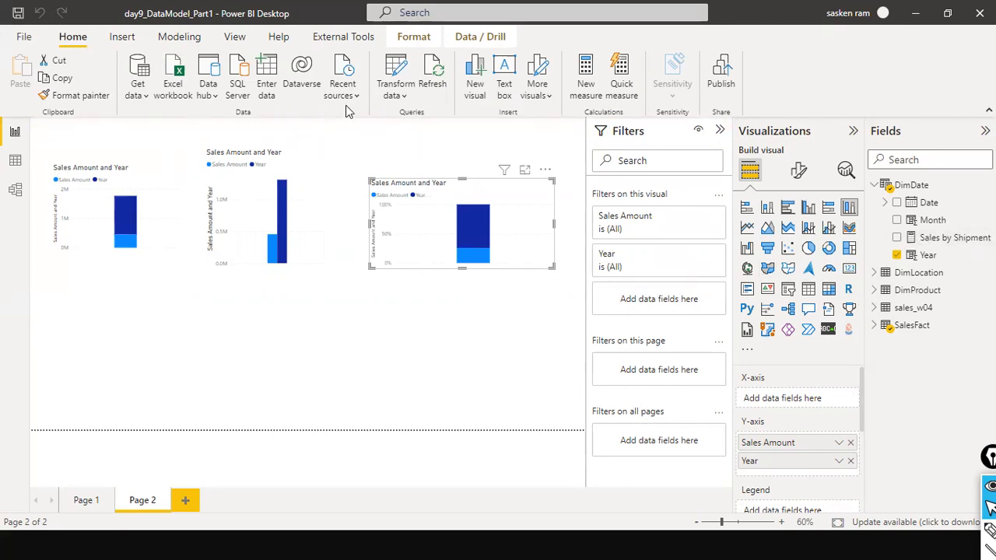
# Refresh the SalesFact preview in the Power Query Editor and look through the table's columns
pyautogui.click(390, 101)
pyautogui.click(385, 121)
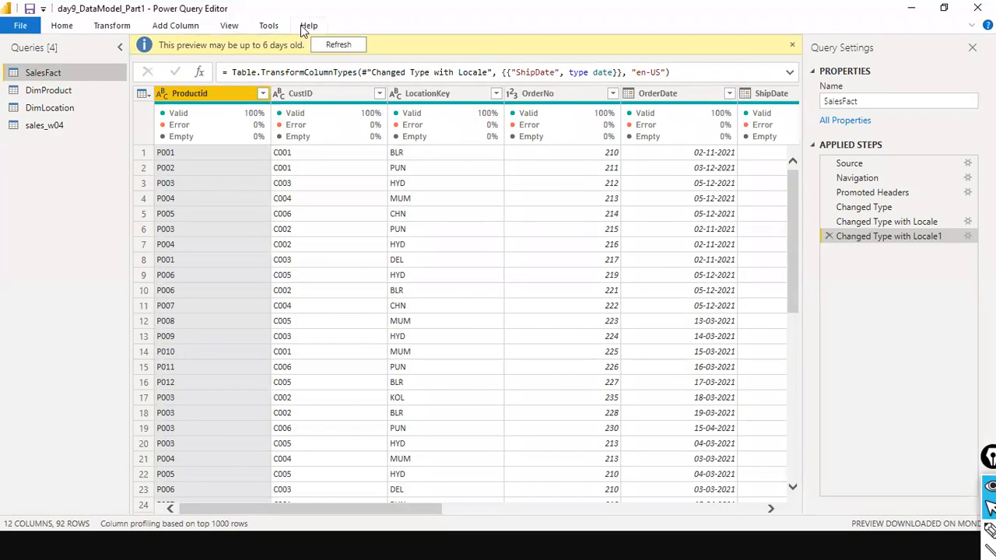
pyautogui.click(323, 45)
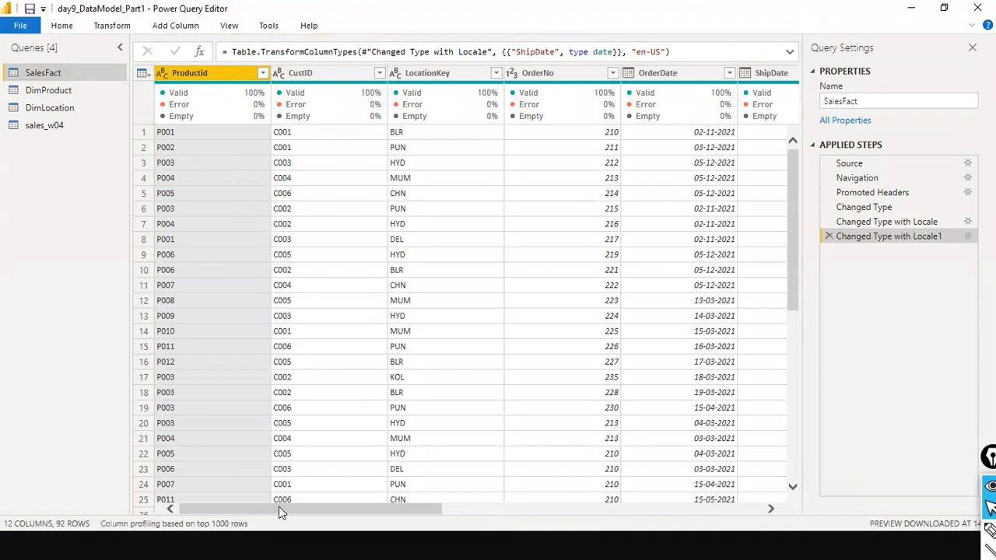
pyautogui.moveTo(278, 506); pyautogui.dragTo(657, 543)
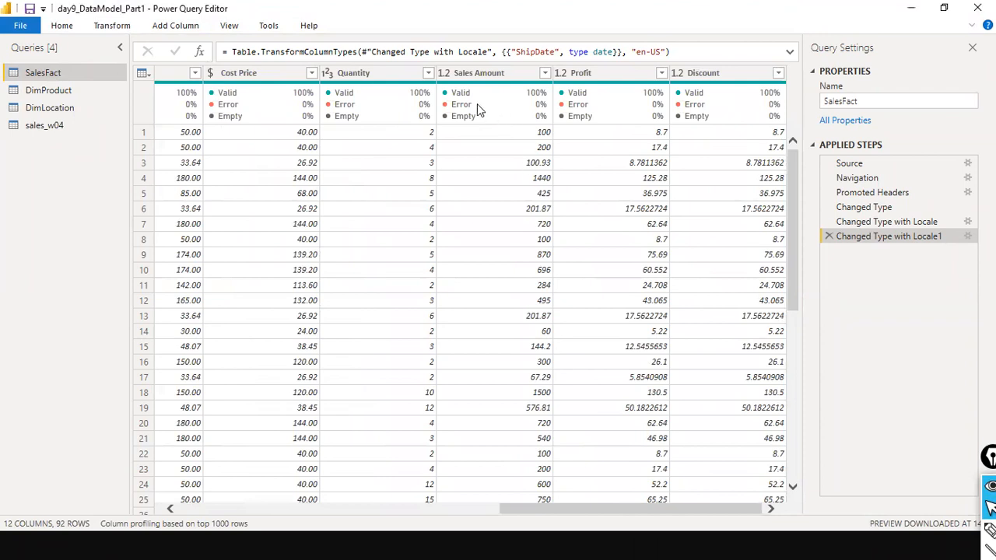
pyautogui.moveTo(547, 512); pyautogui.dragTo(138, 482)
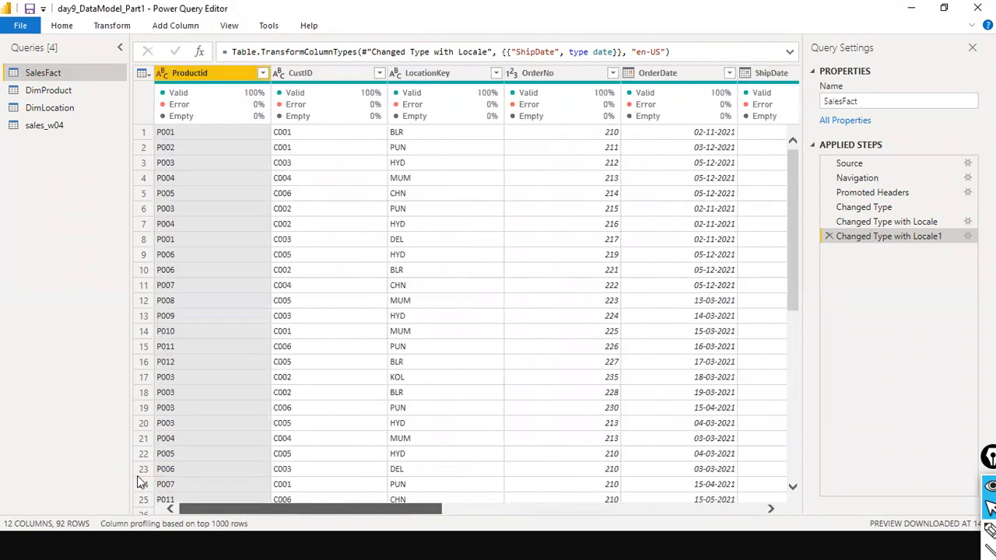
# Promote the first row to headers twice in the sales_w04 query so Row.ID, Order_ID and Order_Date become column names
pyautogui.click(43, 125)
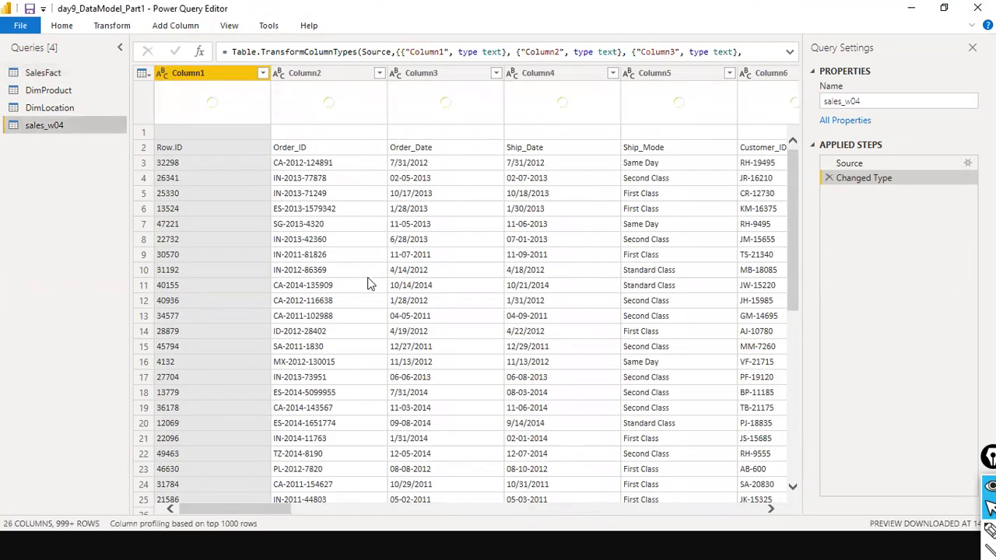
pyautogui.click(113, 26)
pyautogui.click(78, 79)
pyautogui.click(78, 94)
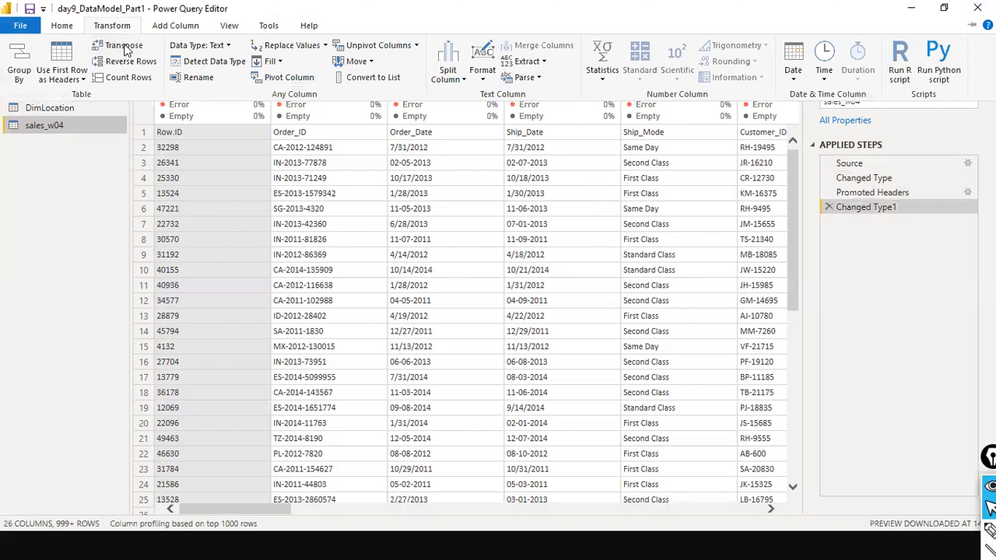
pyautogui.click(77, 78)
pyautogui.click(82, 95)
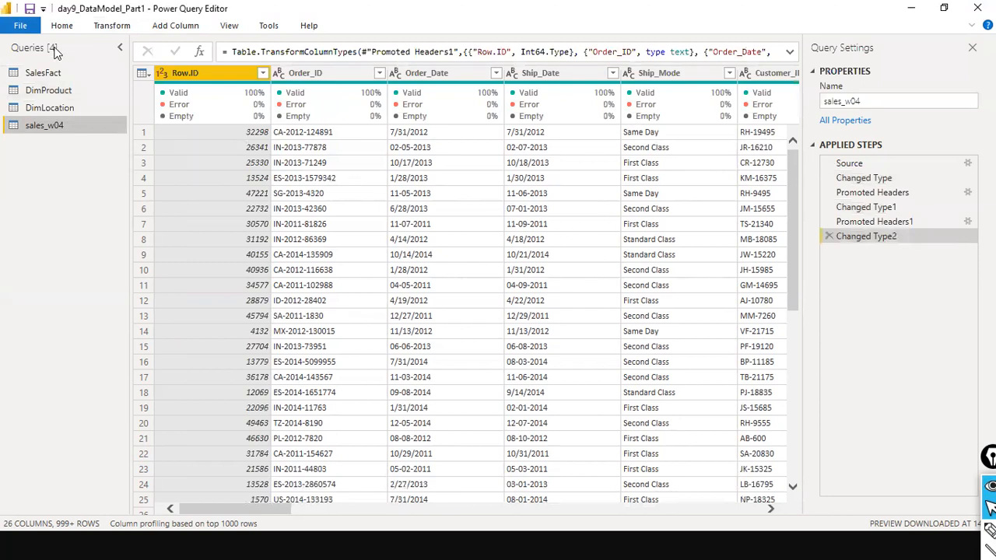
# Replace every "-" with "/" in the Order_Date column of the sales_w04 query
pyautogui.moveTo(235, 510); pyautogui.dragTo(263, 525)
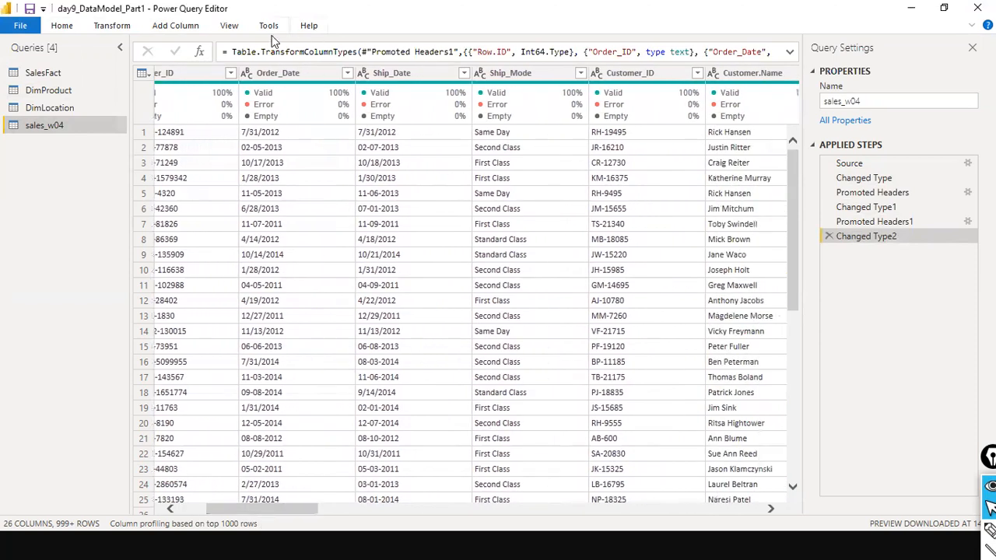
pyautogui.click(274, 72)
pyautogui.rightClick(277, 72)
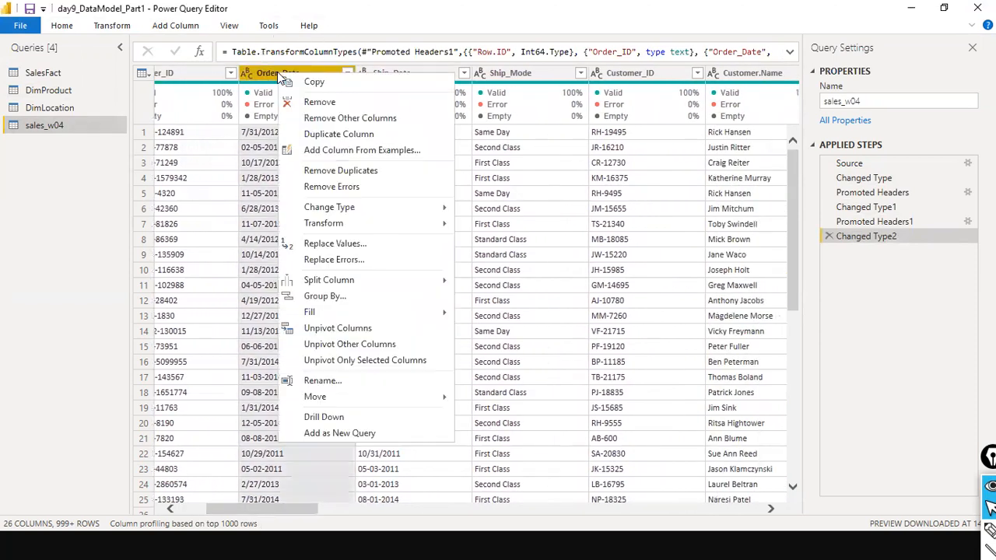
pyautogui.click(366, 243)
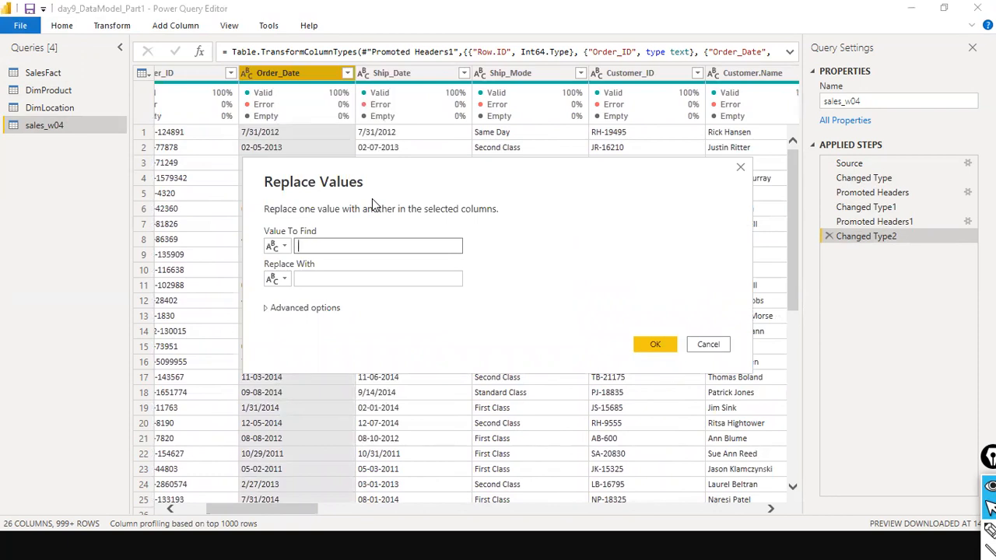
pyautogui.write('-')
pyautogui.press('Tab')
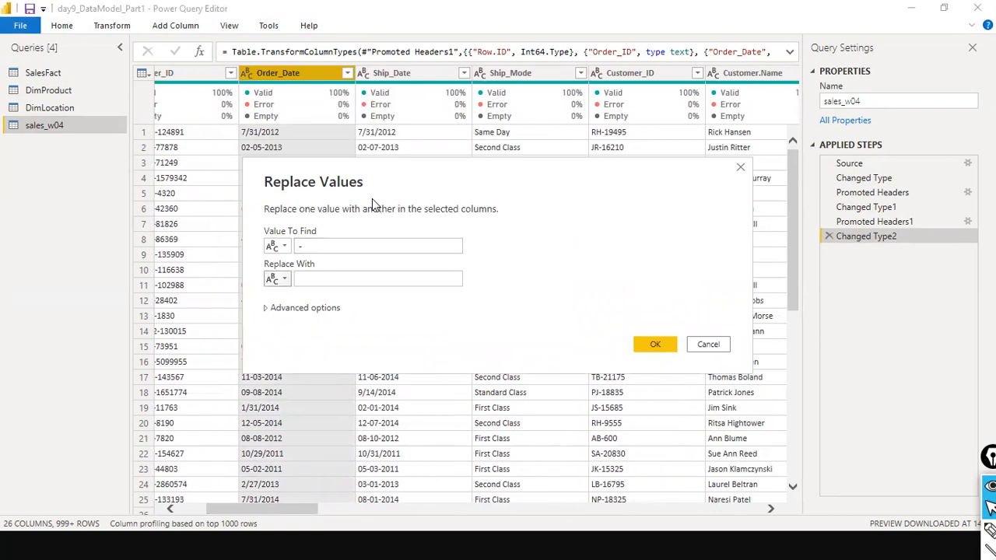
pyautogui.write('/')
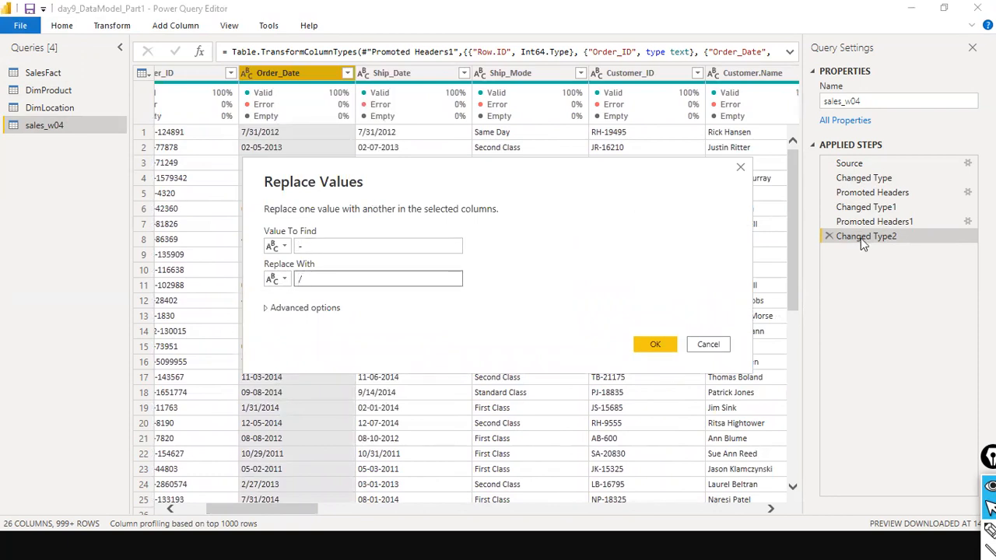
pyautogui.click(655, 344)
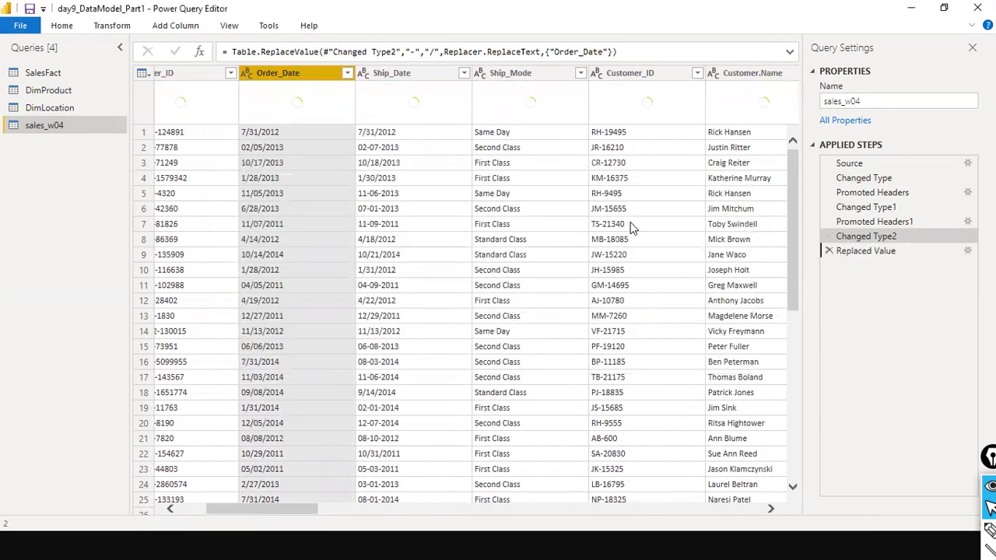
# Convert the Order_Date column to the Date type using the English (United States) locale
pyautogui.click(247, 73)
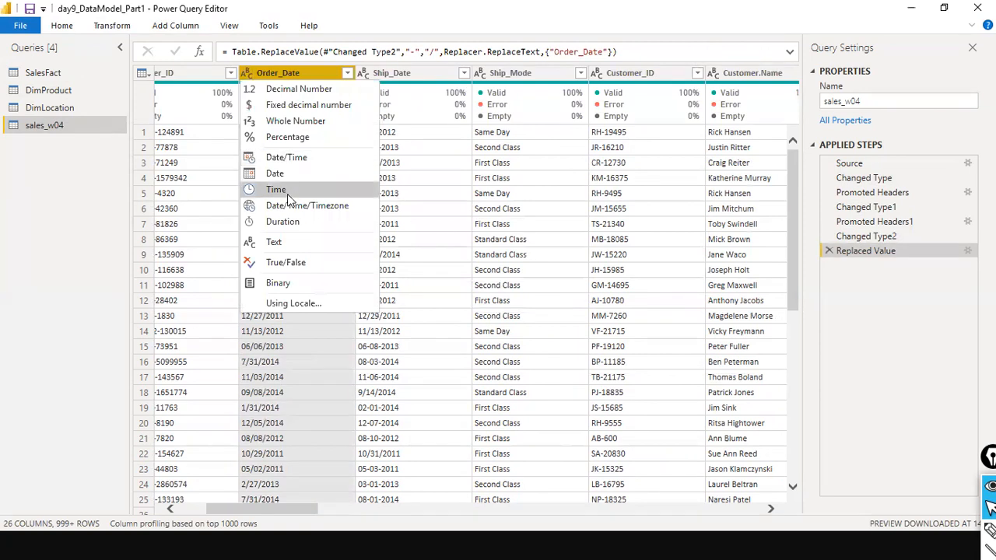
pyautogui.click(302, 308)
pyautogui.click(299, 315)
pyautogui.click(249, 73)
pyautogui.click(269, 304)
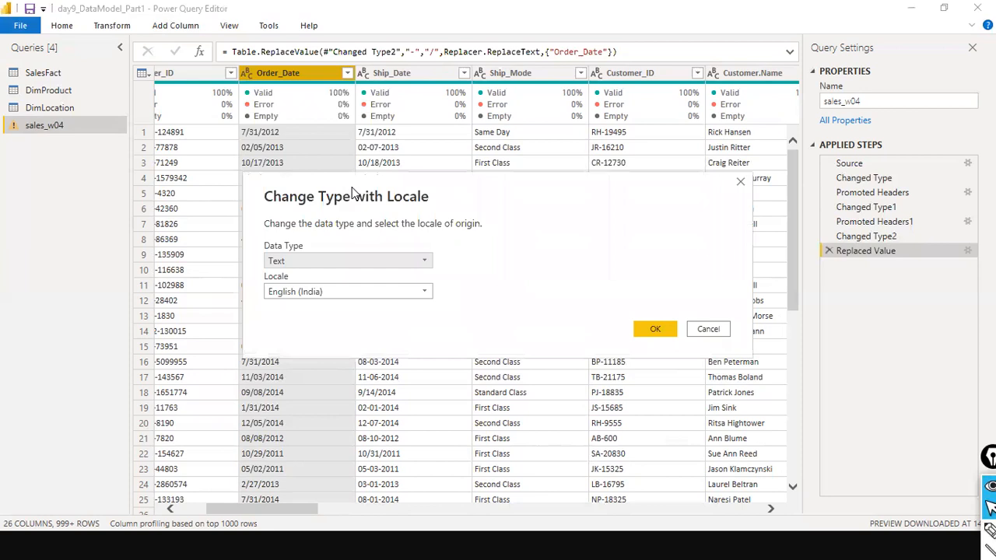
pyautogui.click(425, 259)
pyautogui.click(347, 350)
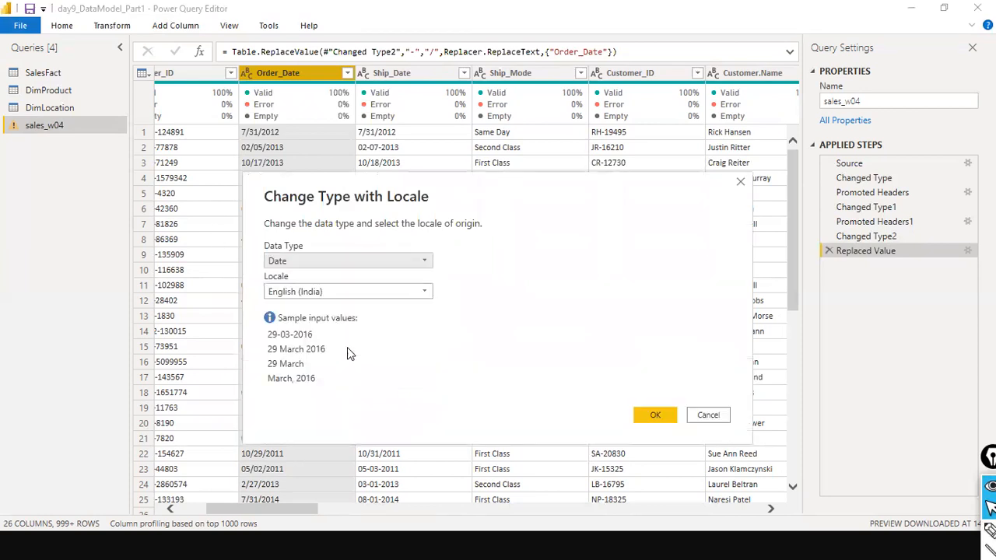
pyautogui.click(427, 293)
pyautogui.scroll(-10, 420, 351)
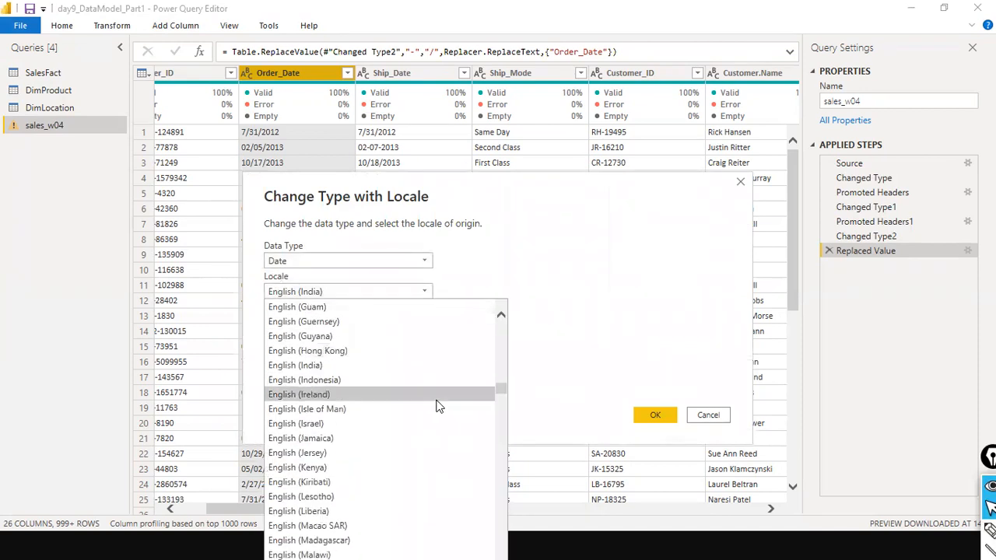
pyautogui.scroll(-7, 437, 413)
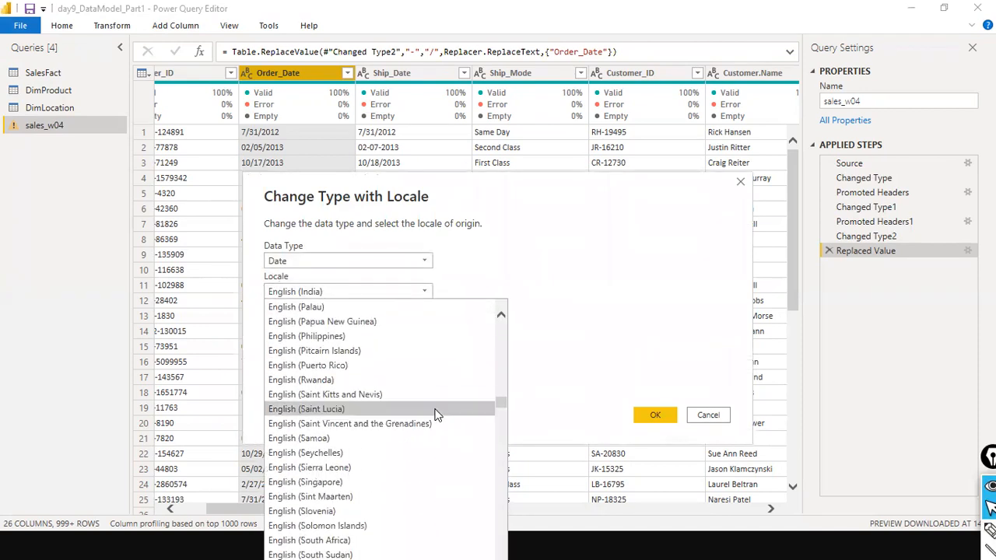
pyautogui.scroll(-4, 436, 413)
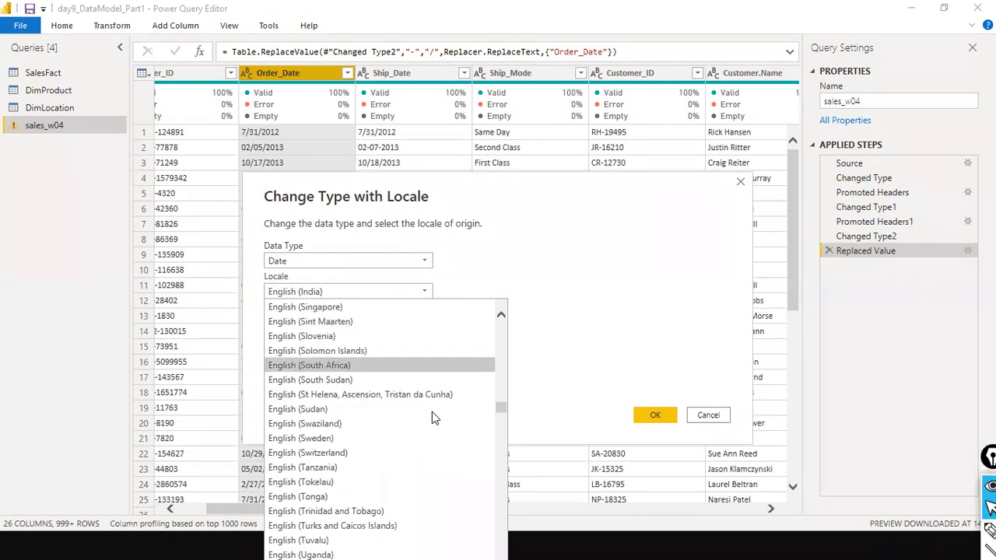
pyautogui.scroll(-2, 432, 411)
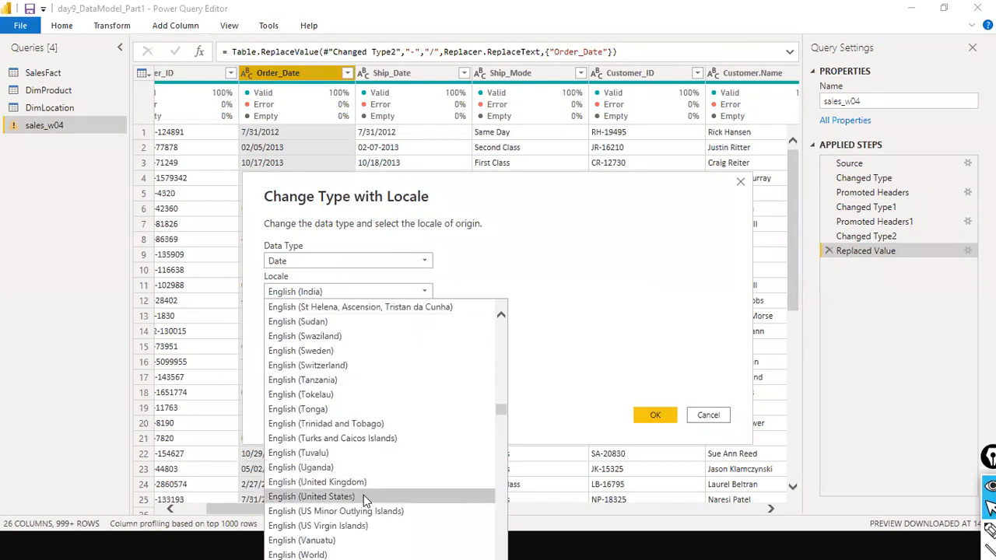
pyautogui.click(363, 494)
pyautogui.click(655, 420)
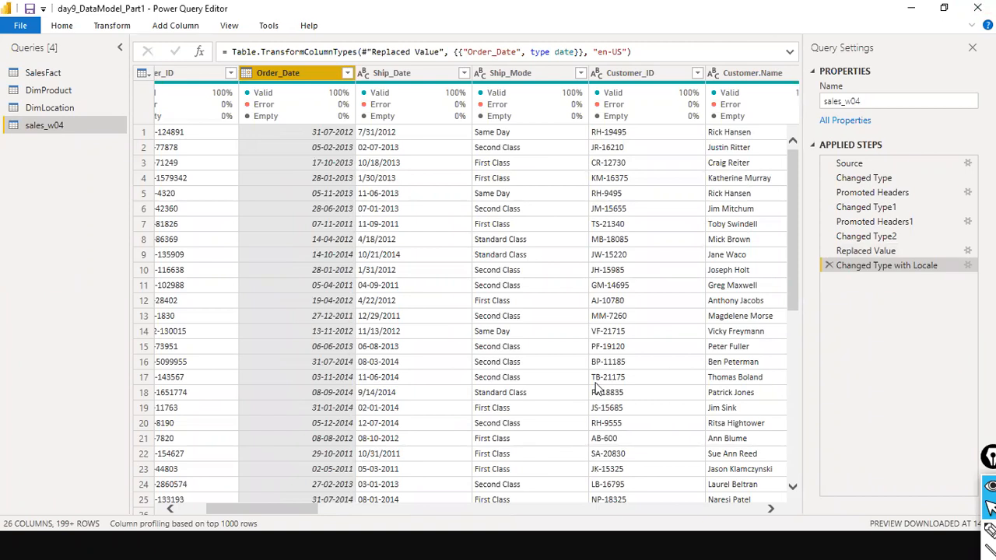
# Remove the "$" sign from the Sales column by replacing it with an empty value
pyautogui.moveTo(292, 509); pyautogui.dragTo(669, 511)
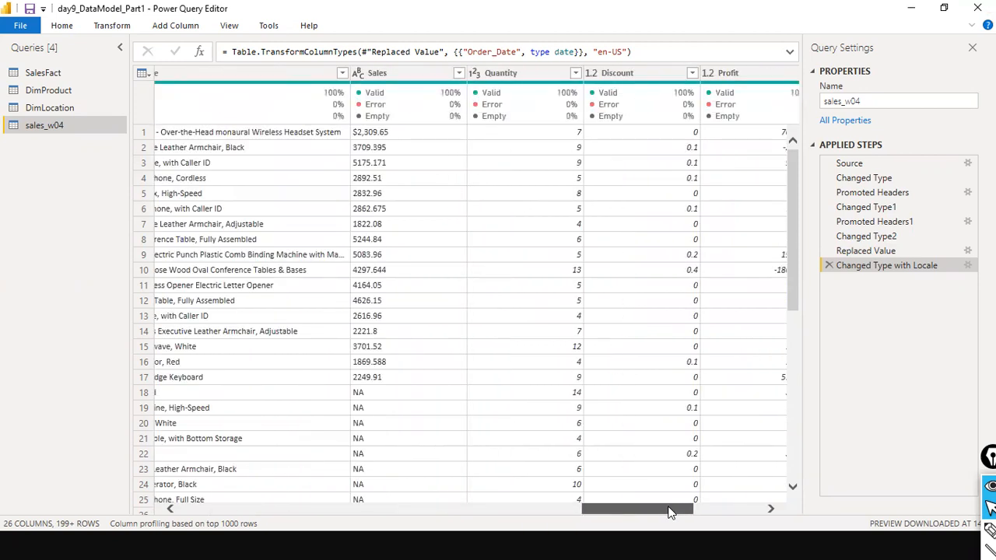
pyautogui.rightClick(399, 72)
pyautogui.click(471, 238)
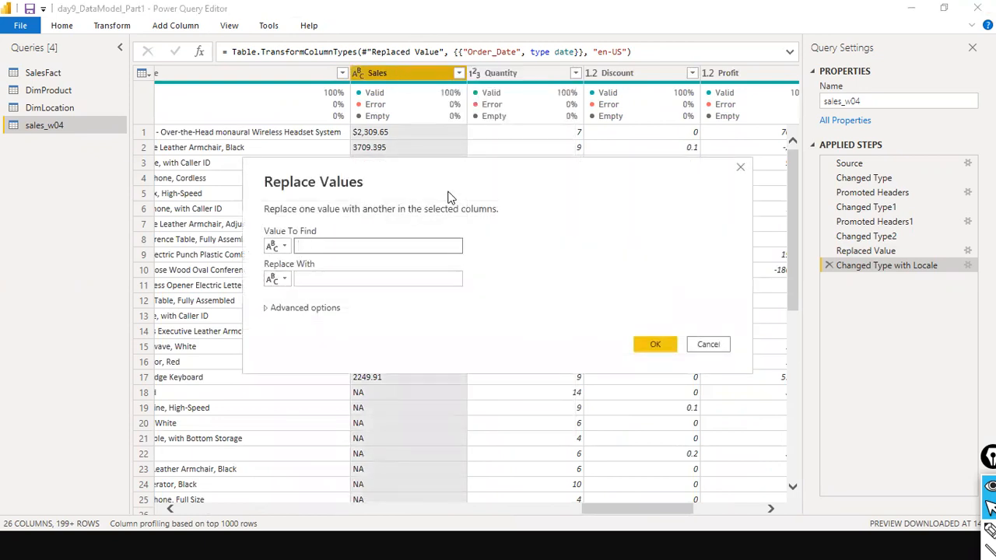
pyautogui.press('Tab')
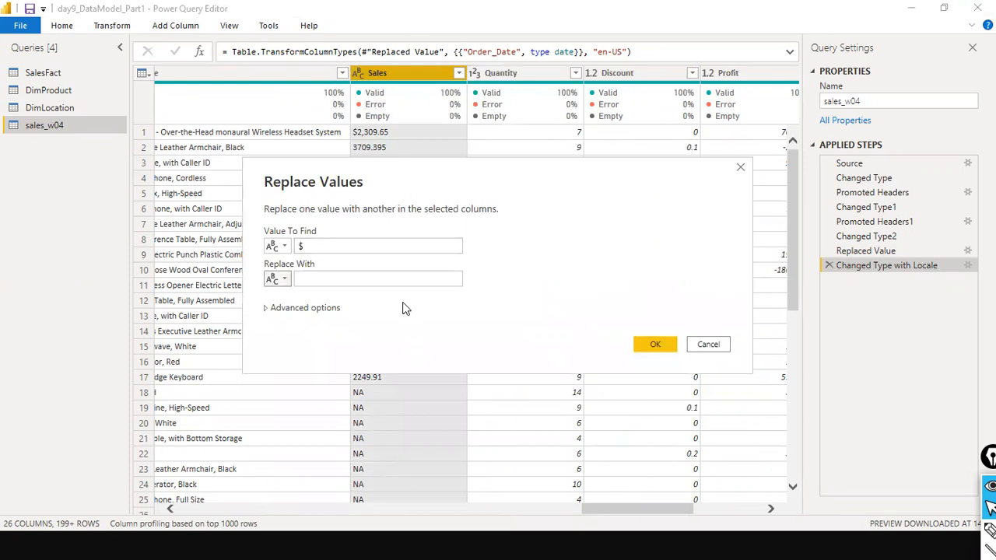
pyautogui.click(657, 345)
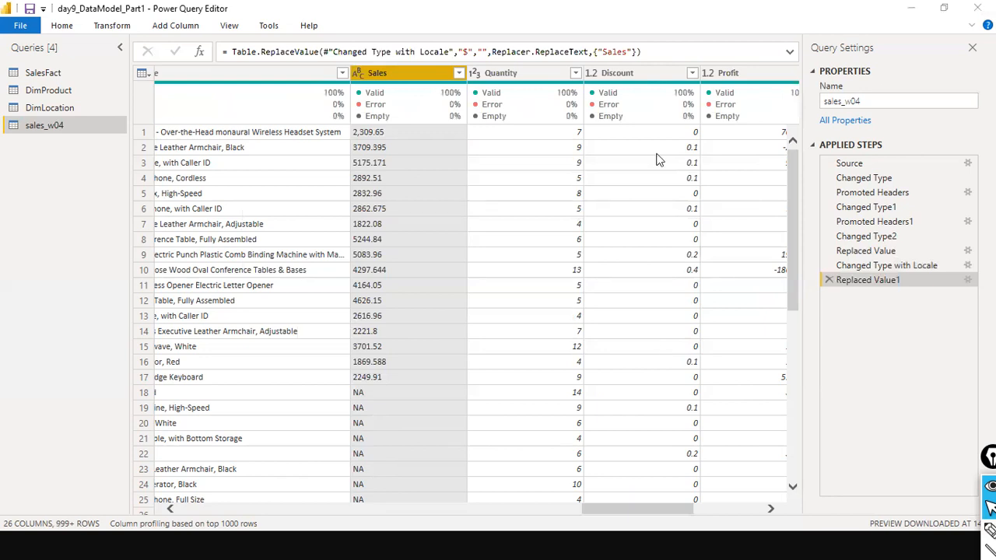
# Change the Sales column to Decimal Number and replace its errors with 0
pyautogui.click(359, 73)
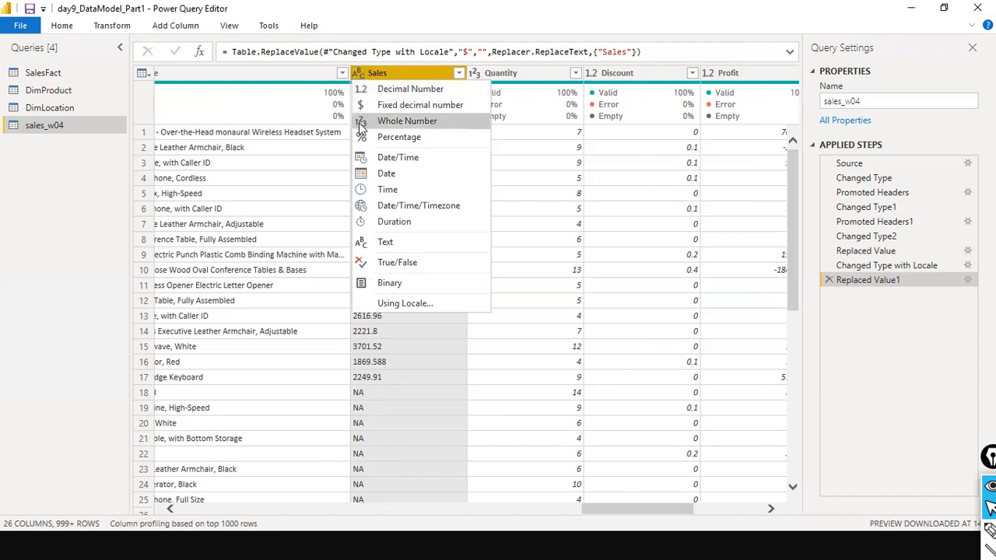
pyautogui.click(422, 91)
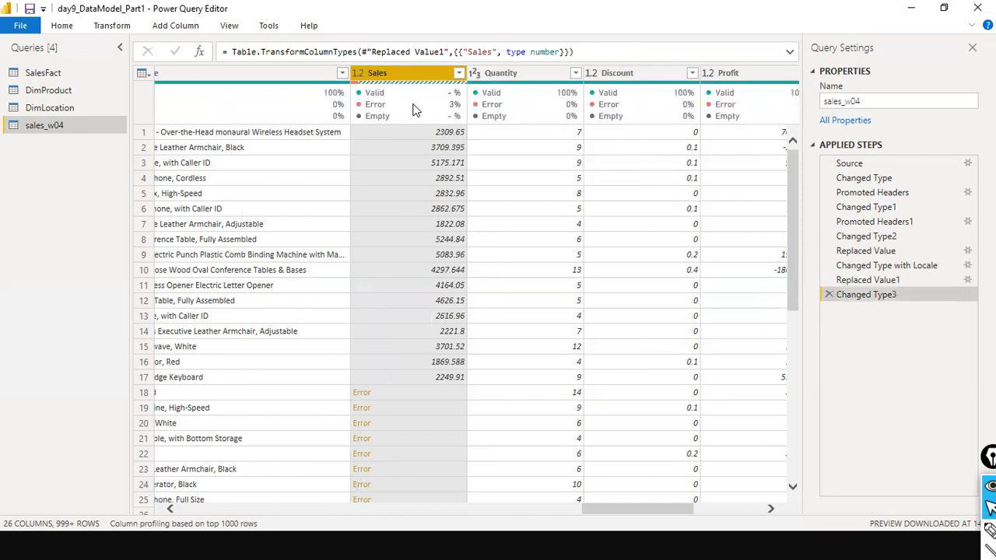
pyautogui.rightClick(412, 83)
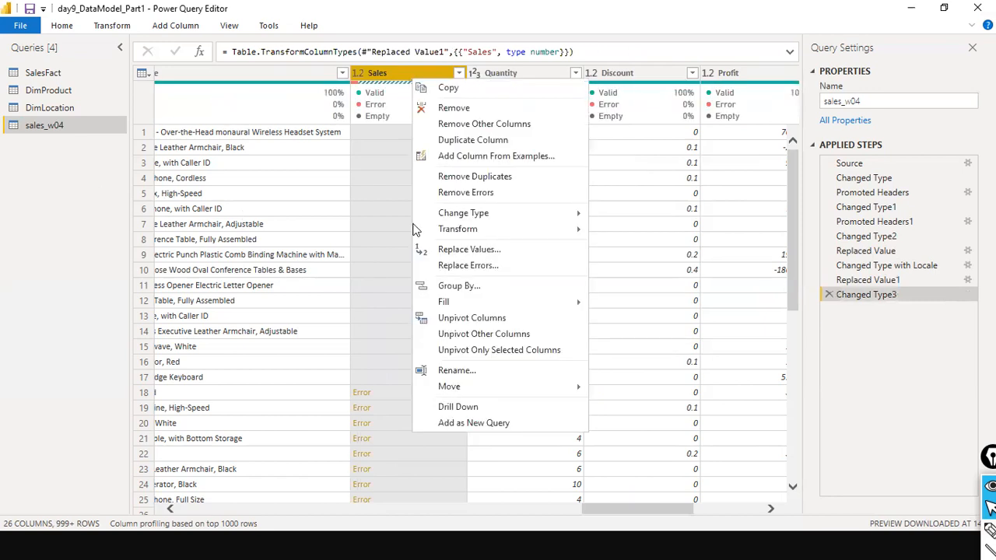
pyautogui.click(470, 266)
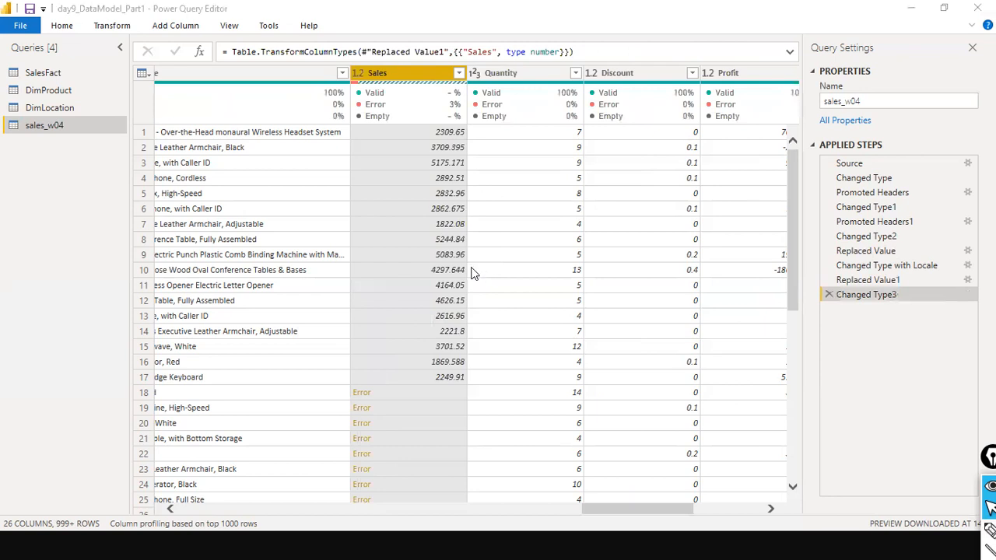
pyautogui.click(653, 315)
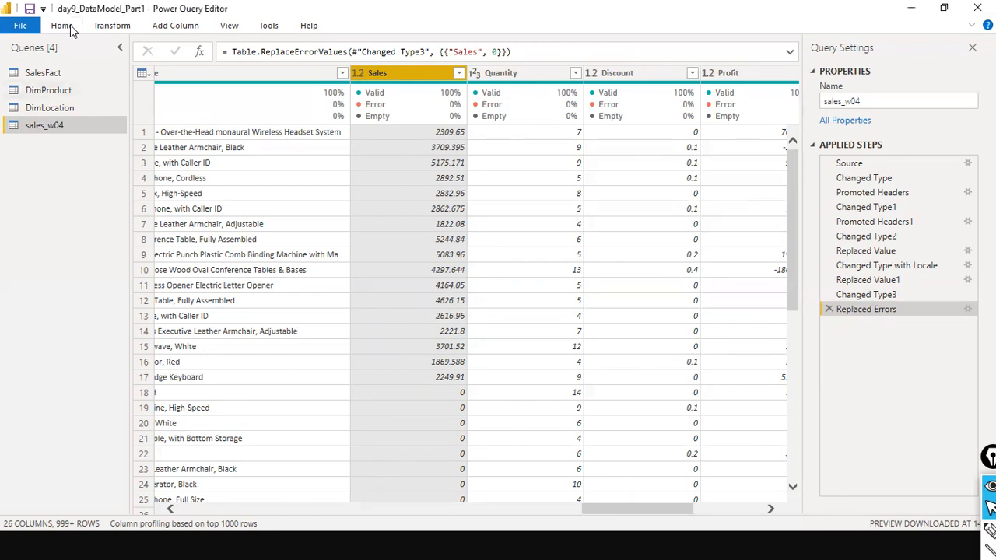
# Close and apply the query changes, and show the sales_w04 table in the model diagram
pyautogui.click(20, 26)
pyautogui.click(32, 67)
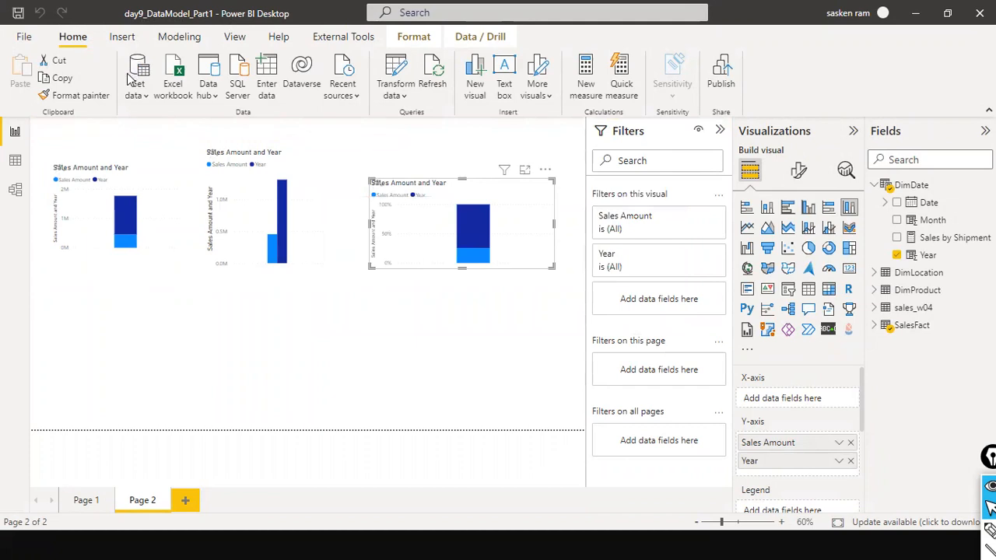
pyautogui.click(14, 189)
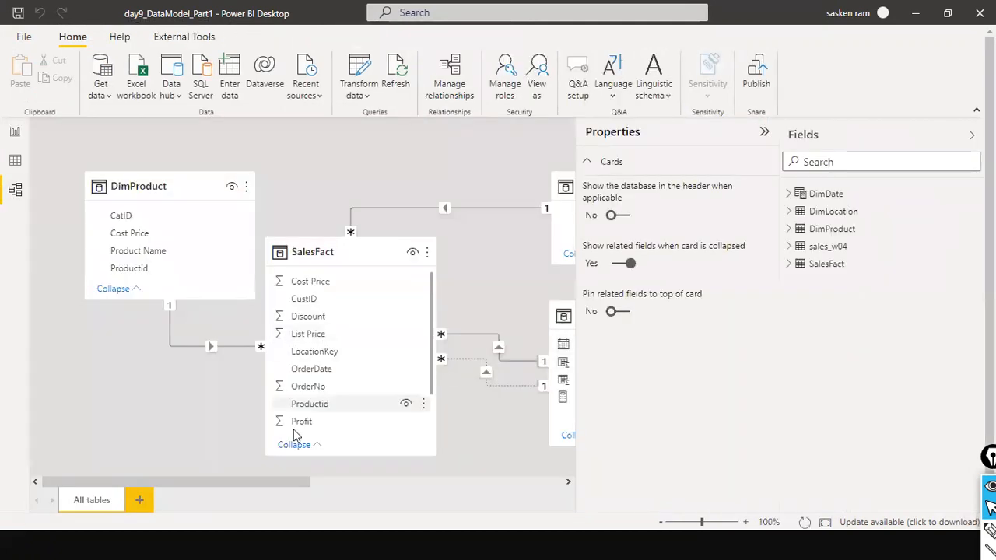
pyautogui.moveTo(241, 480); pyautogui.dragTo(459, 474)
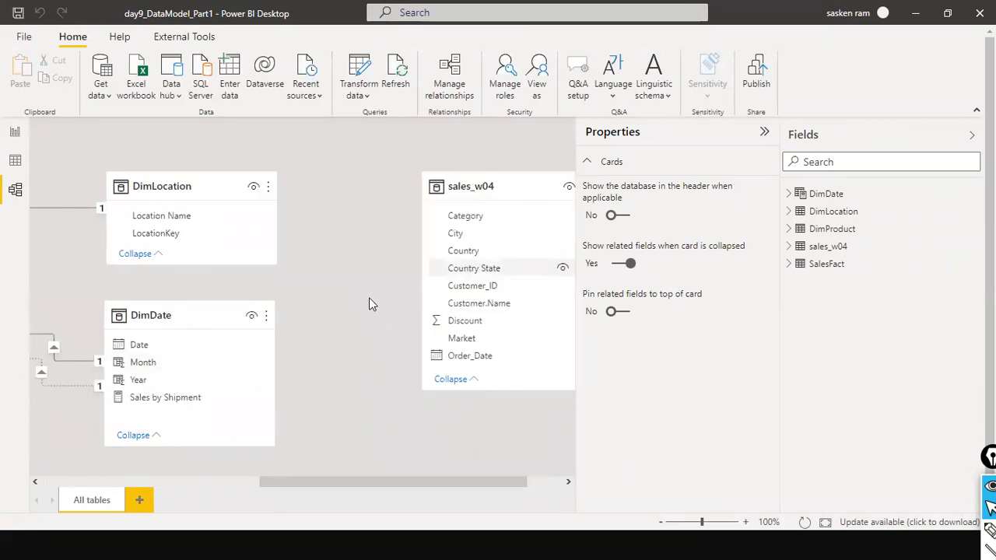
# Move the sales_w04 table closer to DimDate and relate DimDate's Date field to sales_w04's Order_Date
pyautogui.moveTo(509, 195); pyautogui.dragTo(464, 191)
pyautogui.scroll(-3, 455, 299)
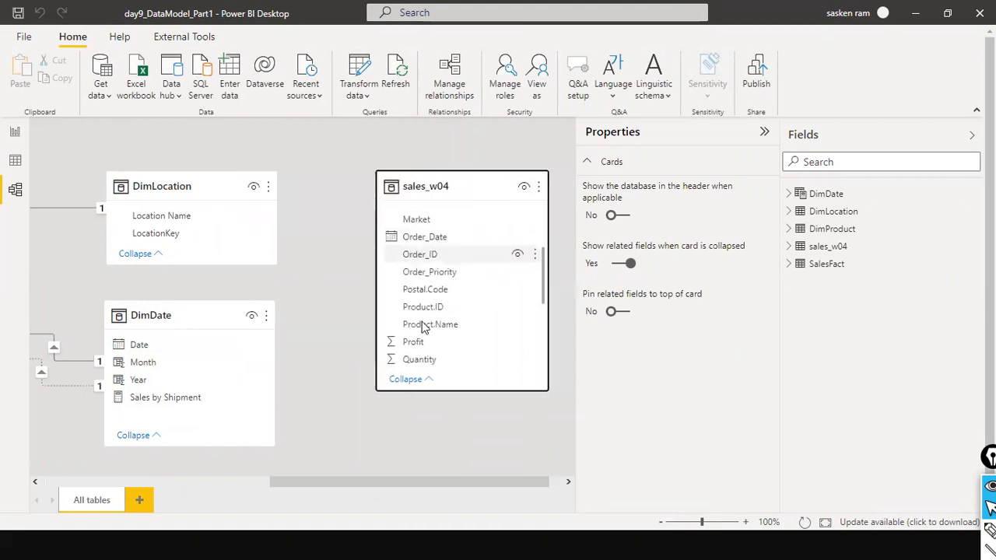
pyautogui.moveTo(160, 345); pyautogui.dragTo(455, 237)
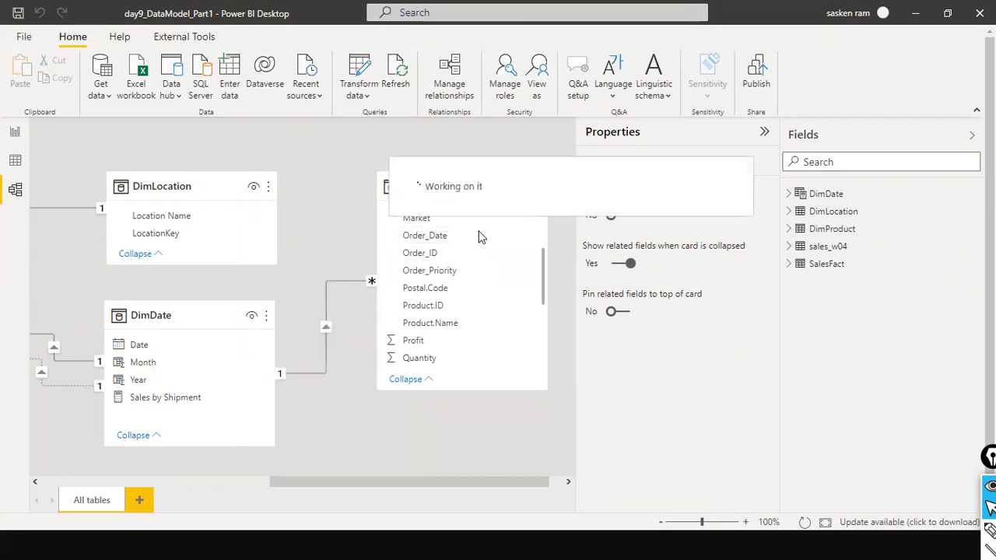
pyautogui.moveTo(223, 346); pyautogui.dragTo(412, 235)
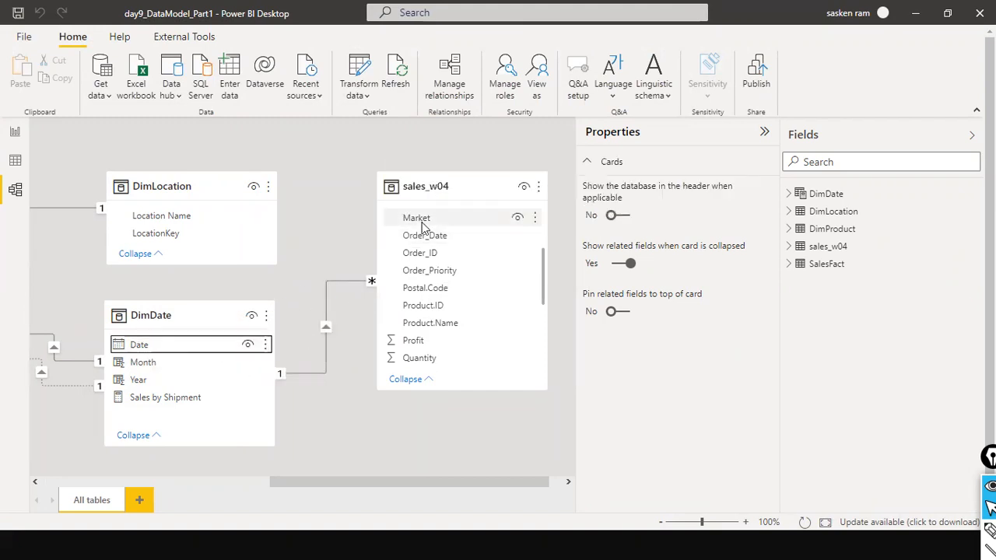
# Check the data type and date format of sales_w04's Order_Date and DimDate's Date in their properties
pyautogui.click(414, 238)
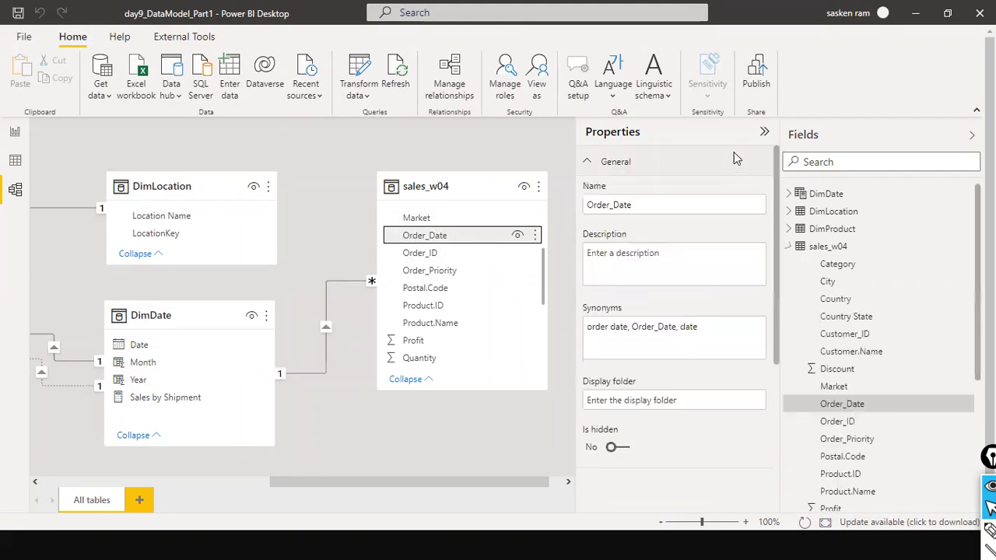
pyautogui.scroll(-2, 709, 292)
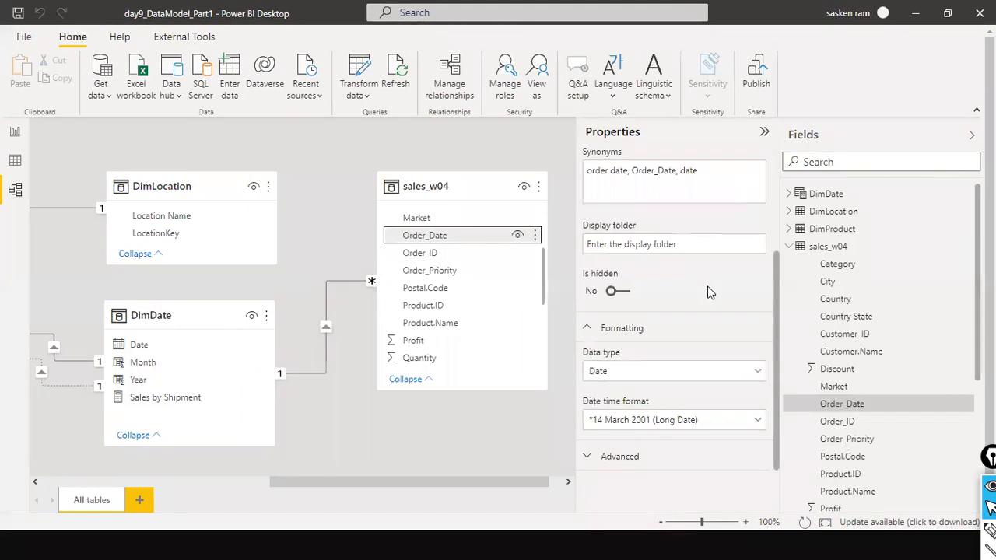
pyautogui.click(174, 346)
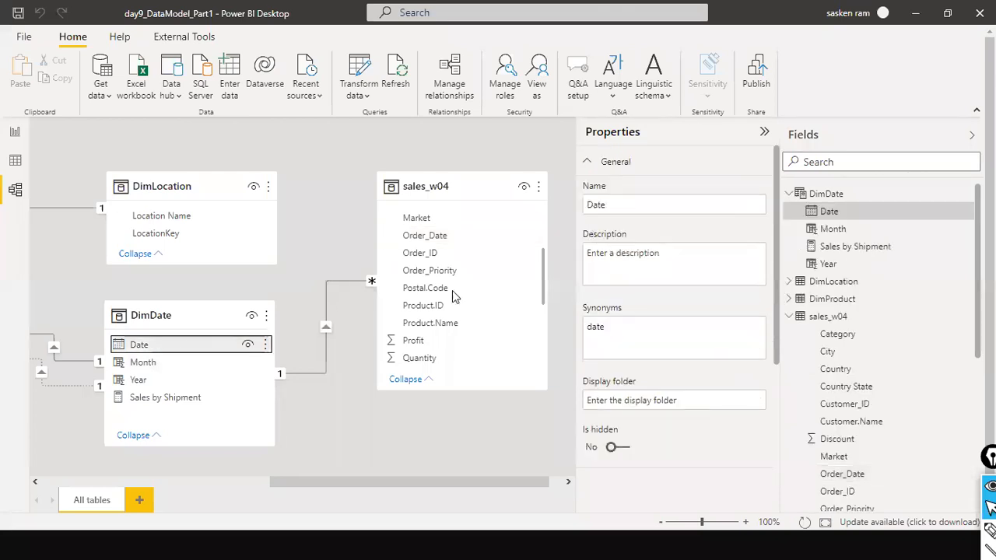
pyautogui.scroll(-2, 649, 352)
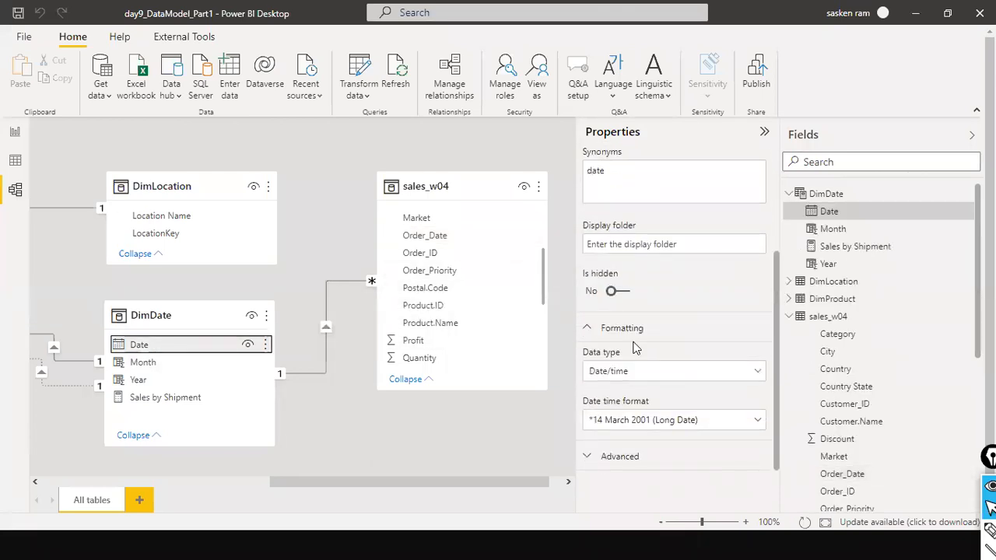
pyautogui.scroll(2, 637, 348)
pyautogui.click(383, 161)
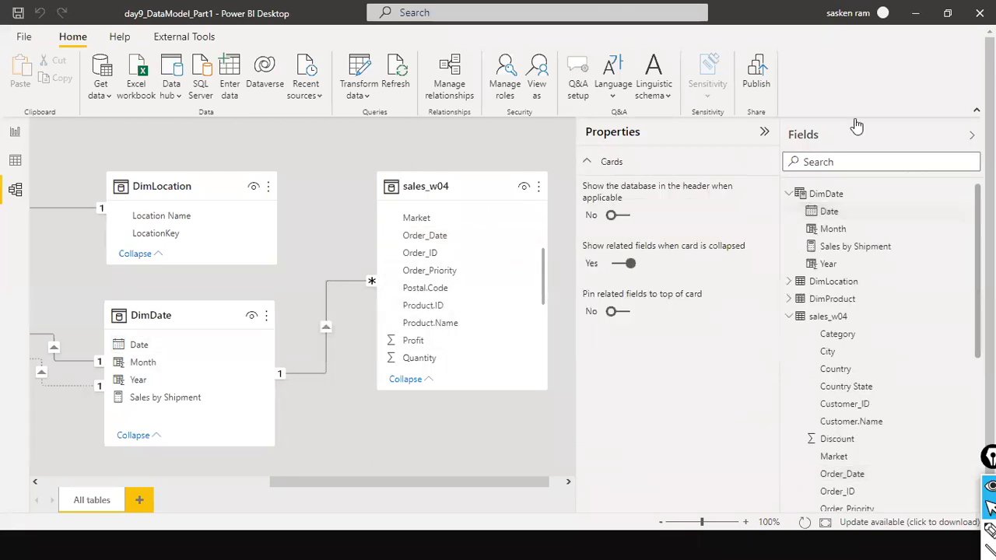
# Collapse the properties and place the sales_w04 table beside DimLocation and DimDate in the model diagram
pyautogui.click(764, 132)
pyautogui.moveTo(596, 194); pyautogui.dragTo(767, 208)
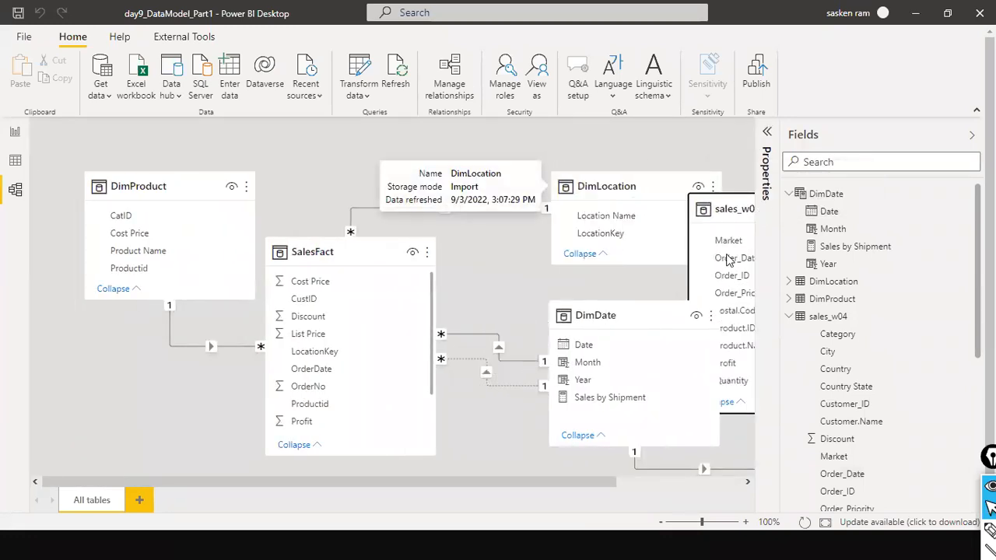
pyautogui.moveTo(488, 482); pyautogui.dragTo(554, 482)
pyautogui.moveTo(586, 215); pyautogui.dragTo(632, 190)
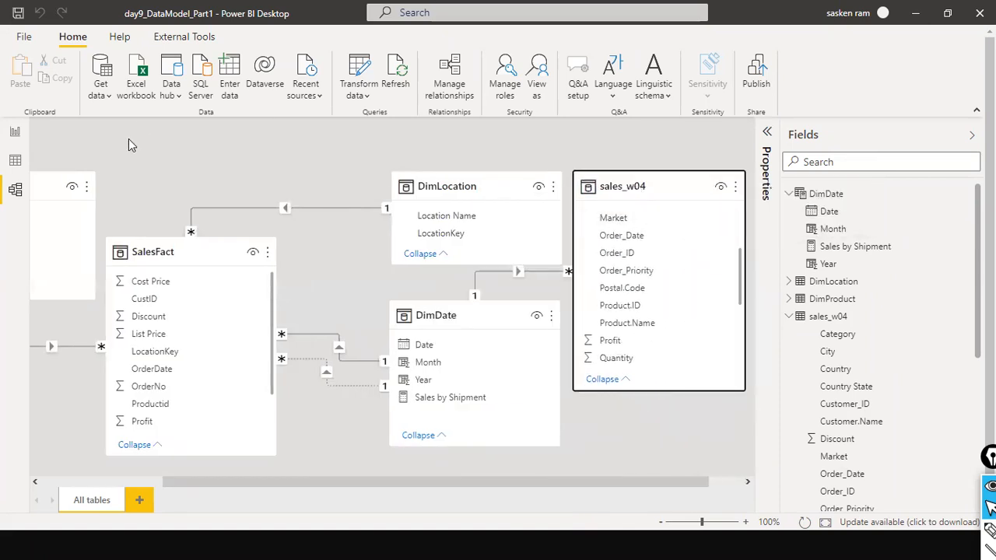
# Return to the report and remove Sales Amount and Year from the stacked column chart's Y-axis
pyautogui.click(15, 131)
pyautogui.click(482, 356)
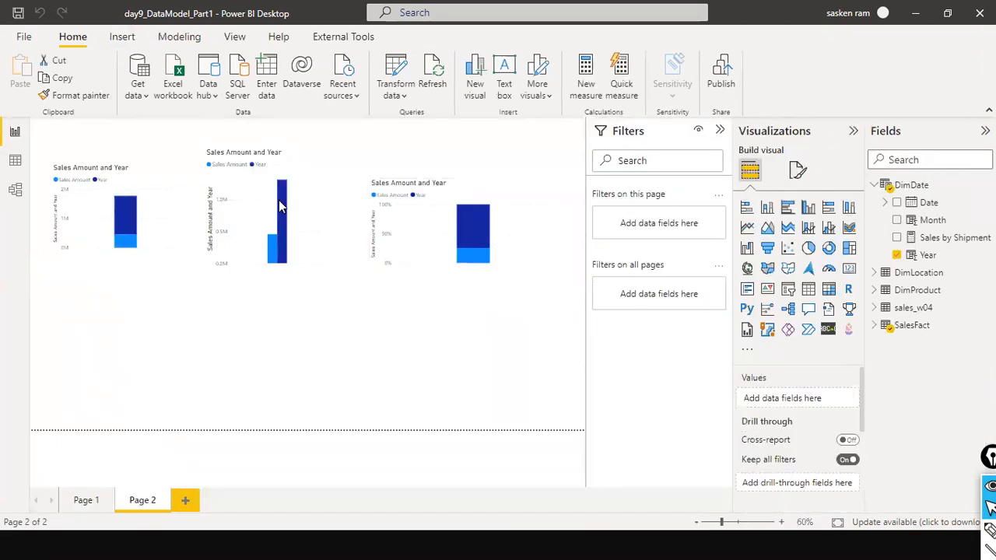
pyautogui.click(161, 210)
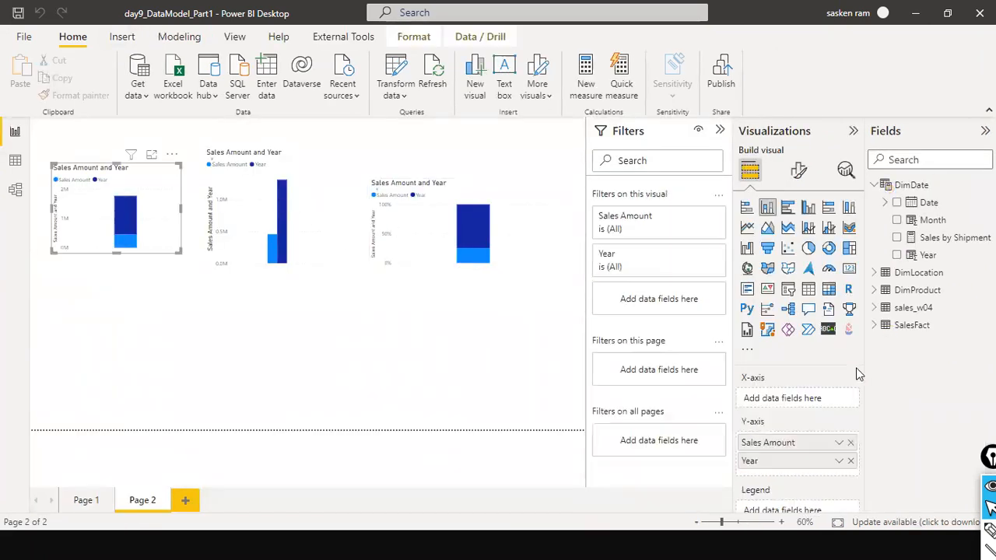
pyautogui.click(851, 442)
pyautogui.click(851, 442)
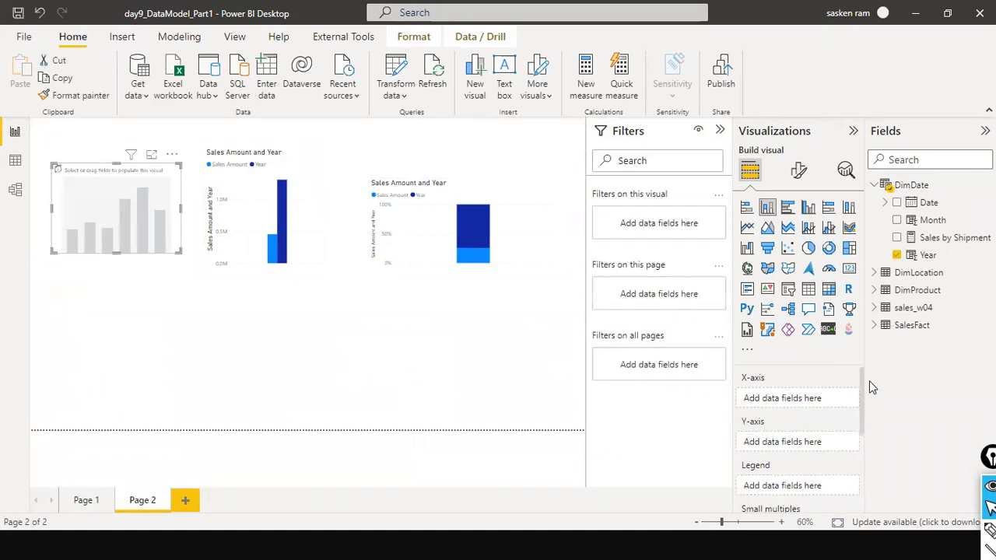
# Plot sales_w04's Sales by Category in the stacked column chart, with Category on the X-axis and Sales on the Y-axis
pyautogui.click(874, 308)
pyautogui.moveTo(933, 327); pyautogui.dragTo(127, 211)
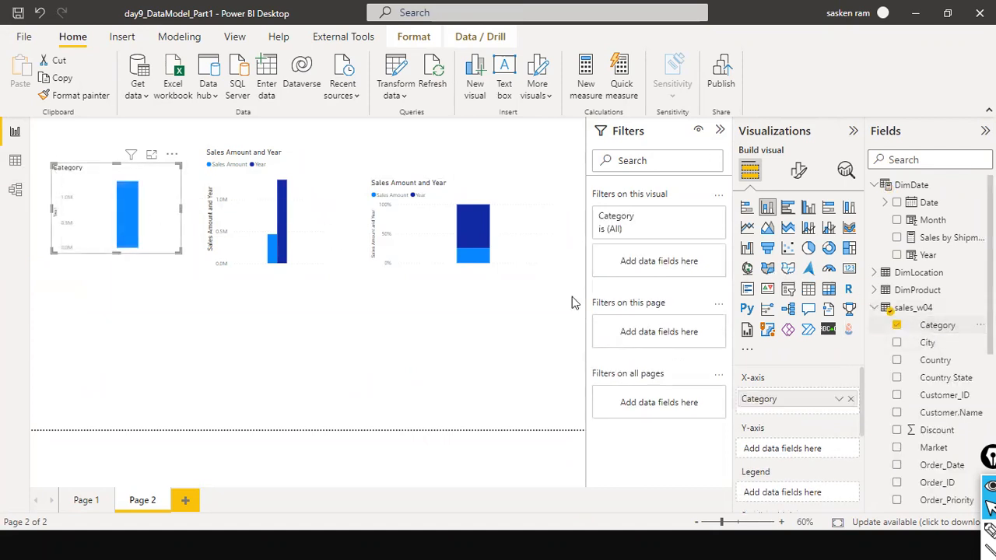
pyautogui.scroll(-3, 945, 409)
pyautogui.scroll(-3, 945, 408)
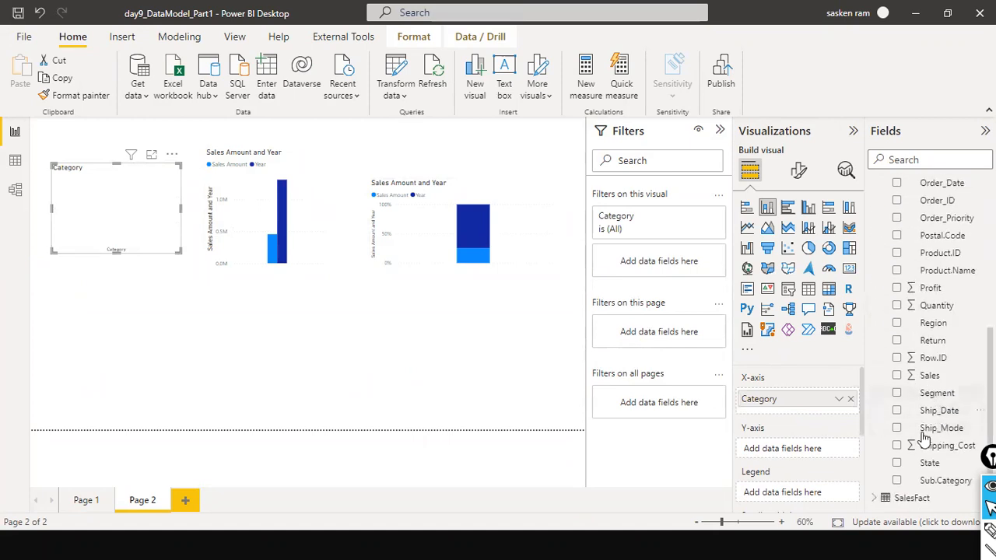
pyautogui.moveTo(927, 377); pyautogui.dragTo(119, 231)
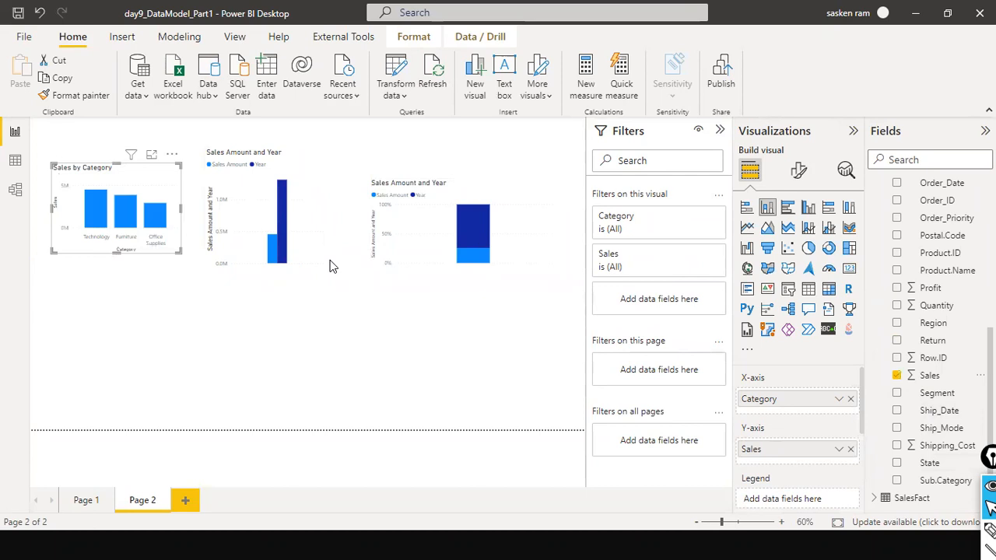
pyautogui.click(329, 266)
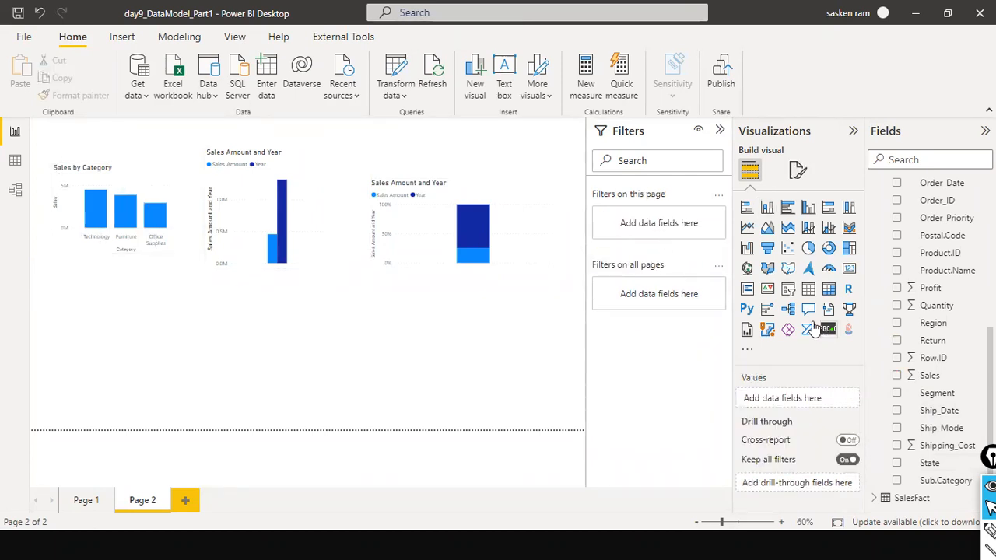
# Make the clustered column chart show only sales_w04's Sales by Category, removing Year and Sales Amount from its Y-axis
pyautogui.click(305, 210)
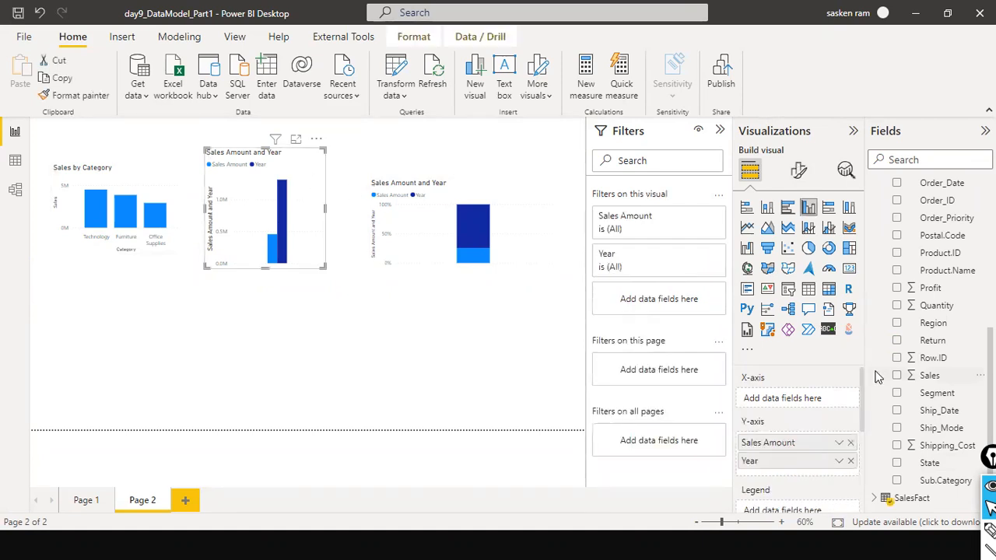
pyautogui.scroll(3, 957, 308)
pyautogui.moveTo(950, 248); pyautogui.dragTo(294, 201)
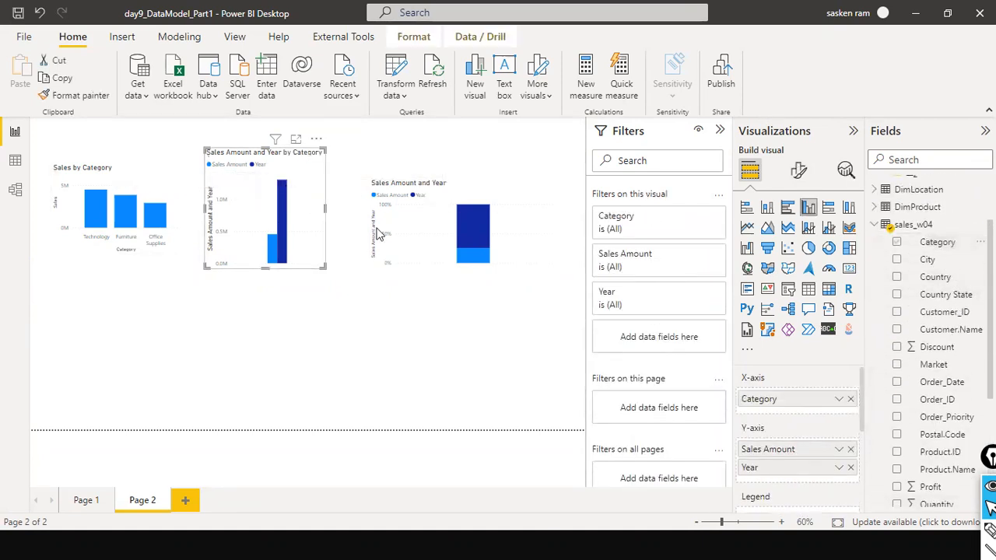
pyautogui.scroll(-5, 929, 404)
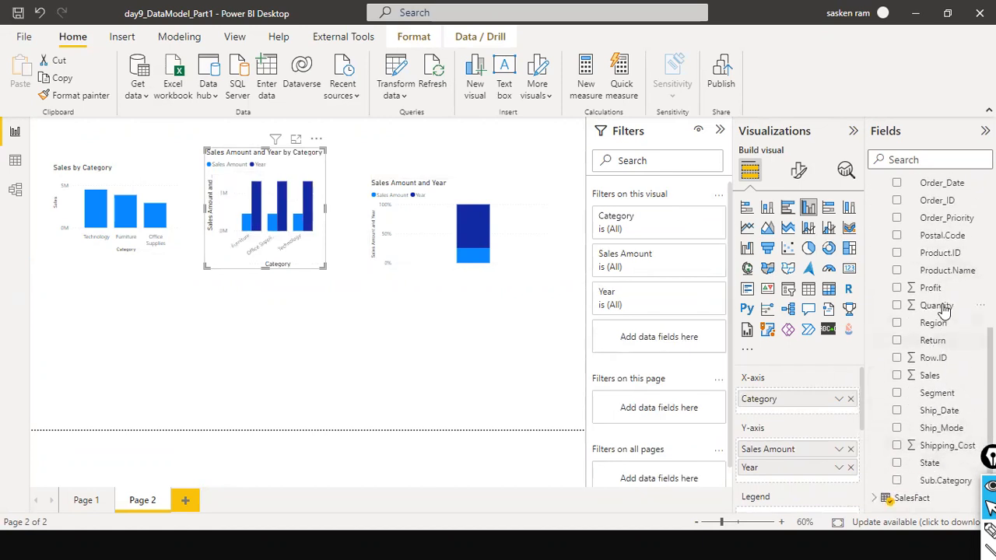
pyautogui.moveTo(928, 375); pyautogui.dragTo(276, 230)
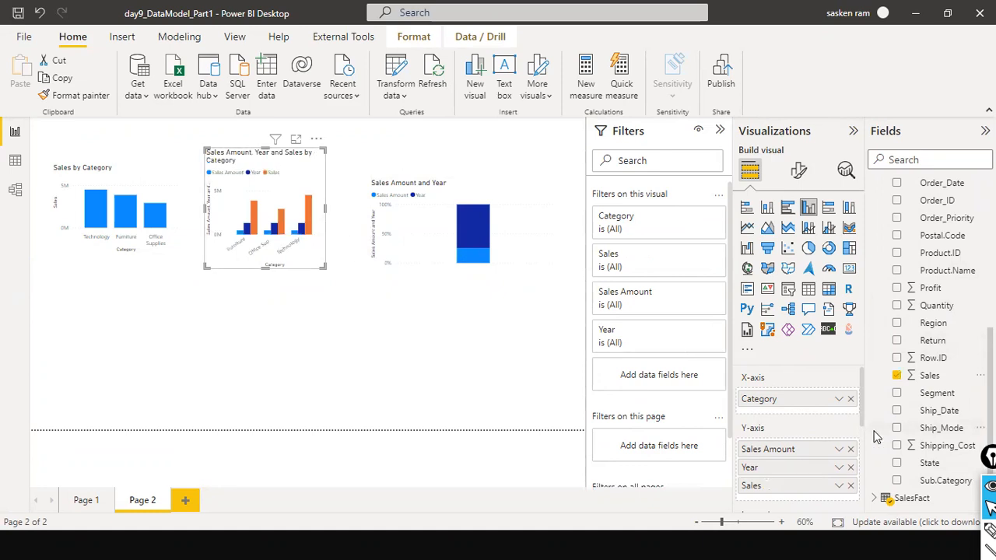
pyautogui.click(852, 469)
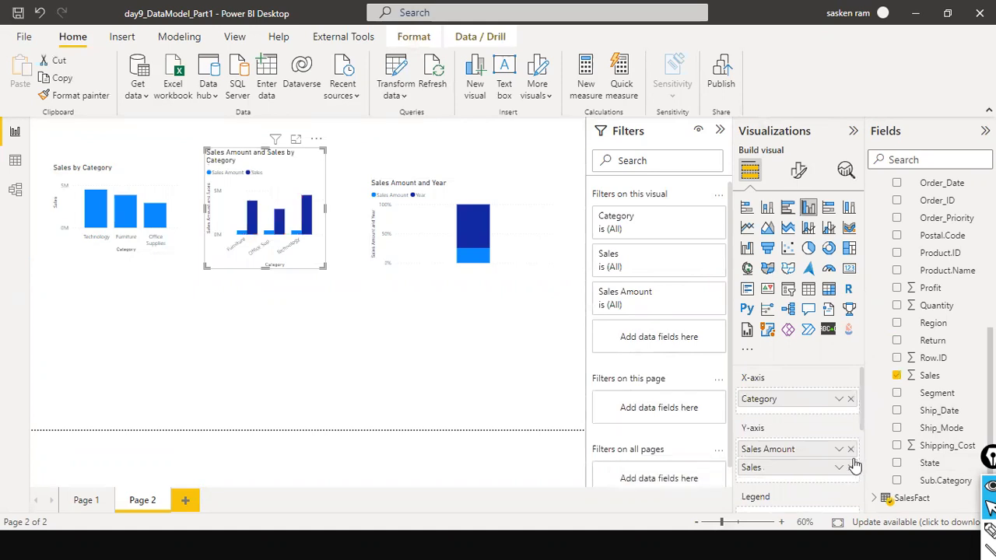
pyautogui.click(851, 451)
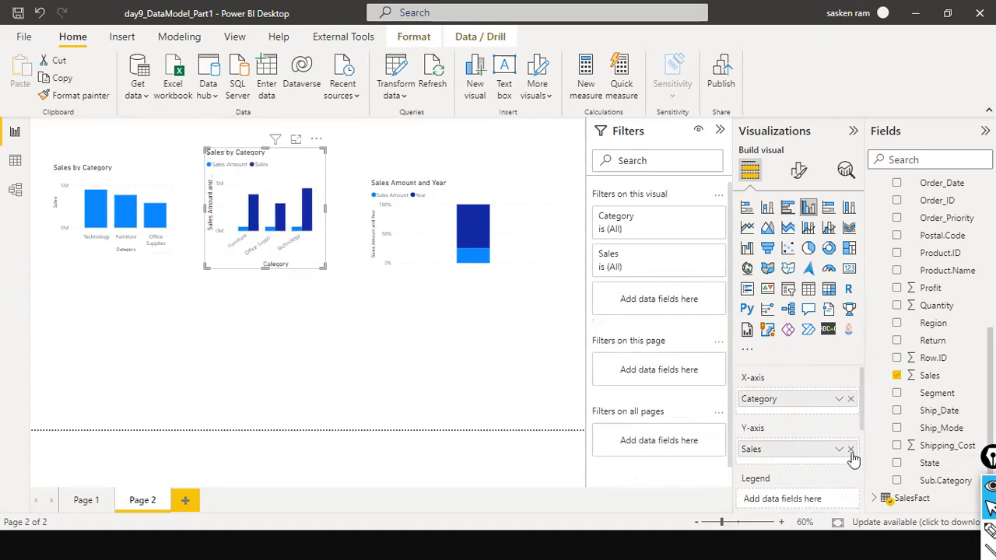
# Widen the clustered column chart and make the stacked column chart taller so the two can be compared side by side
pyautogui.moveTo(324, 209); pyautogui.dragTo(338, 245)
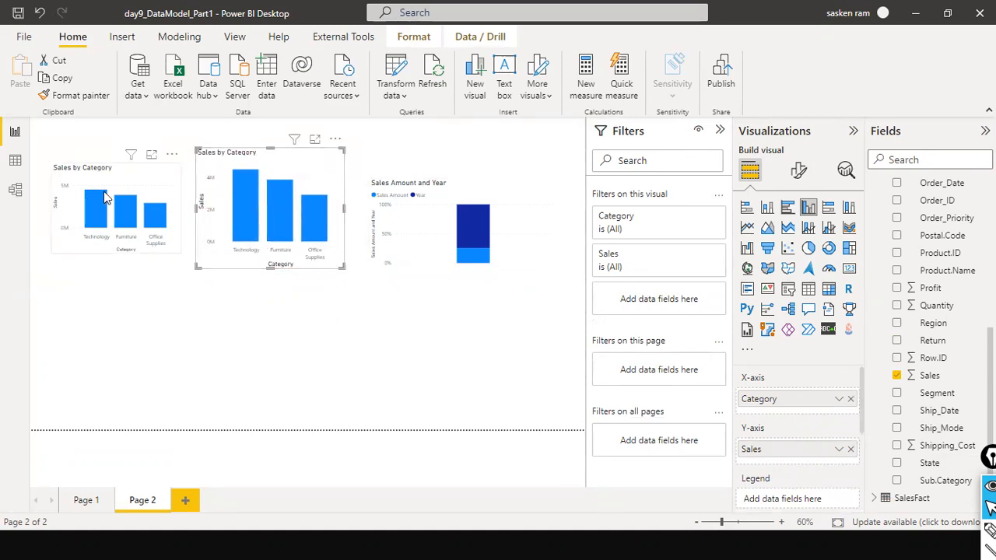
pyautogui.click(151, 189)
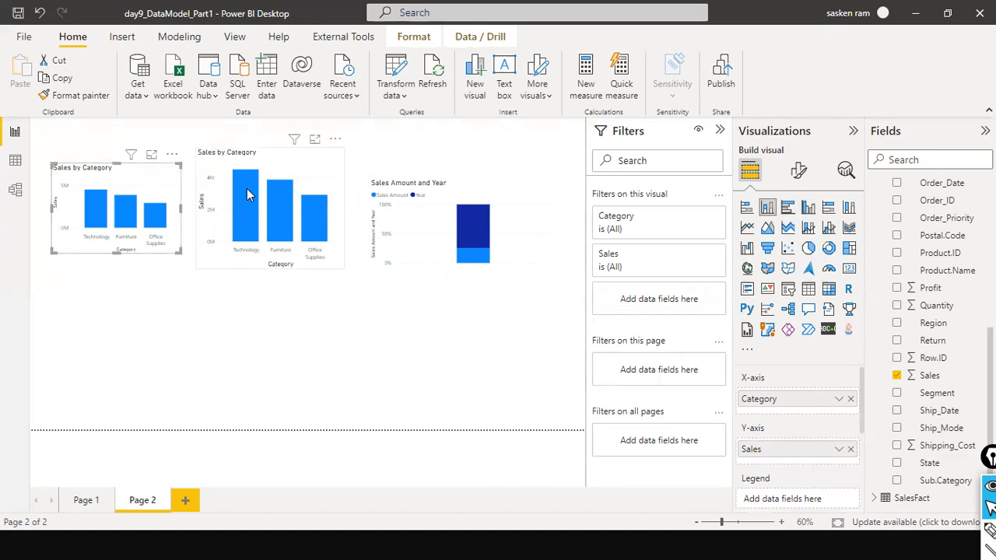
pyautogui.click(275, 175)
pyautogui.click(153, 163)
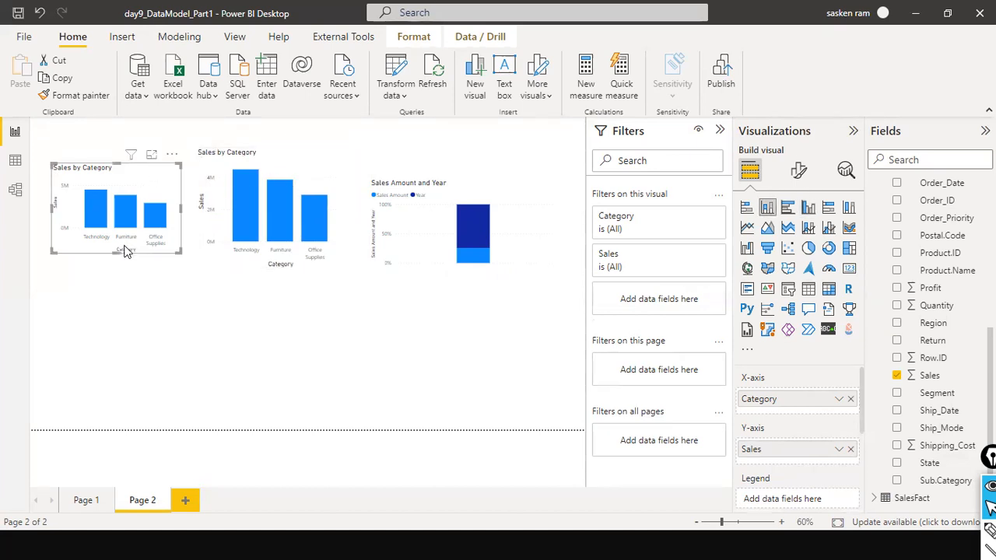
pyautogui.moveTo(115, 250)
pyautogui.mouseDown()
pyautogui.moveTo(108, 292)
pyautogui.moveTo(125, 266)
pyautogui.mouseUp()
pyautogui.moveTo(160, 175); pyautogui.dragTo(156, 175)
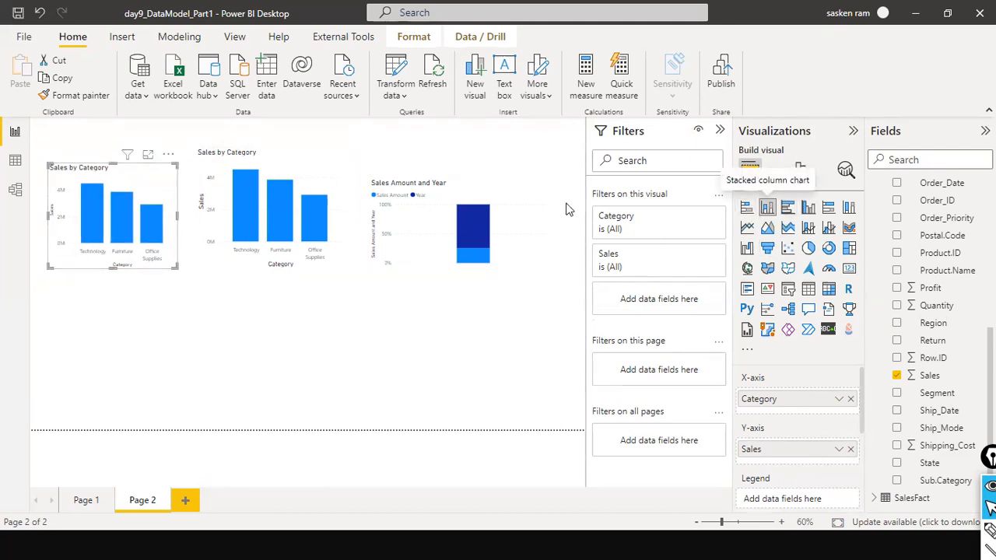
pyautogui.click(807, 208)
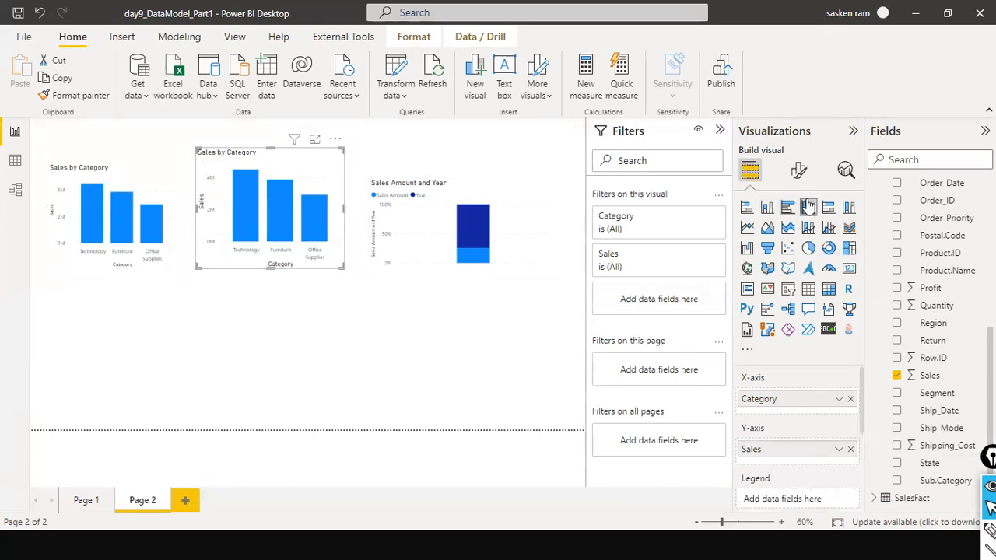
# Add DimDate's Year as the legend of the stacked column chart
pyautogui.click(143, 165)
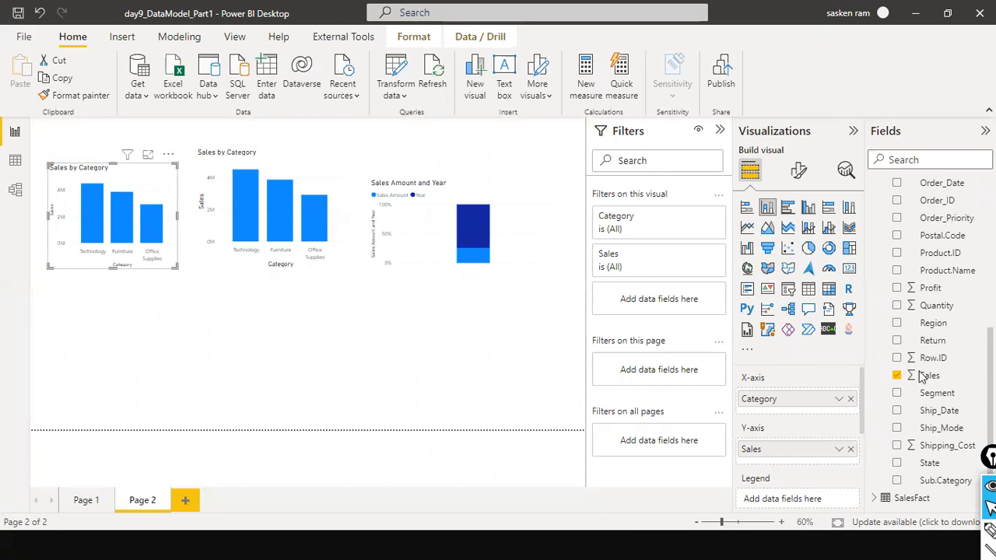
pyautogui.scroll(4, 970, 300)
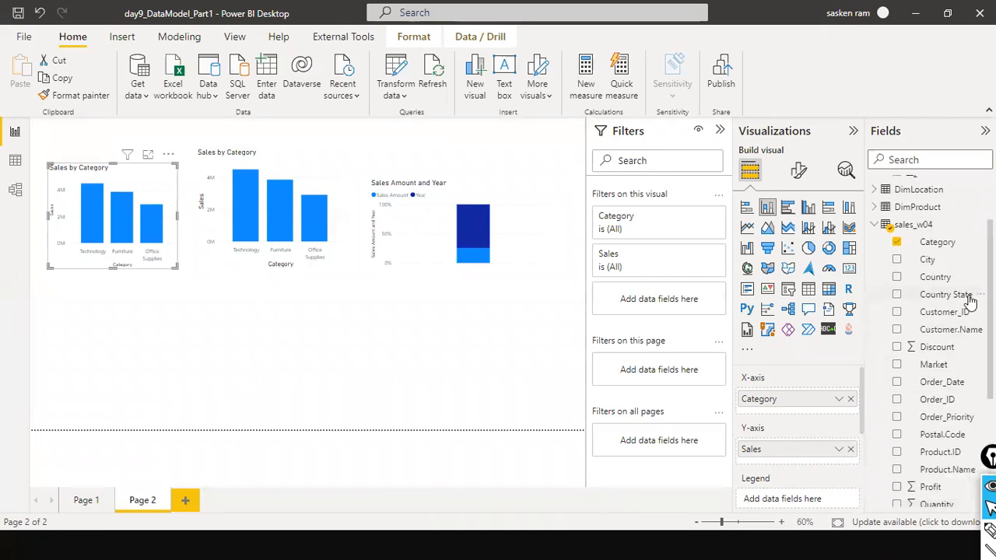
pyautogui.scroll(-4, 969, 300)
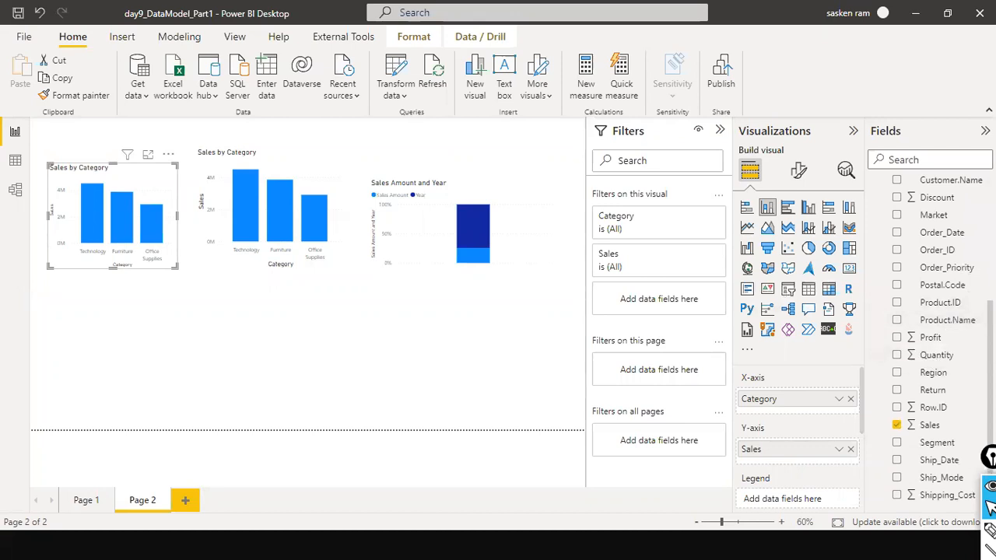
pyautogui.scroll(5, 952, 326)
pyautogui.moveTo(925, 222); pyautogui.dragTo(778, 502)
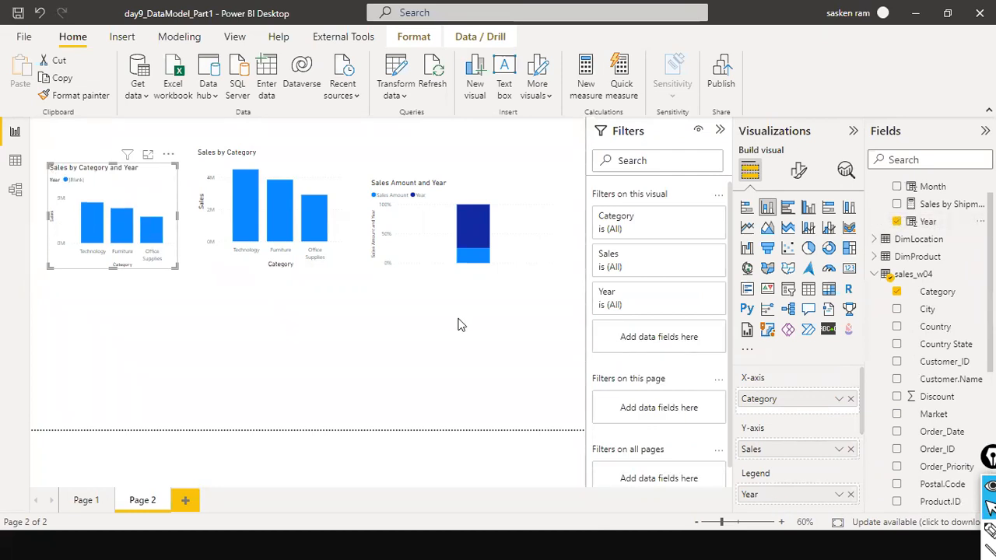
# Review the stacked column chart's field assignments and remove Year from its legend
pyautogui.scroll(-2, 837, 439)
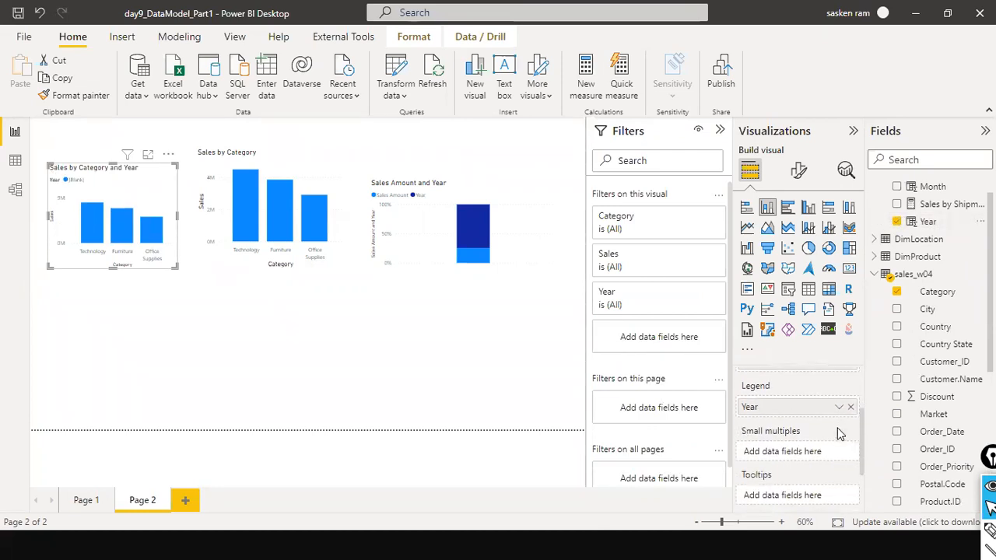
pyautogui.scroll(-2, 837, 433)
pyautogui.scroll(2, 836, 433)
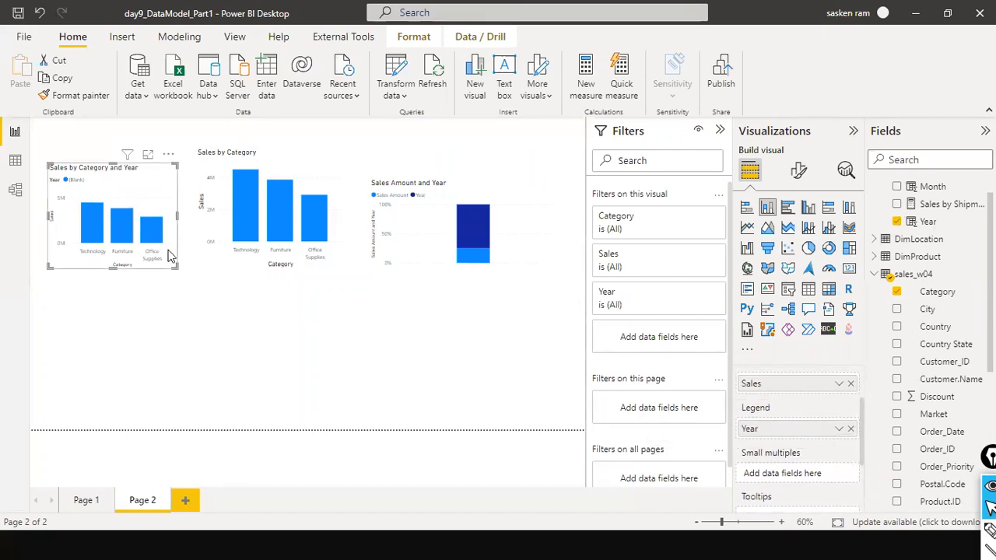
pyautogui.scroll(2, 818, 426)
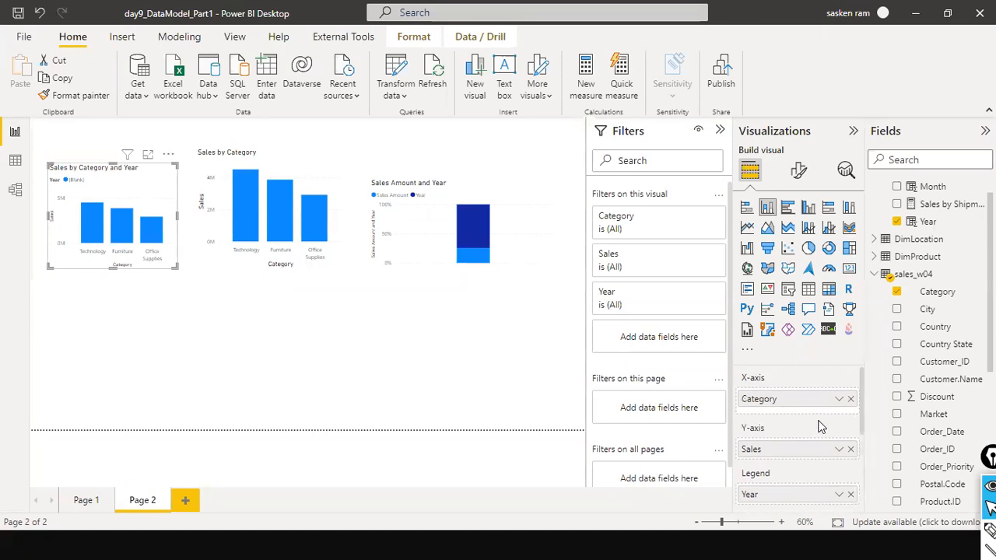
pyautogui.scroll(-1, 822, 428)
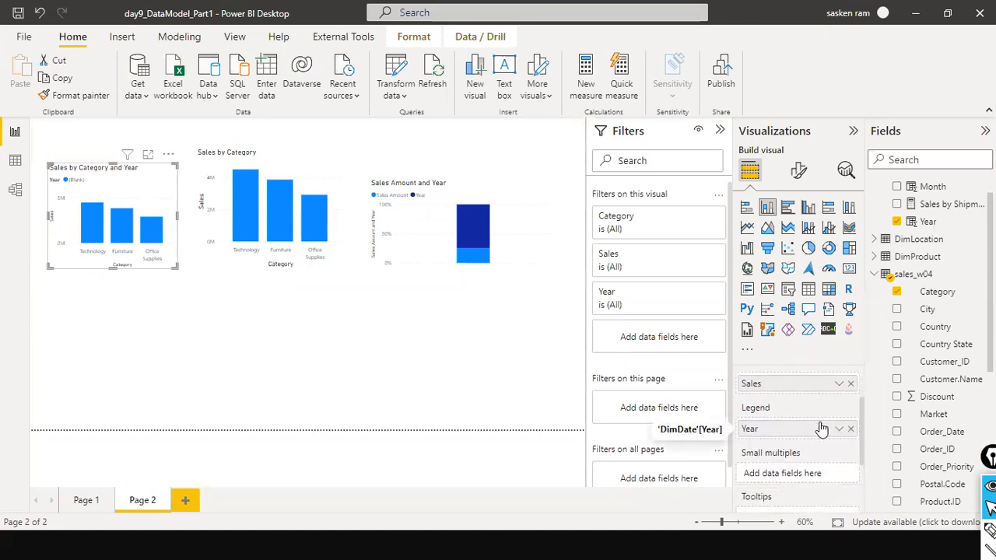
pyautogui.scroll(-2, 821, 429)
pyautogui.scroll(1, 821, 430)
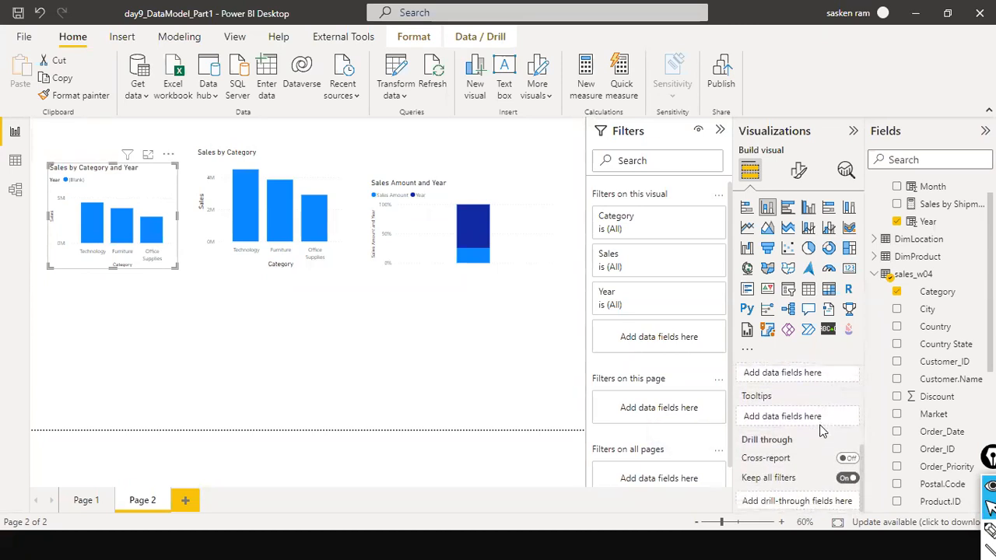
pyautogui.scroll(2, 820, 431)
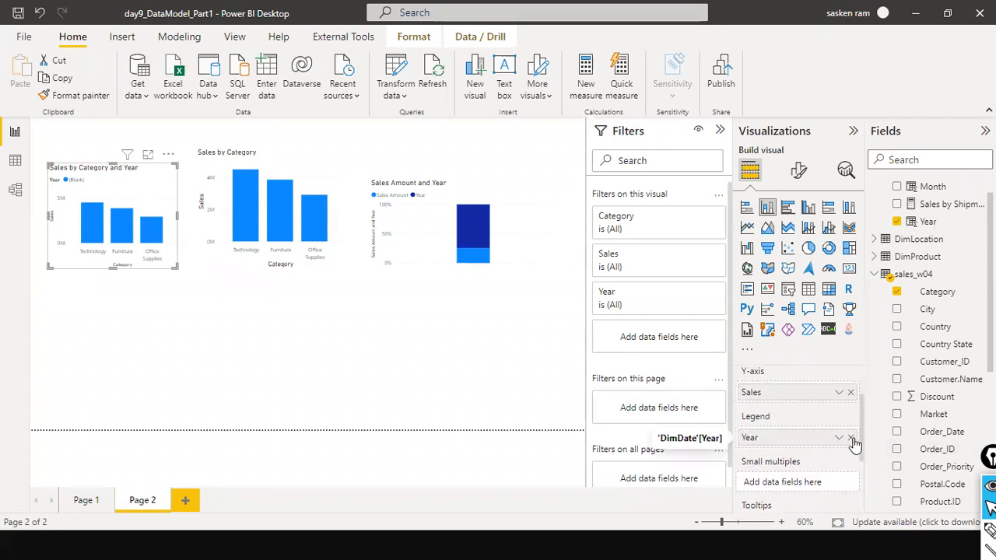
pyautogui.click(850, 437)
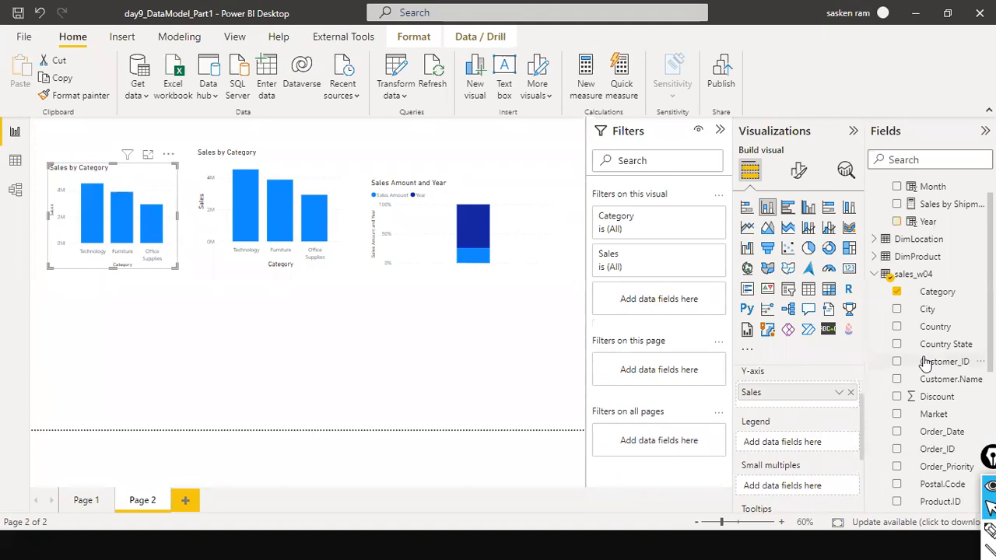
# Look through the DimDate and sales_w04 fields for another field suitable as the stacked column chart's legend
pyautogui.scroll(-5, 925, 370)
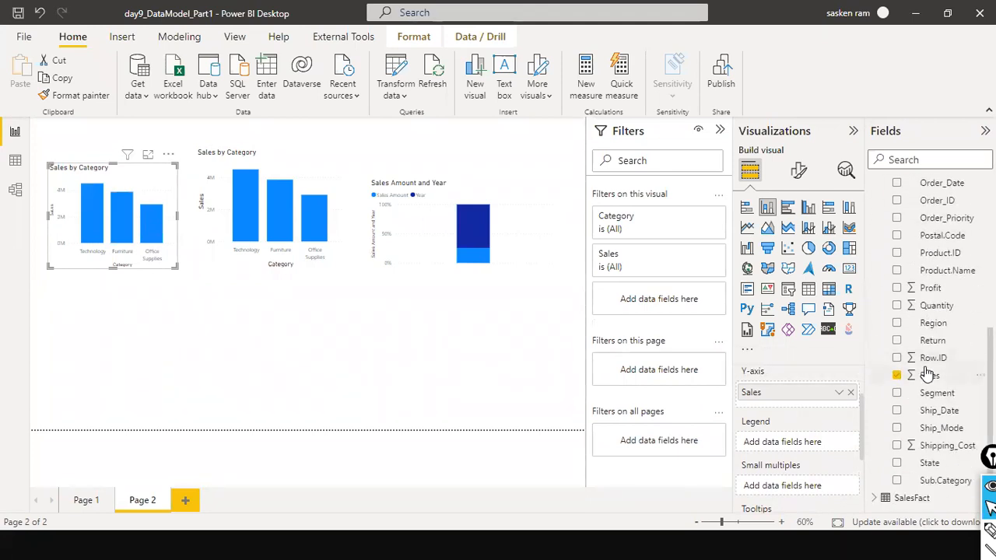
pyautogui.scroll(6, 944, 393)
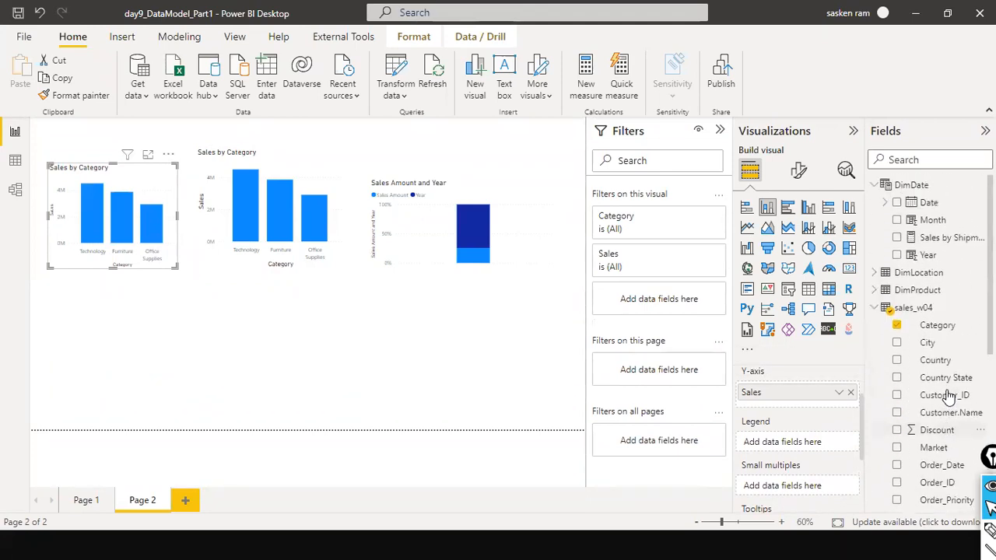
pyautogui.scroll(-5, 933, 370)
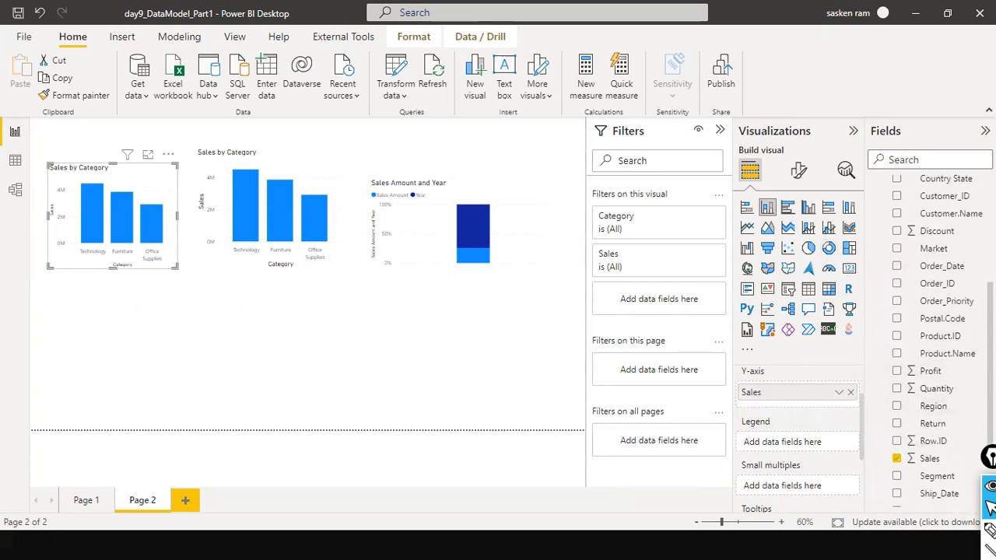
pyautogui.scroll(2, 969, 311)
pyautogui.scroll(1, 970, 311)
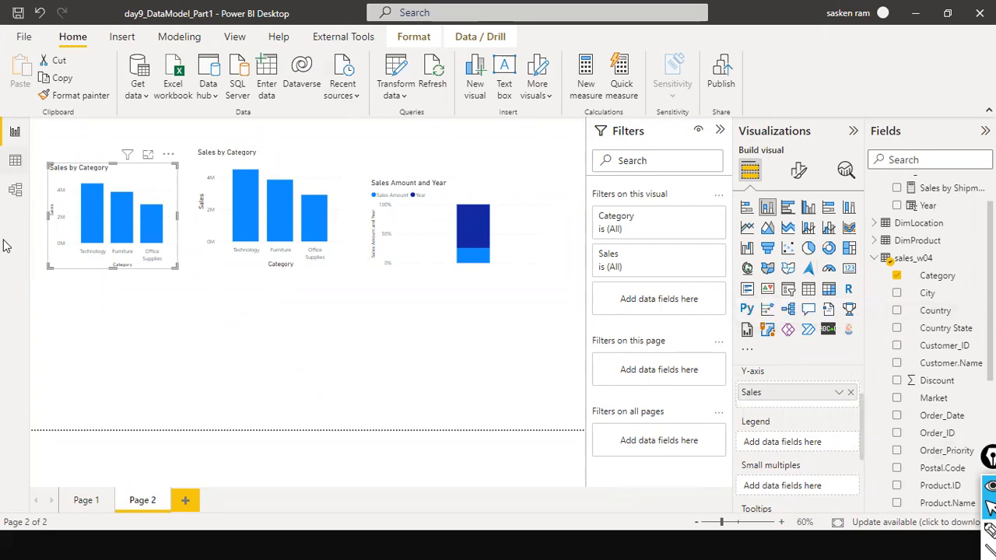
# Add sales_w04's Segment as the legend of the stacked column chart
pyautogui.scroll(-3, 815, 397)
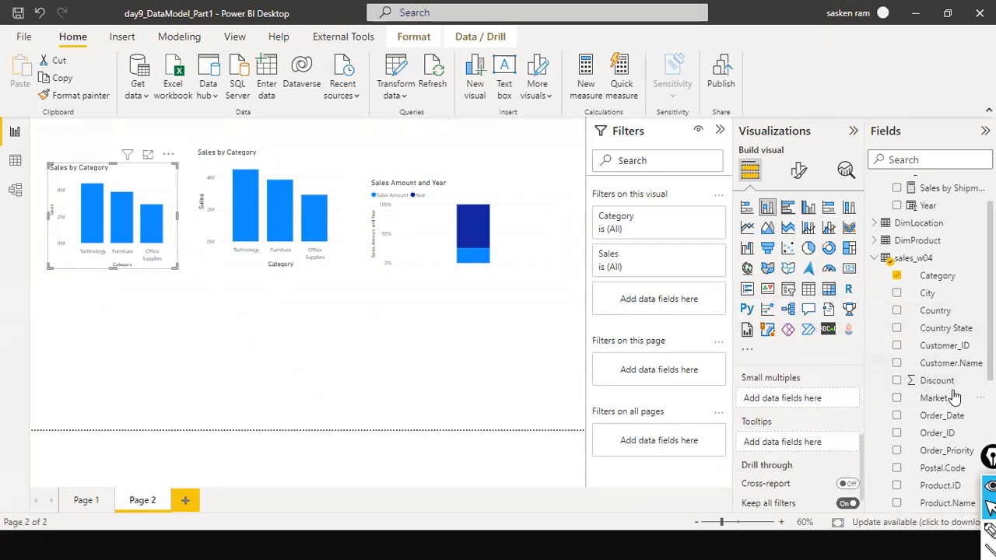
pyautogui.scroll(2, 962, 375)
pyautogui.scroll(-5, 961, 377)
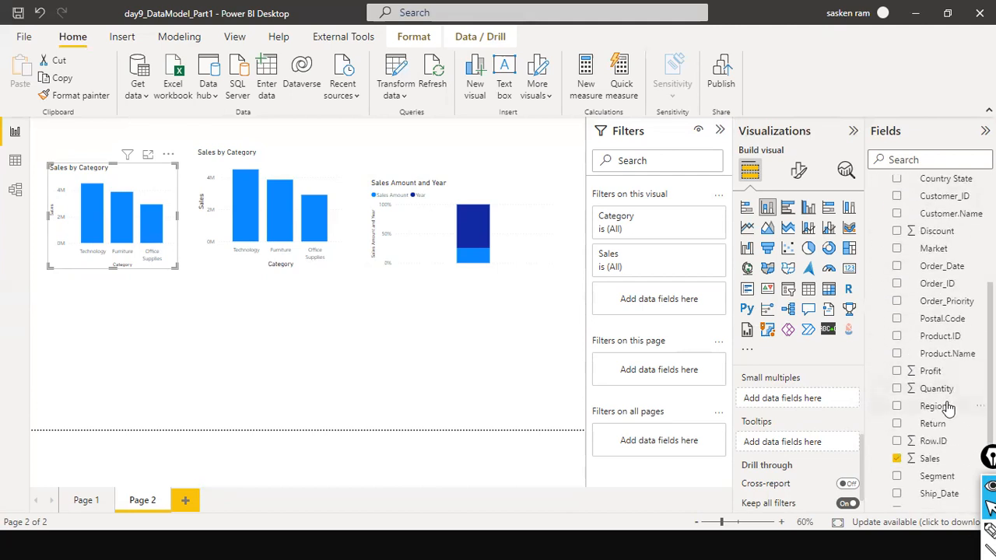
pyautogui.scroll(2, 809, 430)
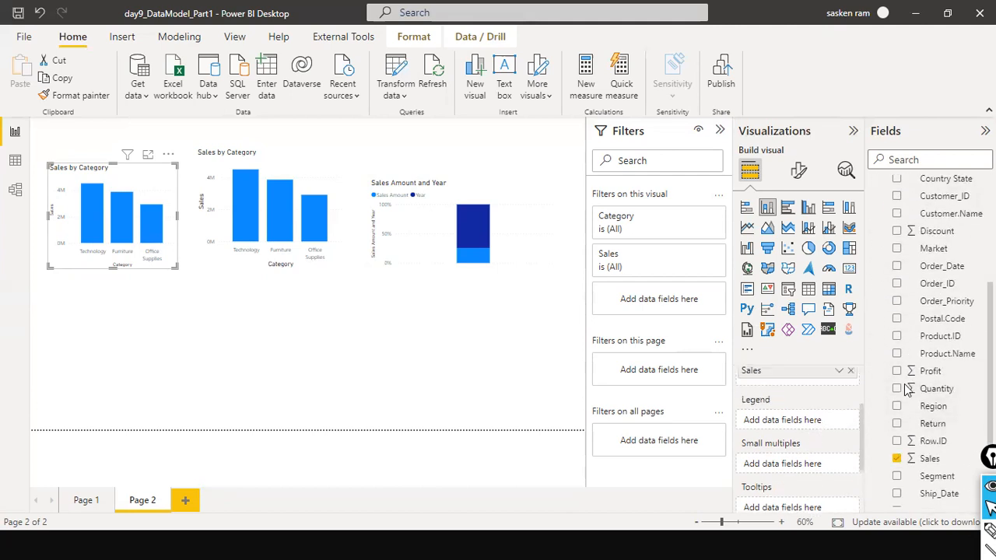
pyautogui.scroll(1, 816, 401)
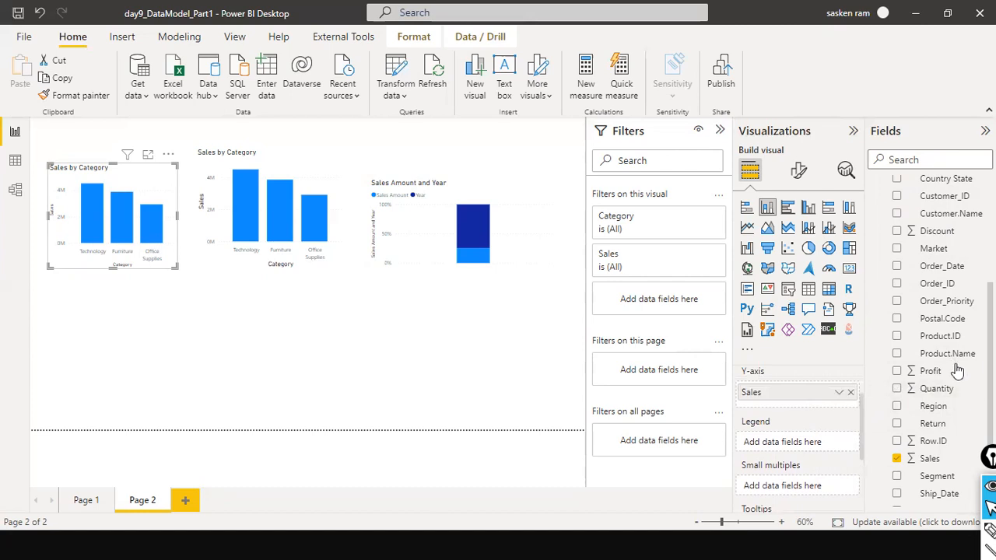
pyautogui.scroll(3, 941, 366)
pyautogui.scroll(-3, 940, 319)
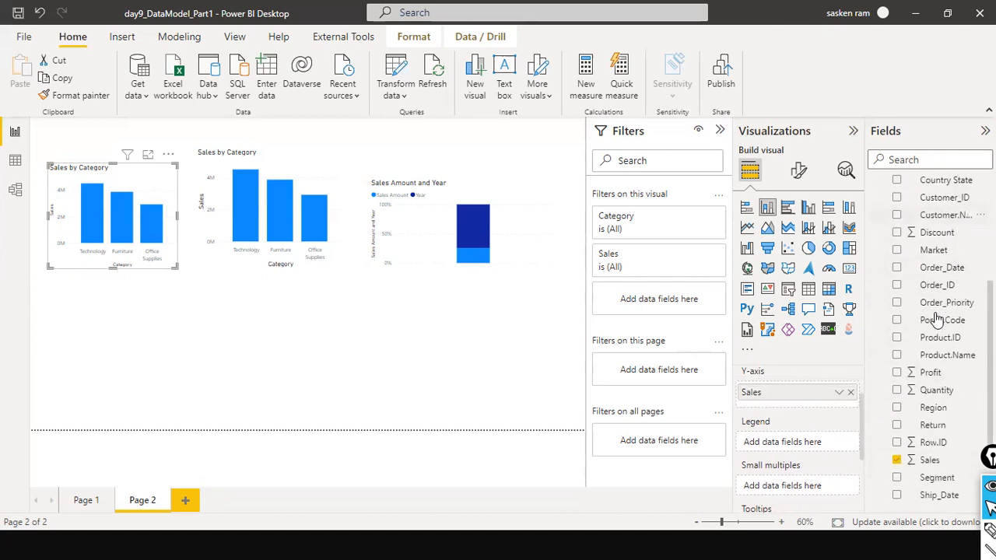
pyautogui.moveTo(937, 476); pyautogui.dragTo(776, 455)
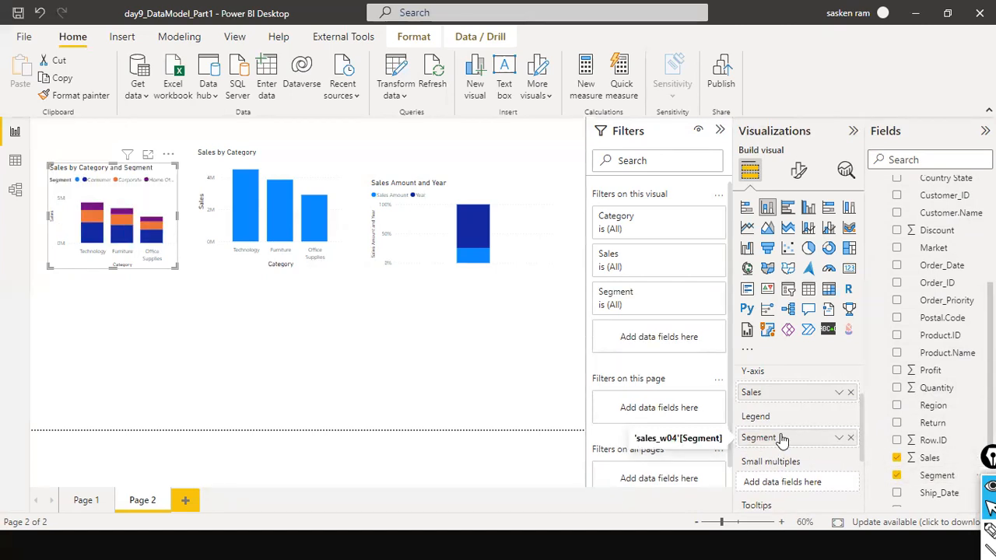
pyautogui.scroll(1, 781, 440)
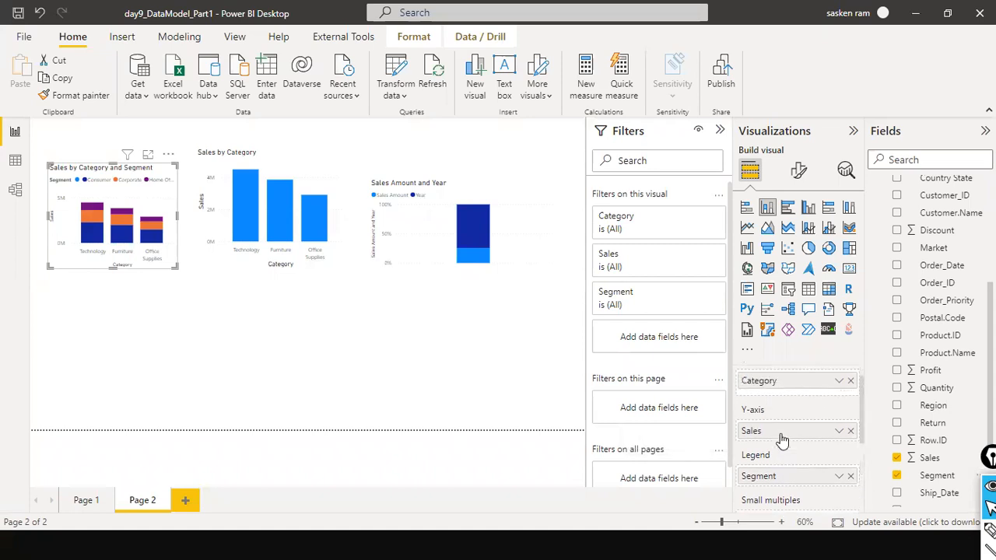
# Make the stacked column chart taller and wider, and fit the clustered column chart beside it with a taller frame
pyautogui.moveTo(122, 270); pyautogui.dragTo(134, 311)
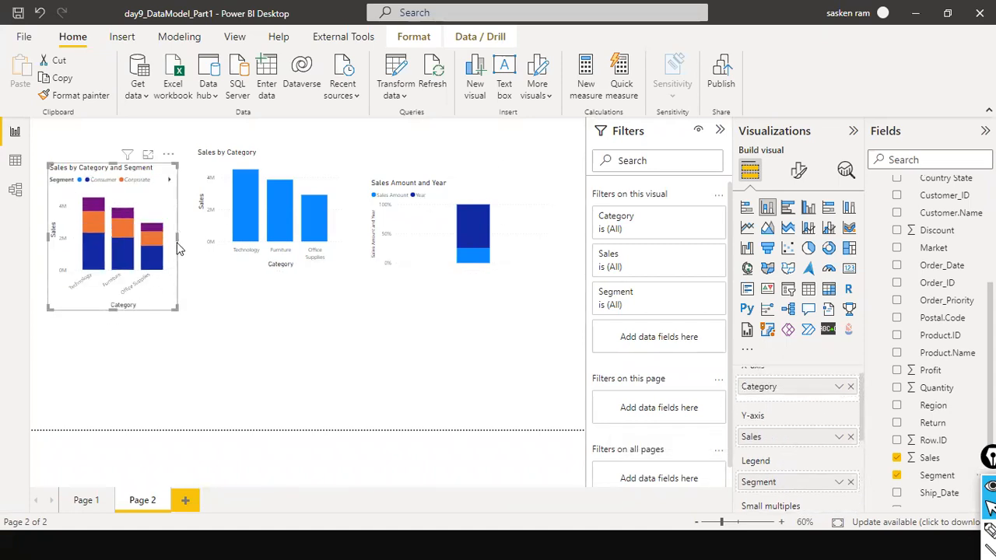
pyautogui.moveTo(176, 240); pyautogui.dragTo(209, 241)
pyautogui.moveTo(344, 273); pyautogui.dragTo(363, 309)
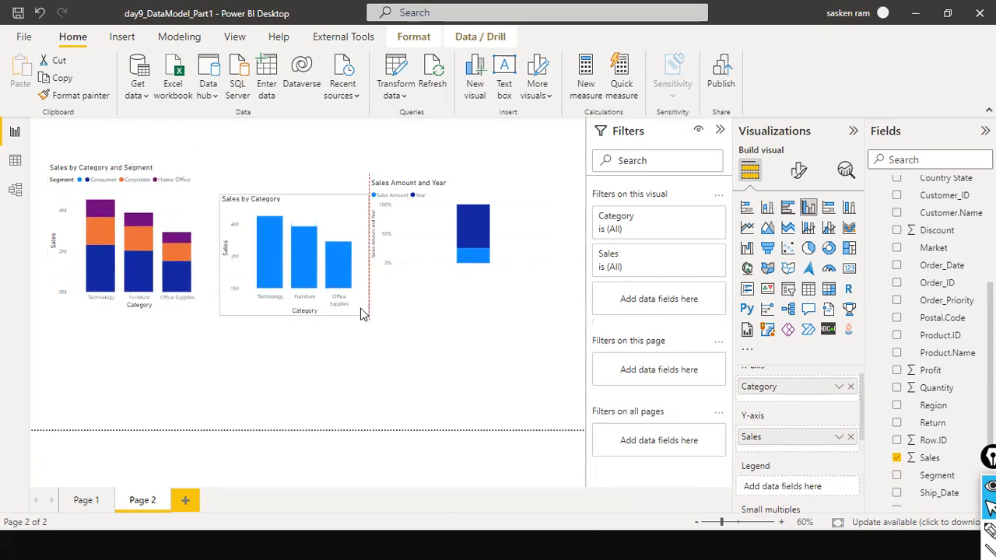
pyautogui.click(178, 313)
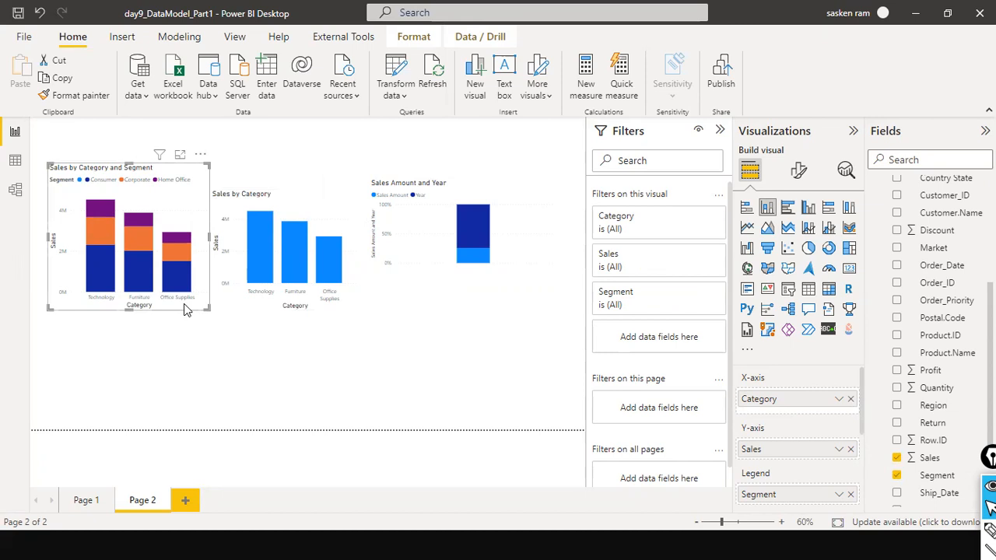
pyautogui.click(303, 199)
pyautogui.moveTo(282, 188); pyautogui.dragTo(291, 169)
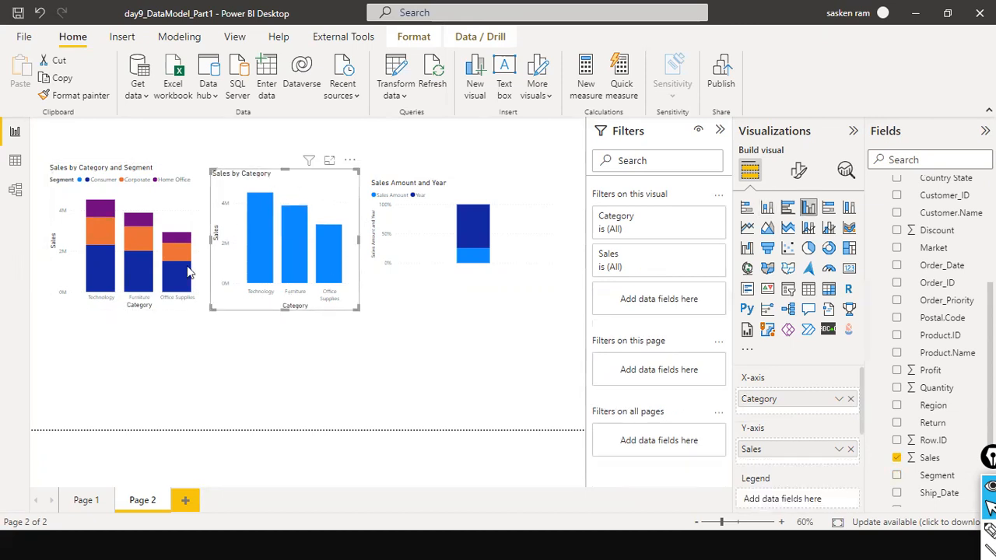
# Examine the segment values within the Technology column of the stacked column chart
pyautogui.click(169, 308)
pyautogui.scroll(-2, 926, 405)
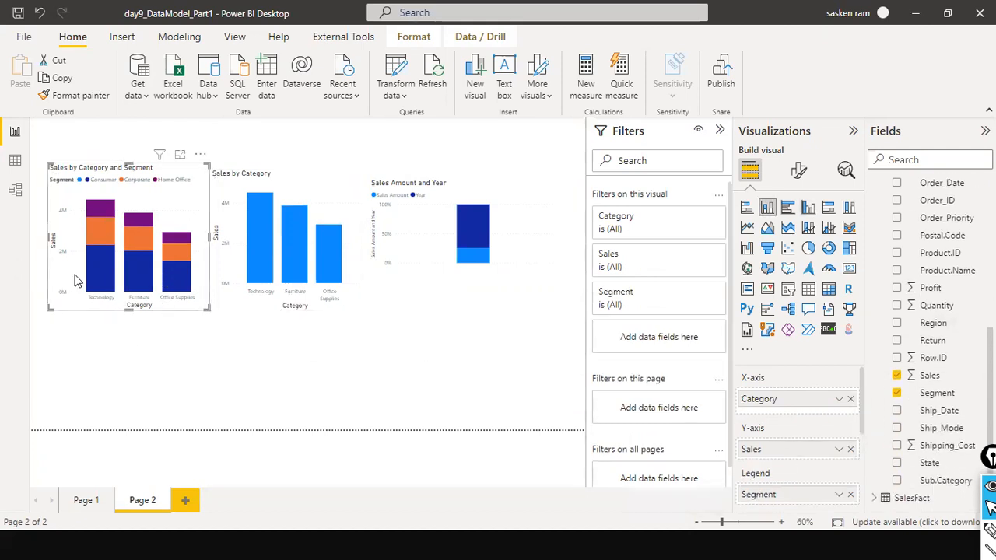
pyautogui.moveTo(100, 270)
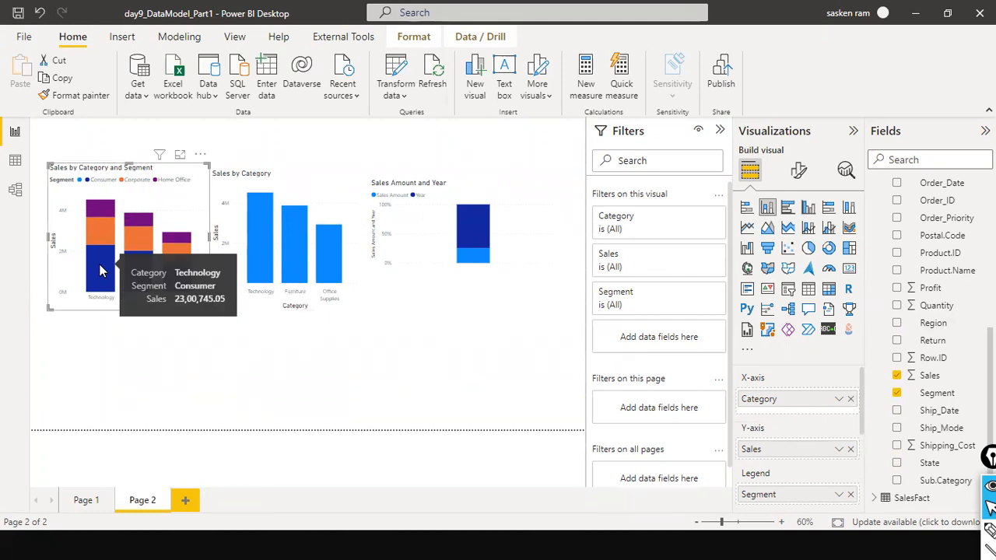
pyautogui.moveTo(90, 223)
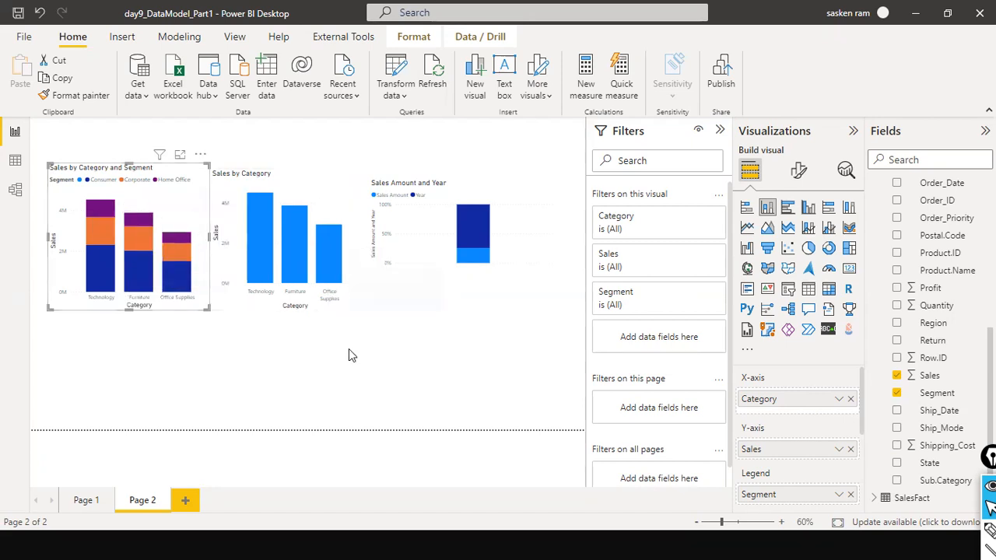
# Shift the clustered column chart and the Sales Amount and Year chart to the right to space the three charts apart
pyautogui.moveTo(322, 182)
pyautogui.mouseDown()
pyautogui.moveTo(338, 173)
pyautogui.moveTo(327, 176)
pyautogui.mouseUp()
pyautogui.moveTo(443, 262); pyautogui.dragTo(503, 253)
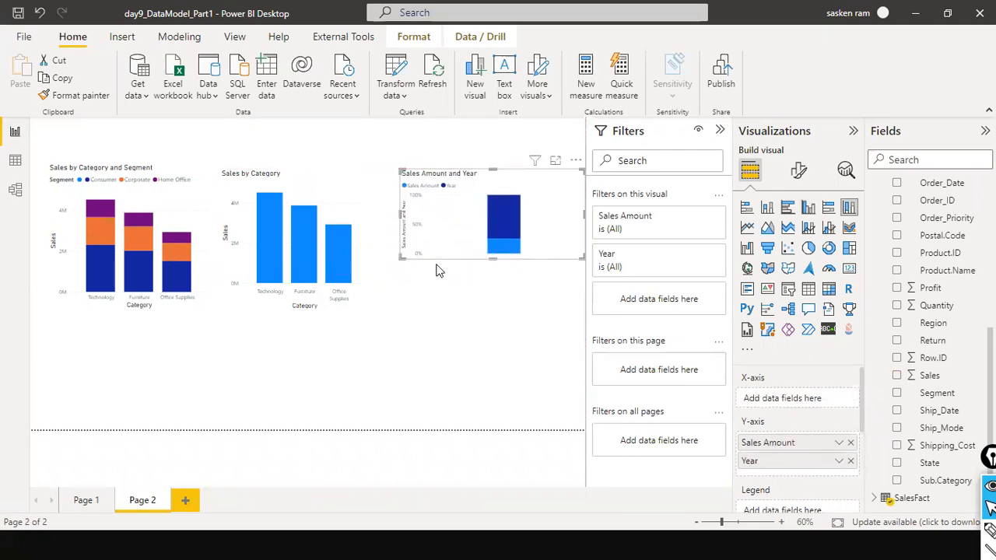
pyautogui.click(338, 201)
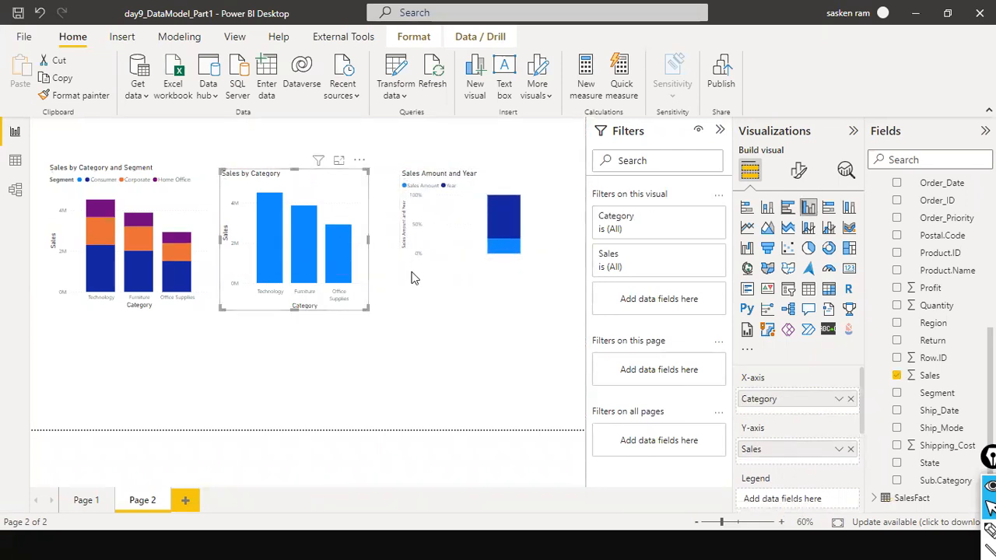
# Remove the Sales Amount and Year 100% stacked column chart from Page 2
pyautogui.click(461, 257)
pyautogui.moveTo(489, 257); pyautogui.dragTo(528, 286)
pyautogui.rightClick(532, 287)
pyautogui.click(569, 171)
pyautogui.click(586, 223)
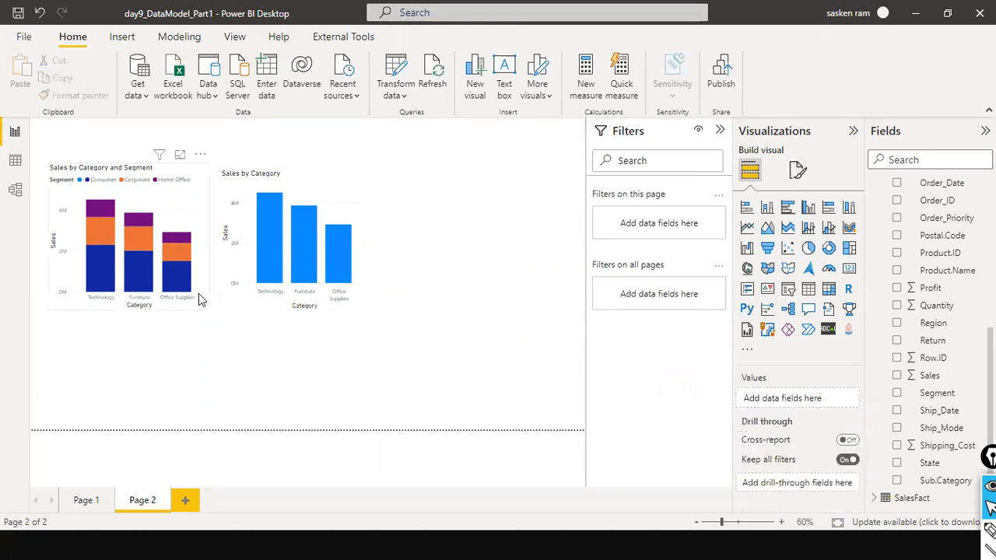
# Duplicate the stacked column chart, place the copy to the right of the clustered chart, and convert it to a 100% stacked column chart
pyautogui.click(197, 295)
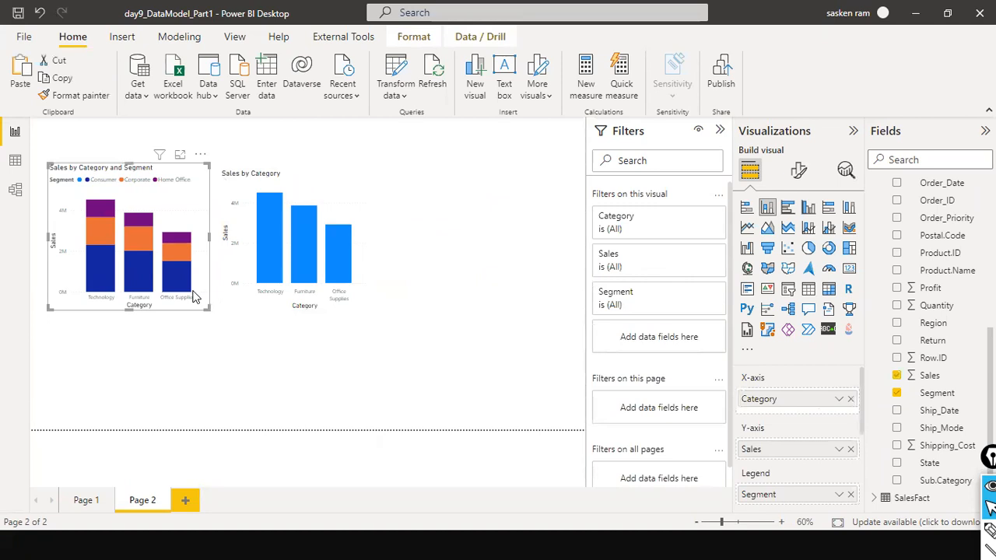
pyautogui.hotkey('ctrl', 'c')
pyautogui.hotkey('ctrl', 'v')
pyautogui.moveTo(194, 297); pyautogui.dragTo(547, 298)
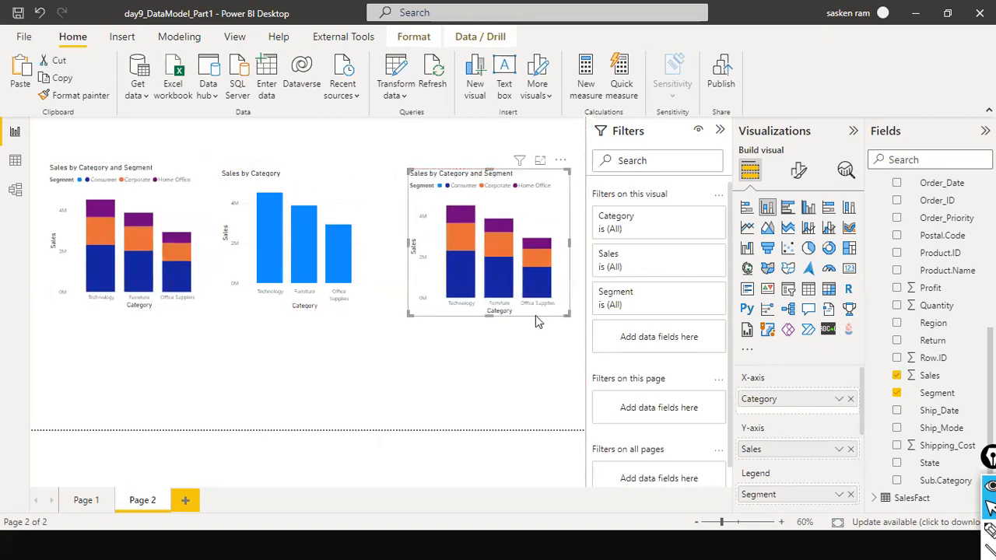
pyautogui.click(848, 207)
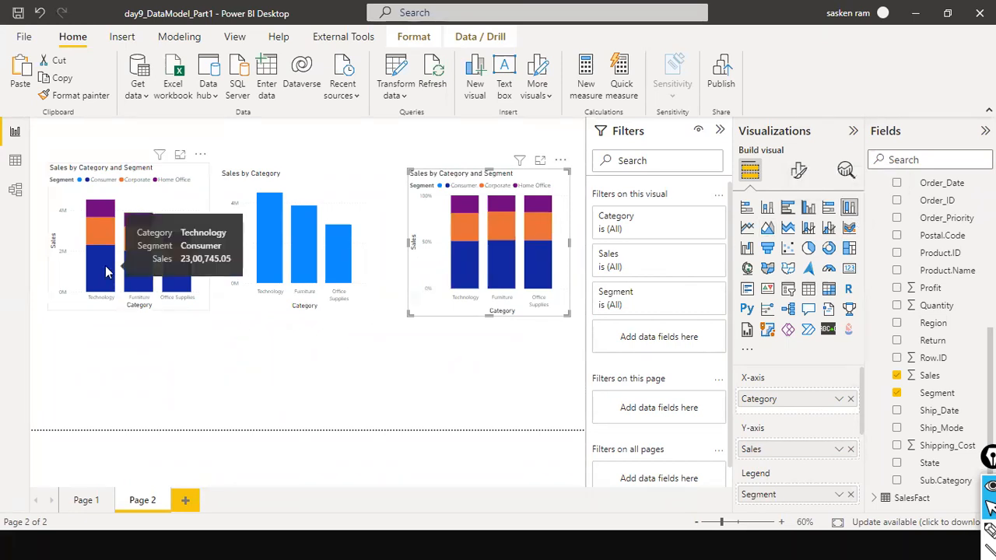
# Compare the segment values and column proportions of the stacked column chart with those of the 100% stacked column chart
pyautogui.moveTo(456, 262)
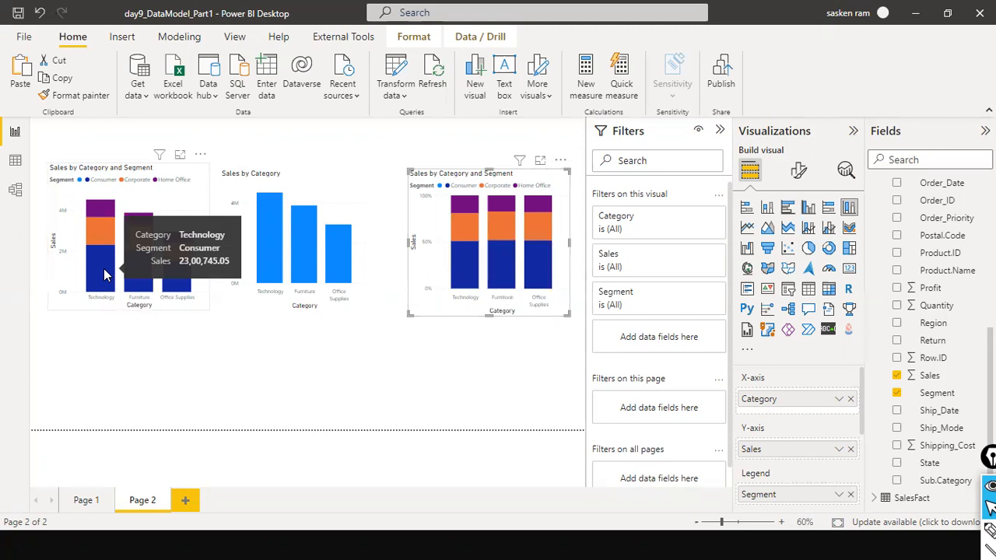
pyautogui.moveTo(461, 283)
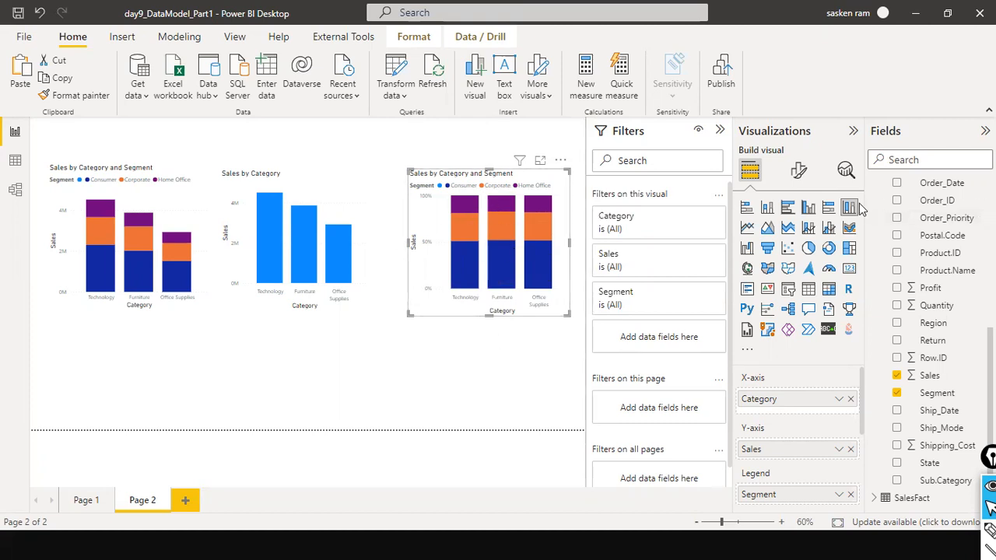
pyautogui.scroll(5, 918, 237)
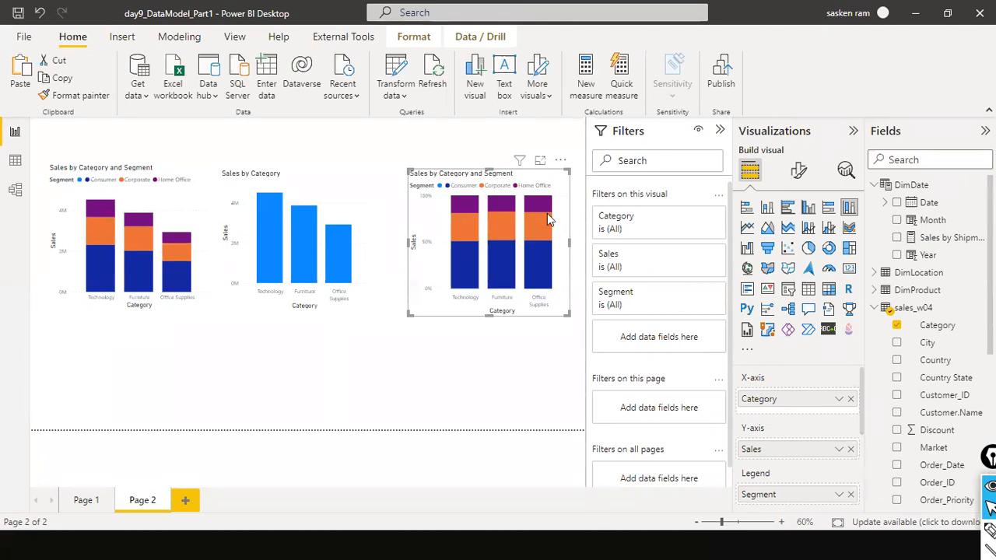
pyautogui.moveTo(543, 207)
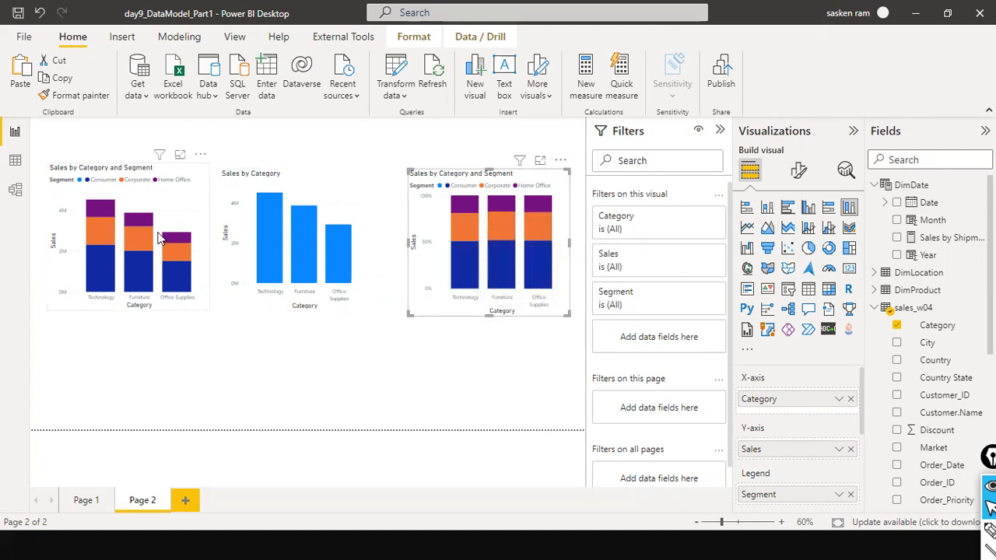
pyautogui.click(163, 205)
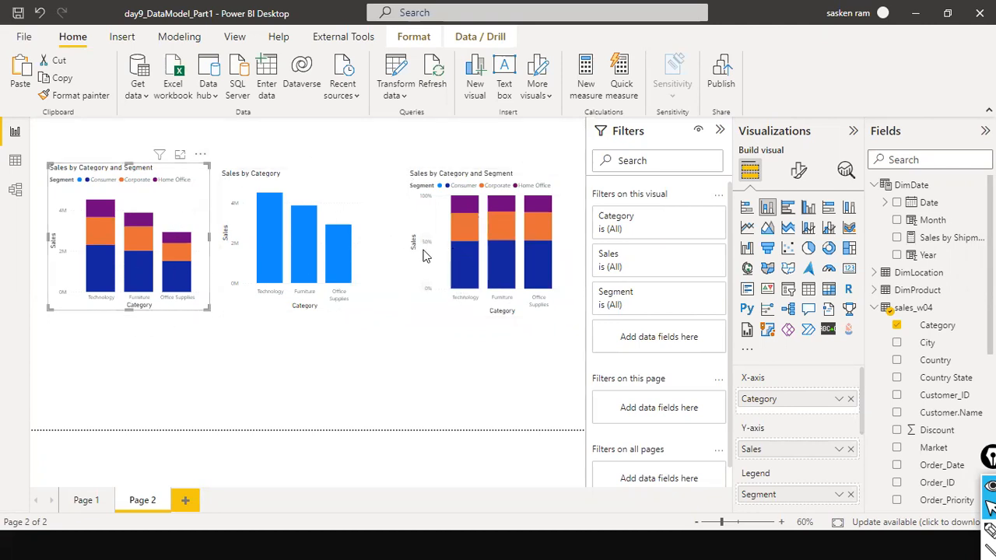
pyautogui.click(427, 222)
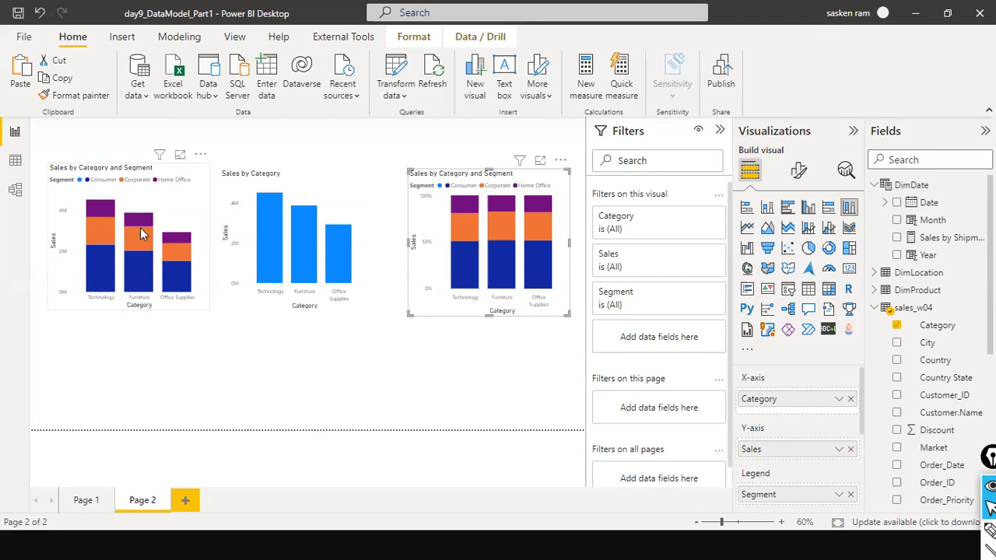
# Duplicate the stacked column chart, place the copy below the original, and convert it to a stacked bar chart
pyautogui.click(167, 189)
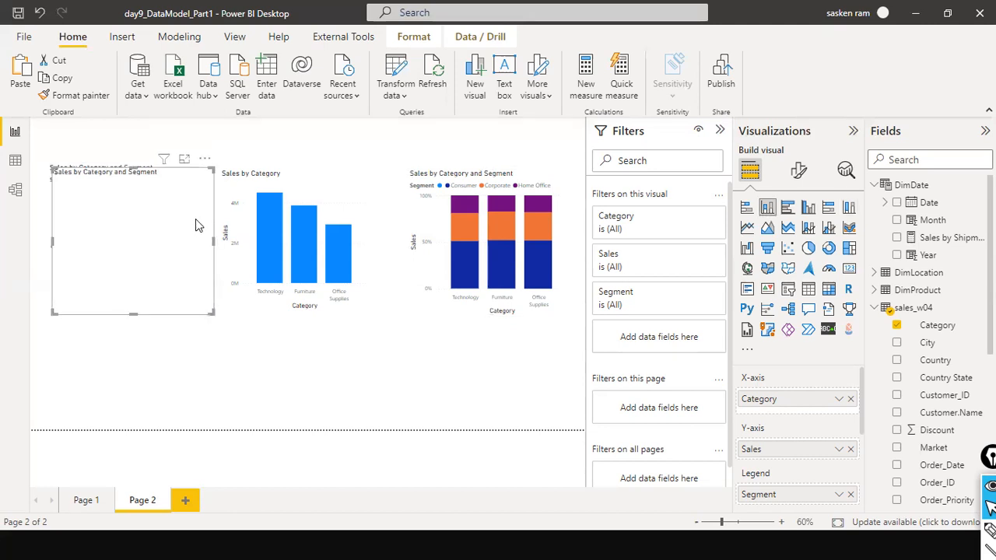
pyautogui.hotkey('ctrl', 'c')
pyautogui.hotkey('ctrl', 'v')
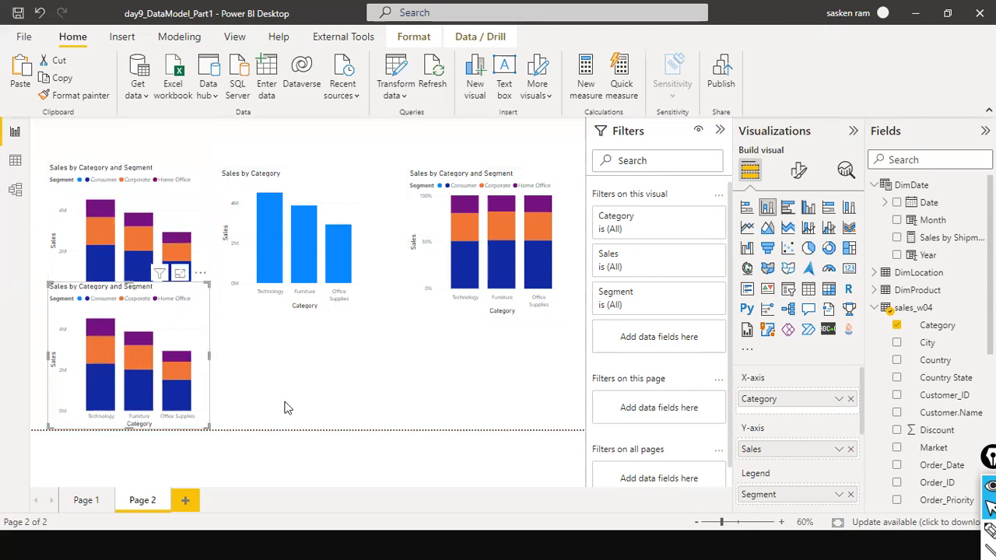
pyautogui.click(747, 209)
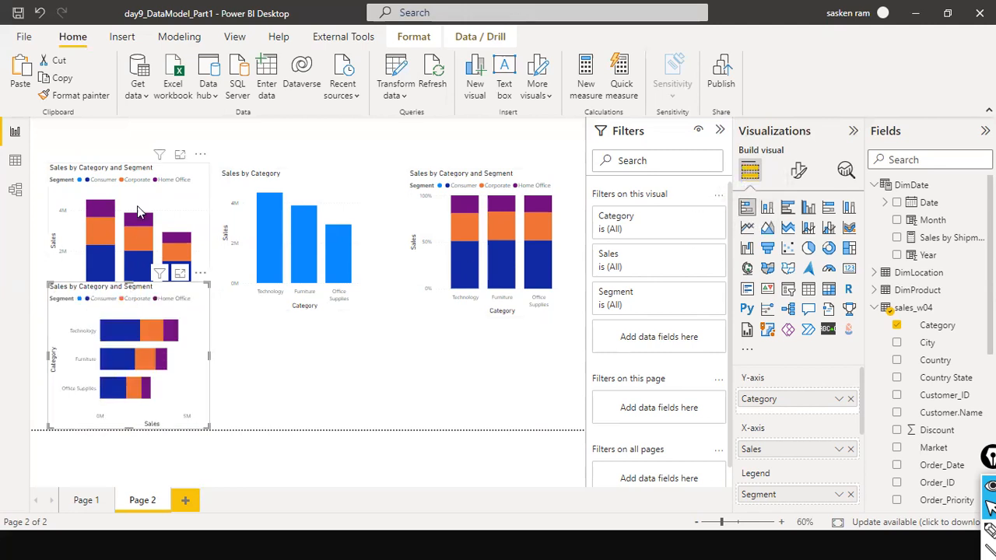
# Duplicate the clustered and 100% stacked column charts into a lower row, and move the three original column charts up to the page's top
pyautogui.moveTo(151, 174); pyautogui.dragTo(140, 129)
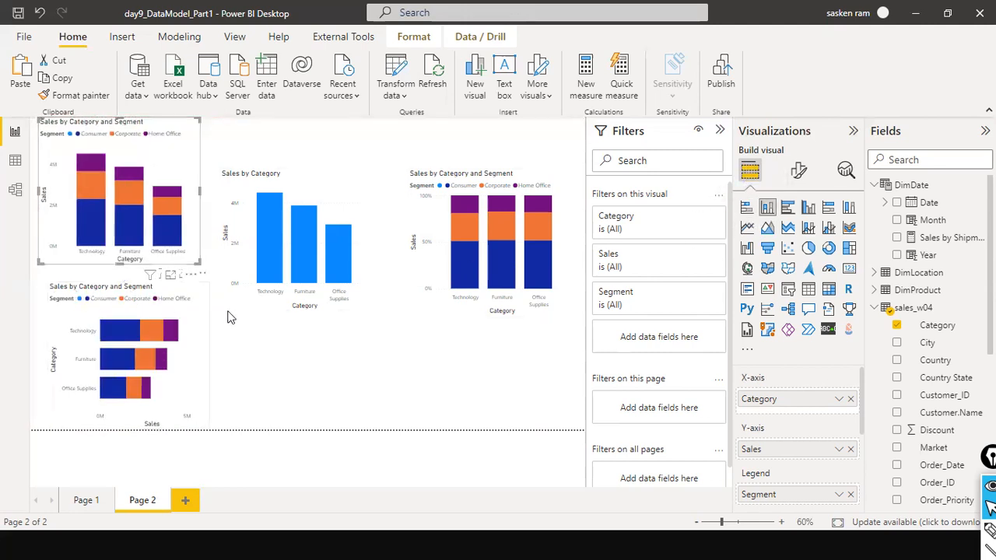
pyautogui.click(320, 212)
pyautogui.keyDown('ctrl'); pyautogui.click(453, 235); pyautogui.keyUp('ctrl')
pyautogui.keyDown('ctrl'); pyautogui.click(438, 246); pyautogui.keyUp('ctrl')
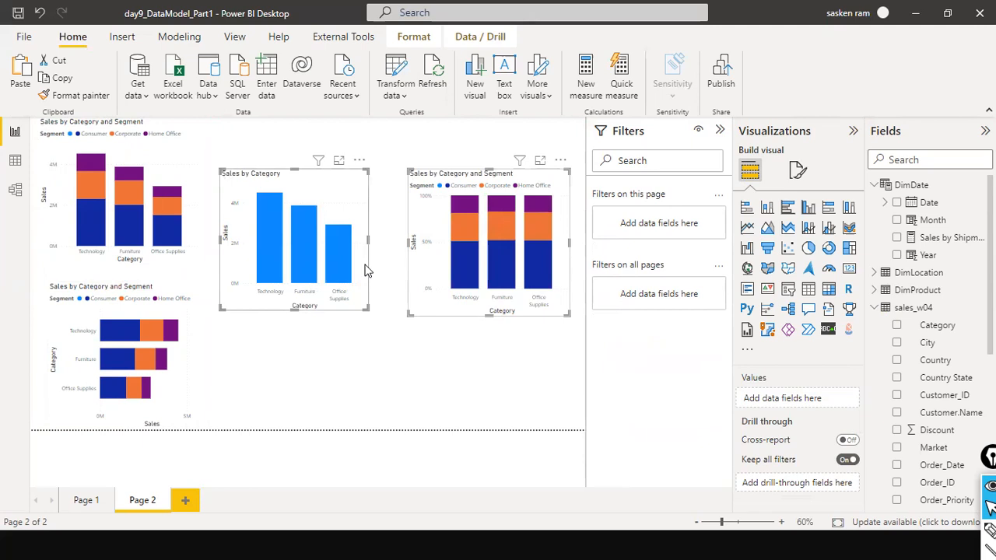
pyautogui.hotkey('ctrl', 'v')
pyautogui.moveTo(352, 280); pyautogui.dragTo(343, 395)
pyautogui.click(315, 218)
pyautogui.moveTo(326, 173); pyautogui.dragTo(333, 124)
pyautogui.moveTo(439, 194); pyautogui.dragTo(442, 142)
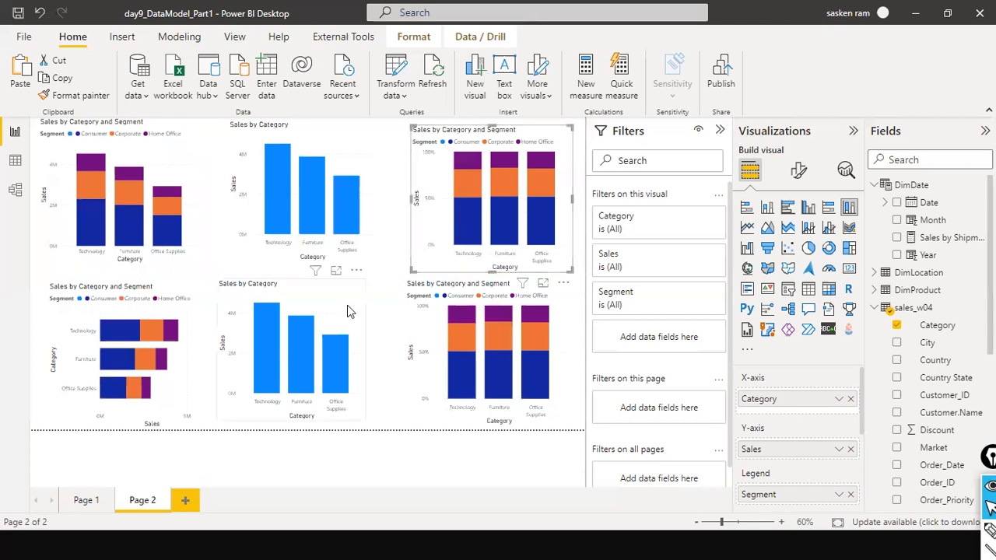
pyautogui.click(348, 310)
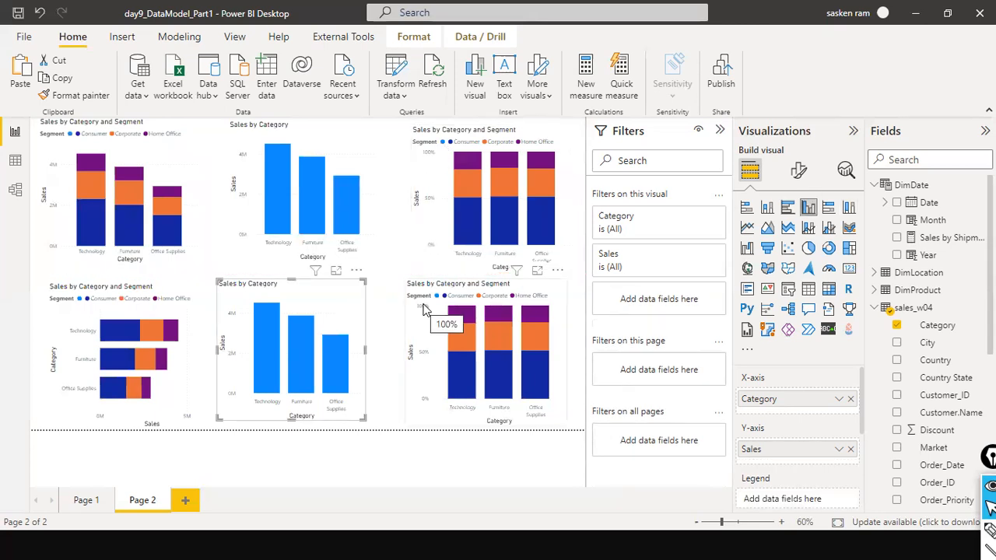
pyautogui.keyDown('ctrl'); pyautogui.click(424, 310); pyautogui.keyUp('ctrl')
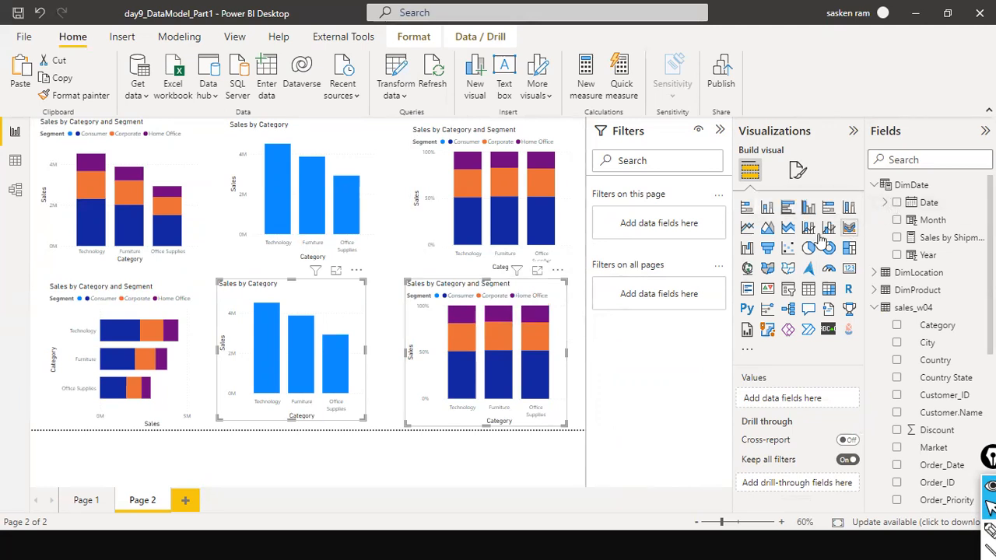
pyautogui.click(388, 352)
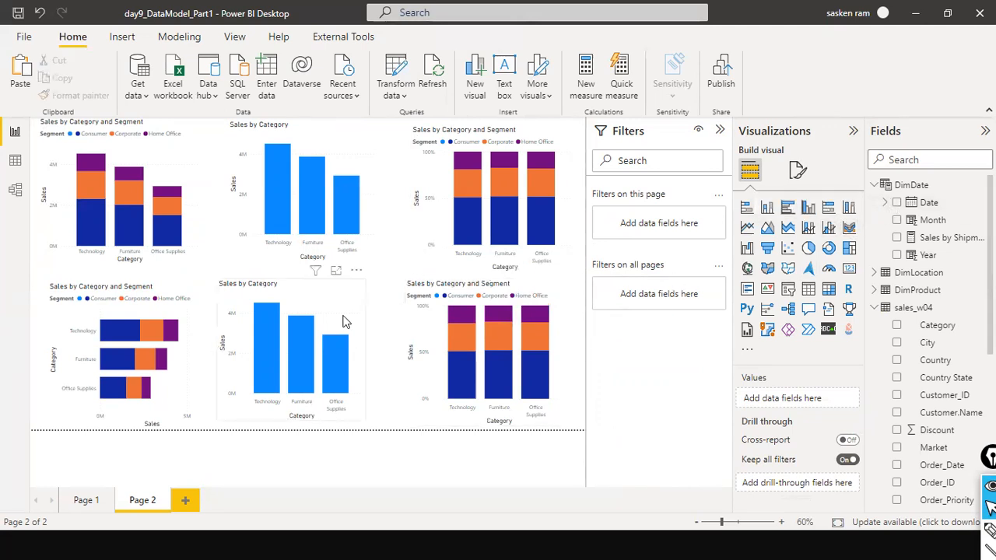
# Convert the lower-row copies of the clustered and 100% stacked column charts to a clustered bar chart and a 100% stacked bar chart
pyautogui.click(344, 322)
pyautogui.click(788, 208)
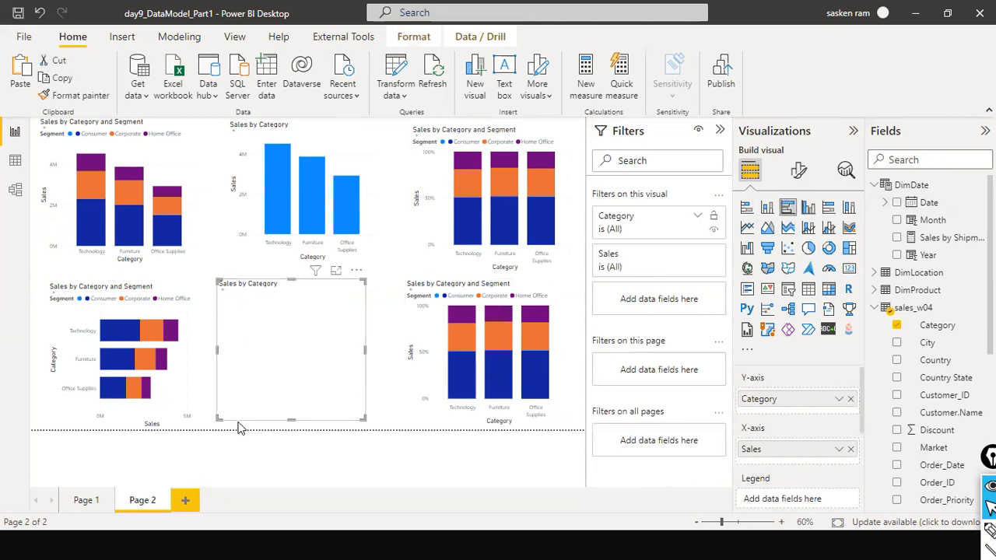
pyautogui.click(497, 350)
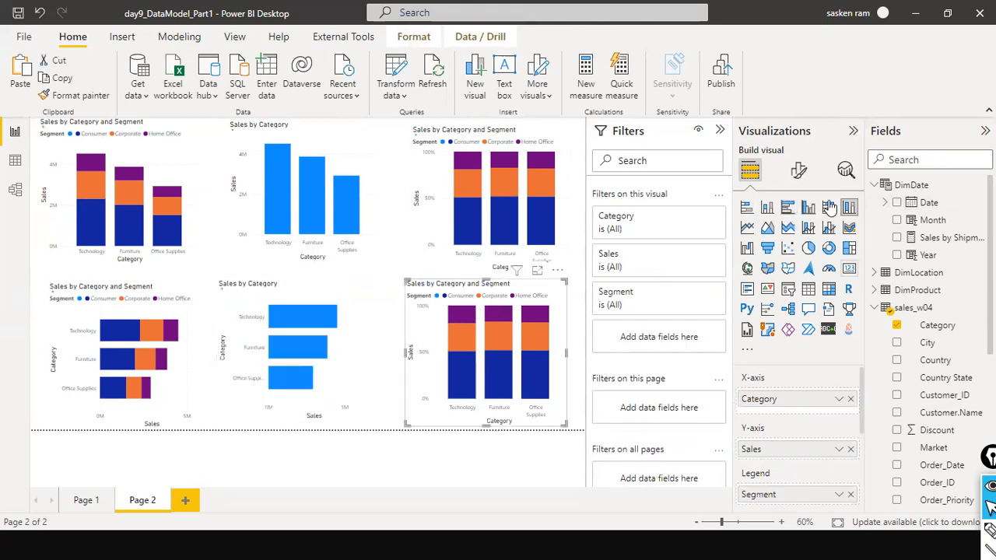
pyautogui.click(828, 207)
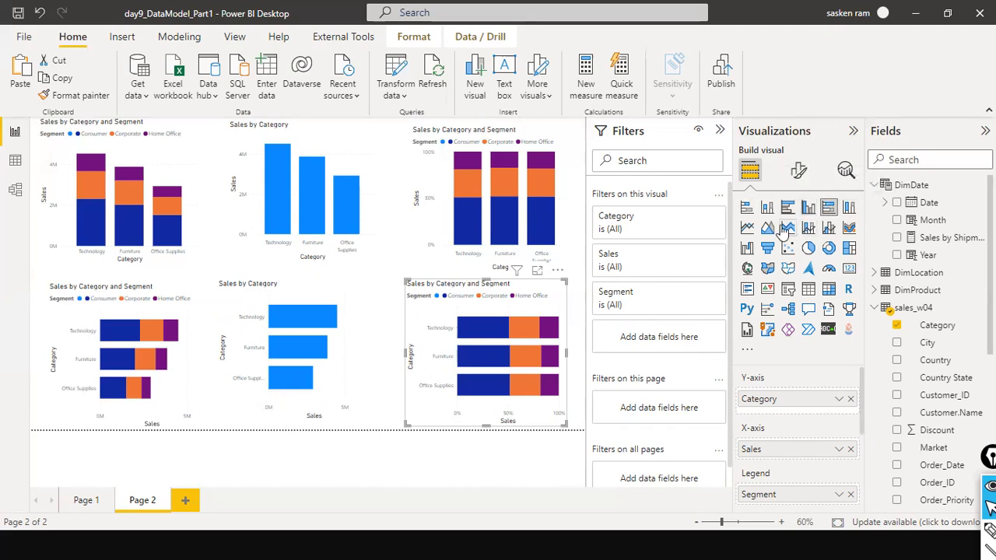
pyautogui.click(385, 341)
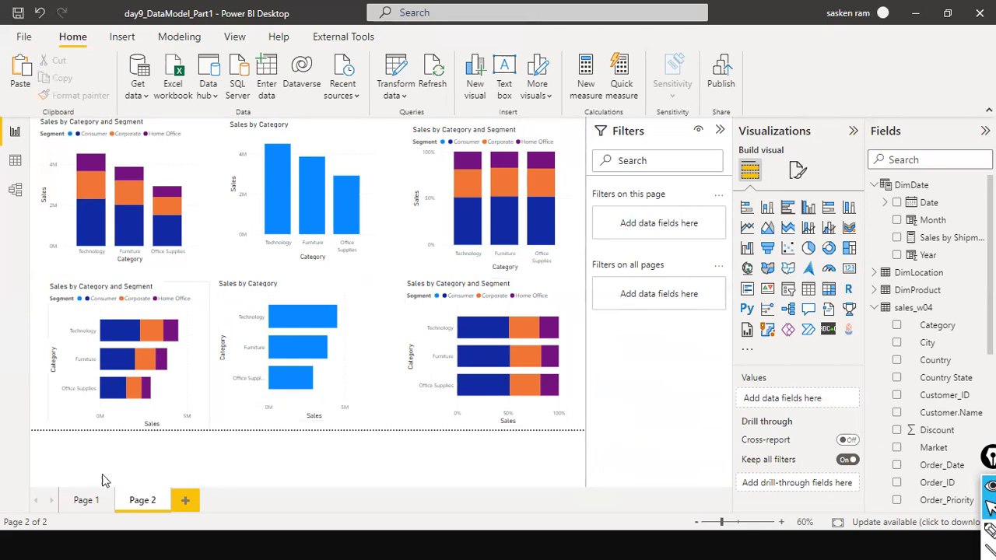
# Add a new report page and place an empty line chart with an empty area chart to its right
pyautogui.click(185, 500)
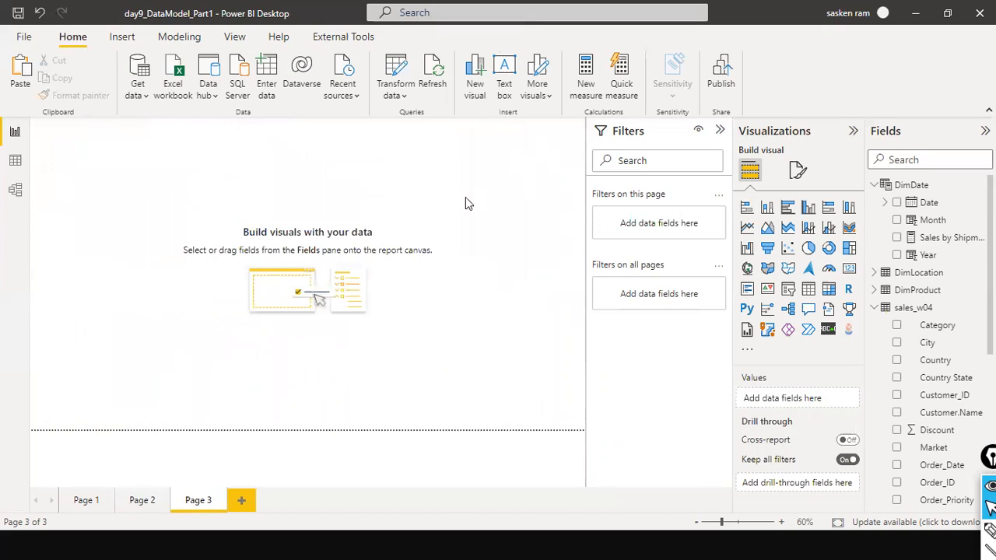
pyautogui.click(742, 229)
pyautogui.moveTo(140, 133); pyautogui.dragTo(171, 235)
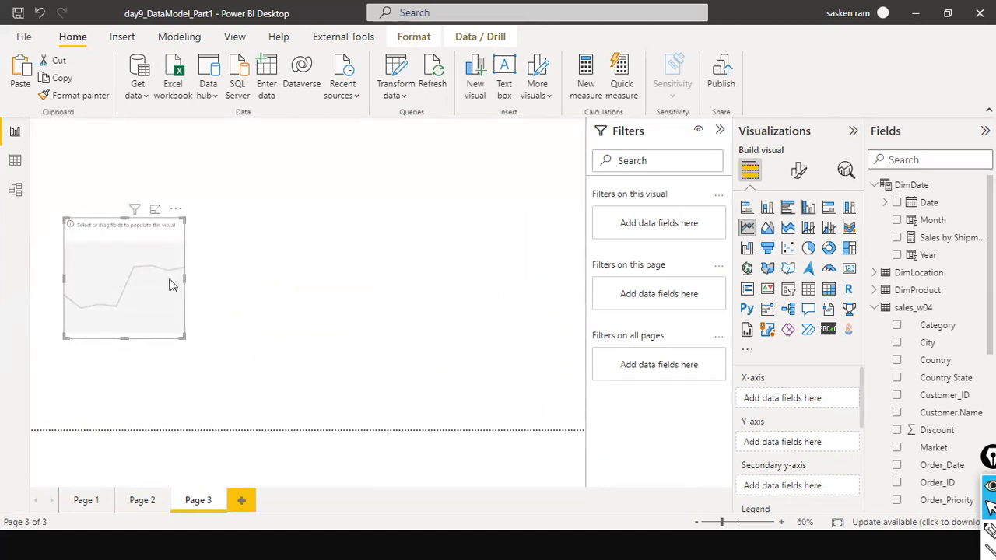
pyautogui.click(269, 276)
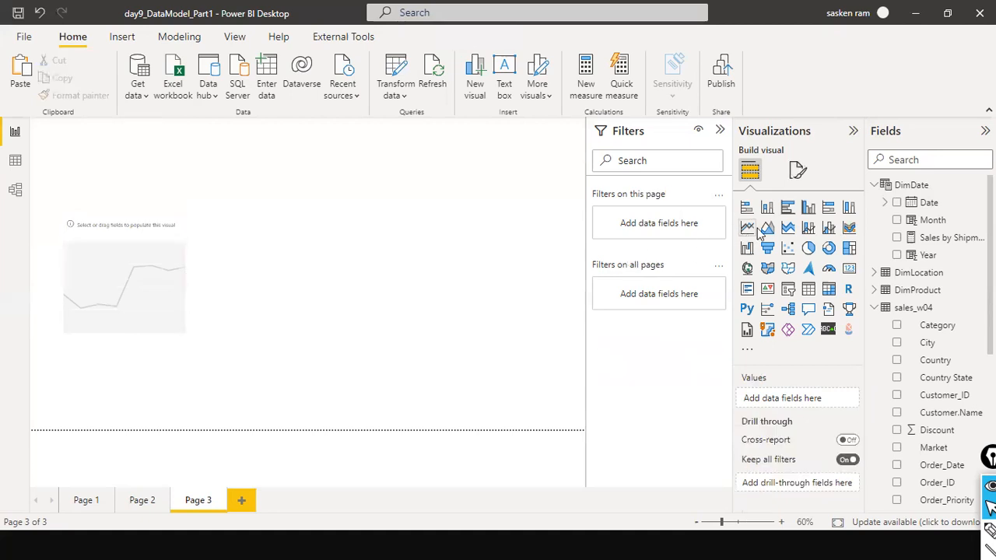
pyautogui.click(767, 227)
pyautogui.moveTo(129, 145); pyautogui.dragTo(367, 262)
pyautogui.click(182, 251)
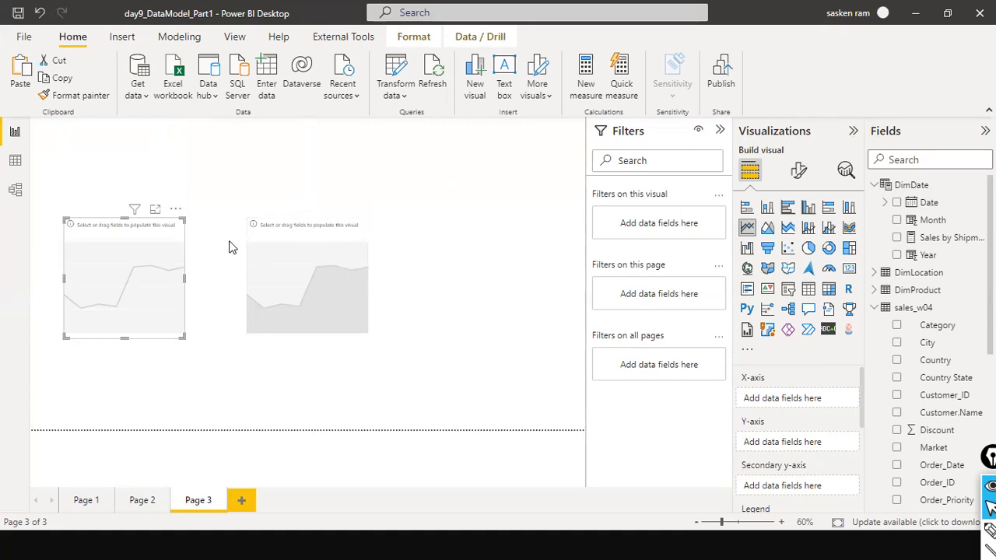
pyautogui.click(418, 276)
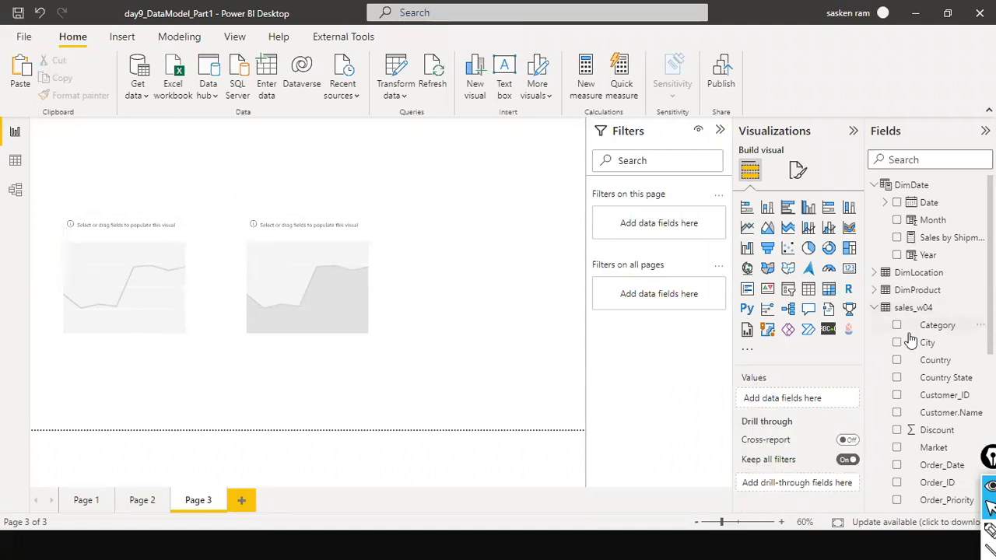
# Plot sales_w04's Profit on the line chart's Y-axis against Category on its X-axis
pyautogui.scroll(-3, 952, 346)
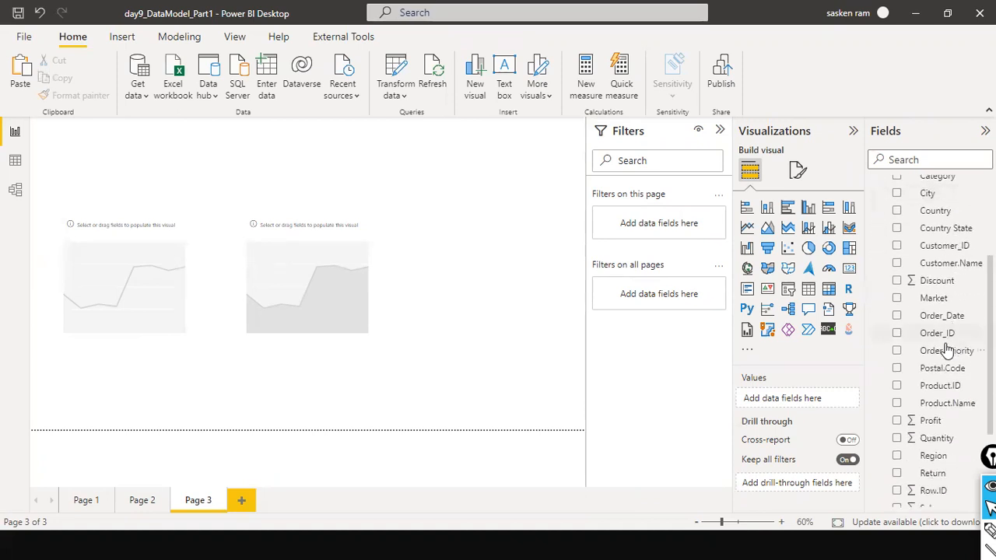
pyautogui.click(165, 260)
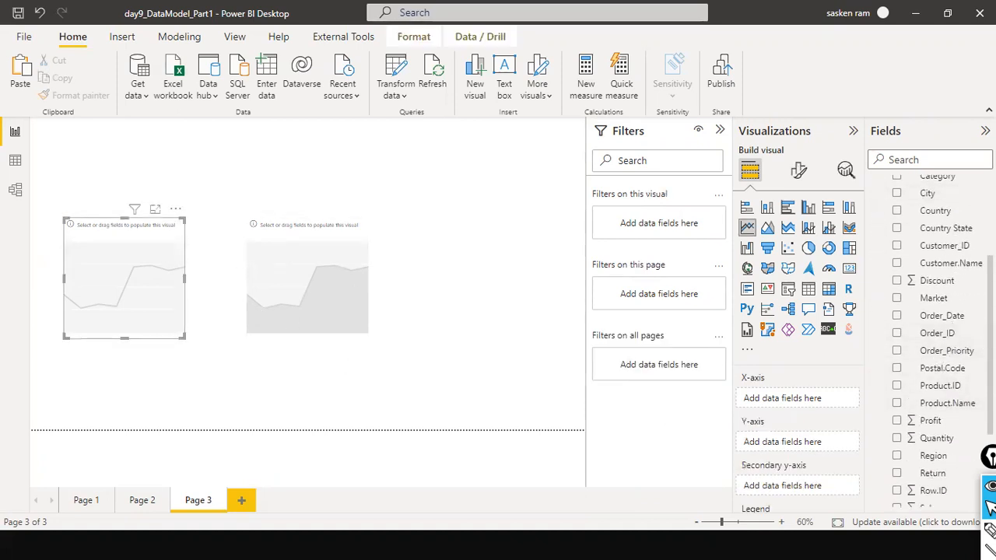
pyautogui.scroll(-3, 941, 467)
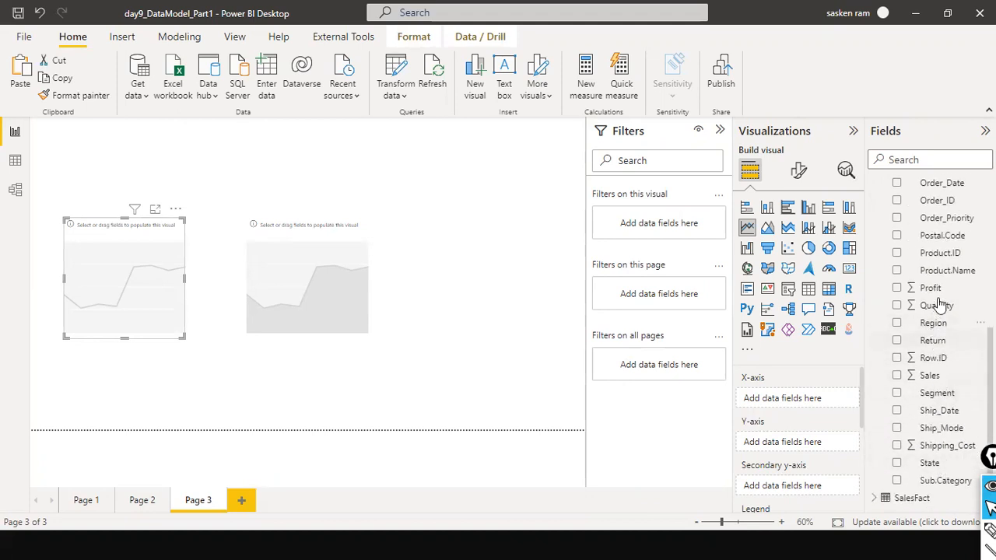
pyautogui.moveTo(936, 289); pyautogui.dragTo(813, 442)
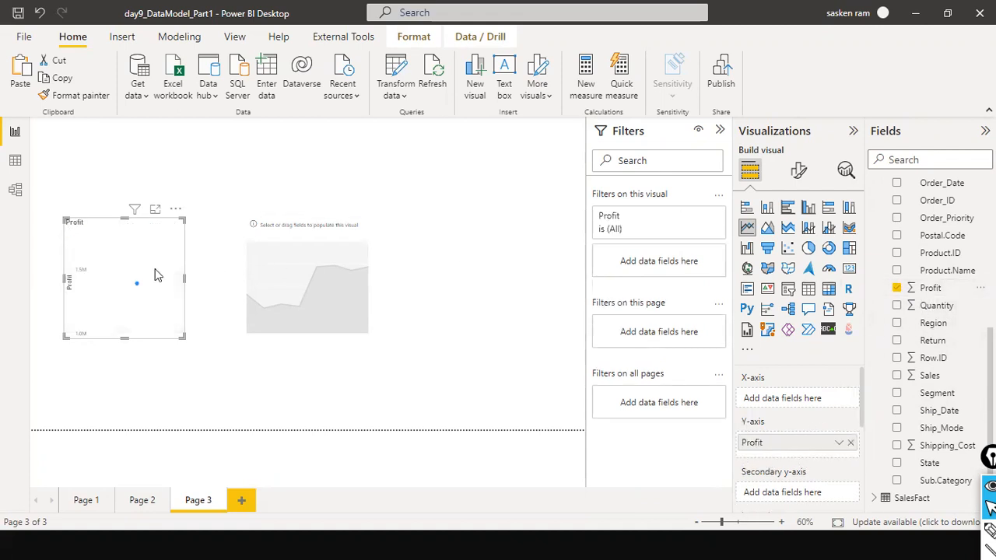
pyautogui.moveTo(148, 264)
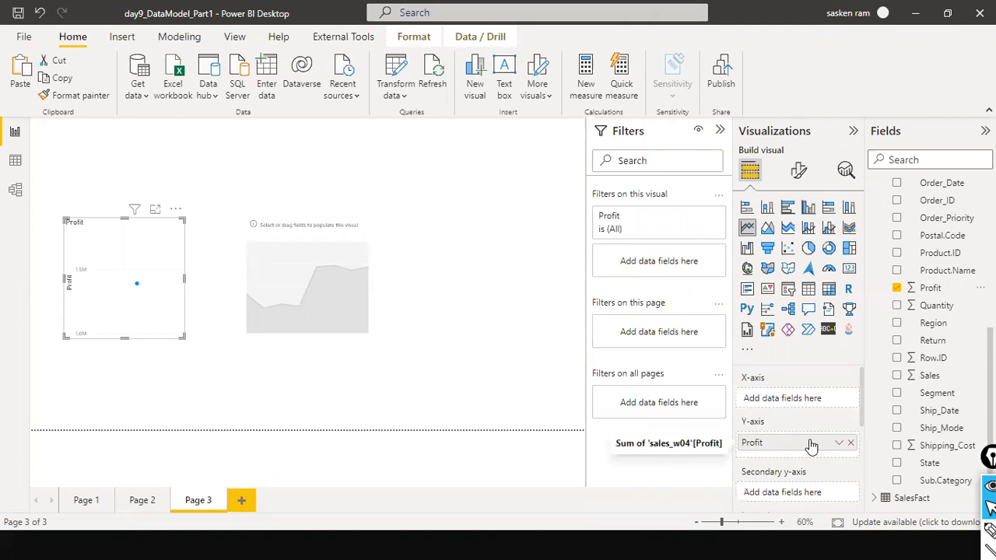
pyautogui.scroll(5, 966, 344)
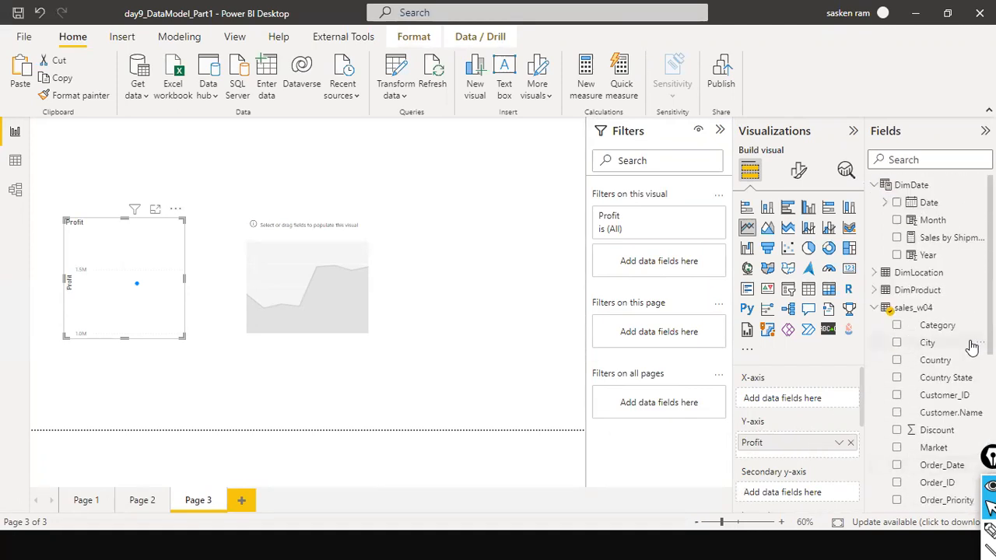
pyautogui.moveTo(937, 325); pyautogui.dragTo(809, 402)
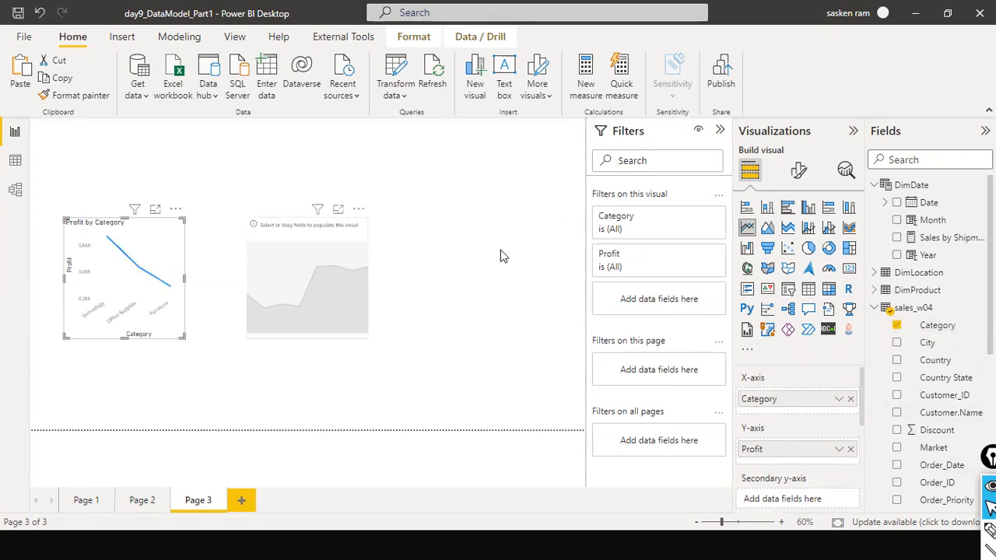
# Move the empty area chart further right and widen the line chart into the freed space
pyautogui.moveTo(360, 245); pyautogui.dragTo(500, 249)
pyautogui.click(179, 273)
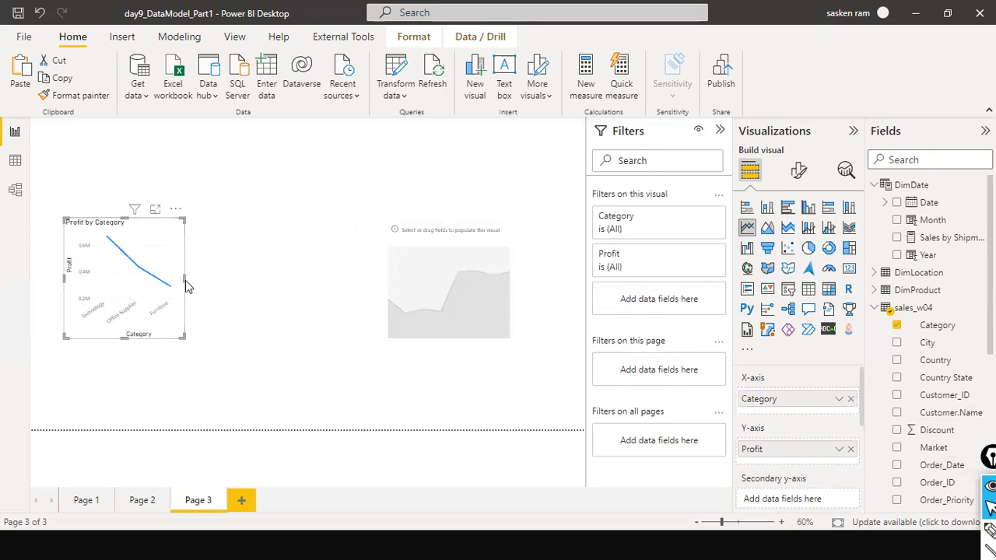
pyautogui.moveTo(184, 278); pyautogui.dragTo(288, 310)
# Split the Profit by Category line chart by sales_w04's Segment field, using it as the legend
pyautogui.scroll(-3, 929, 389)
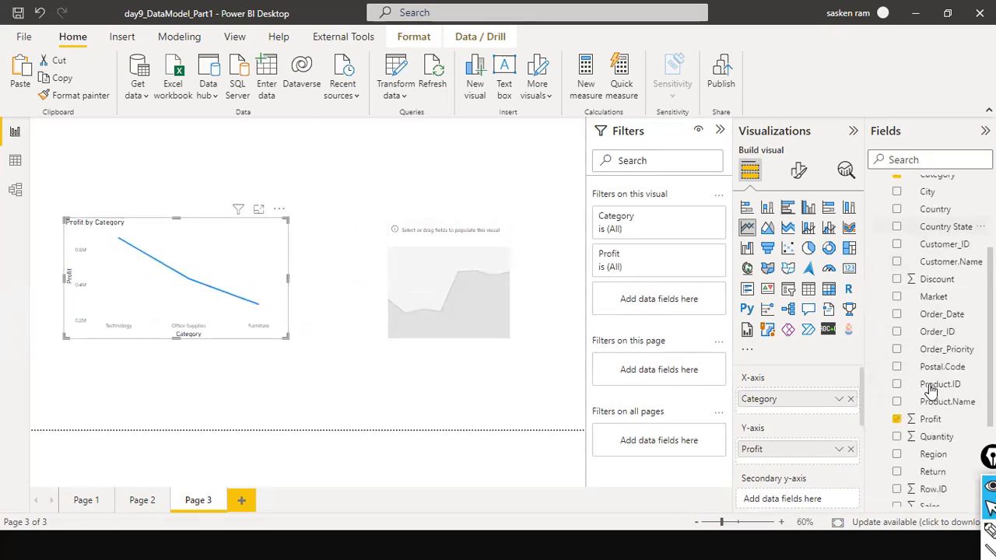
pyautogui.scroll(-1, 929, 389)
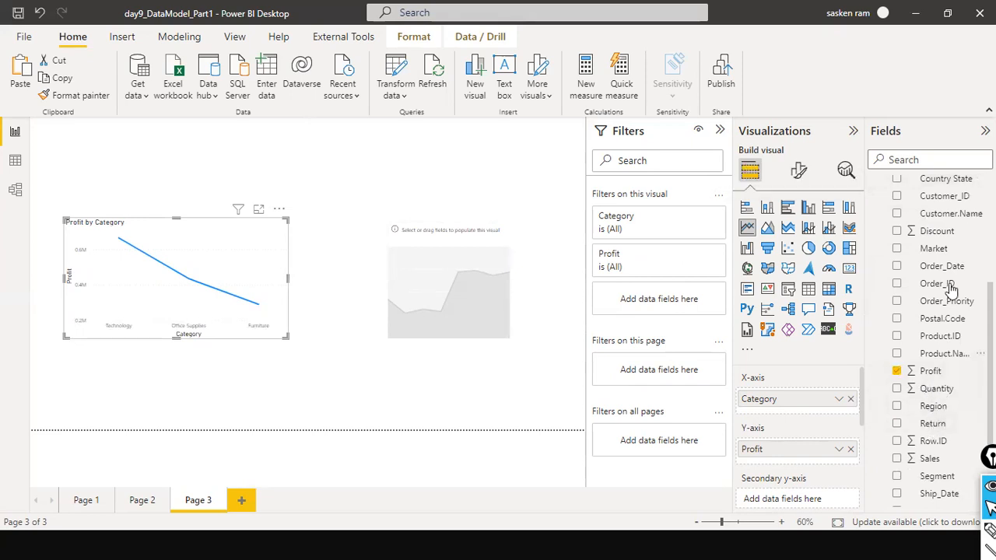
pyautogui.scroll(3, 951, 289)
pyautogui.scroll(-5, 949, 311)
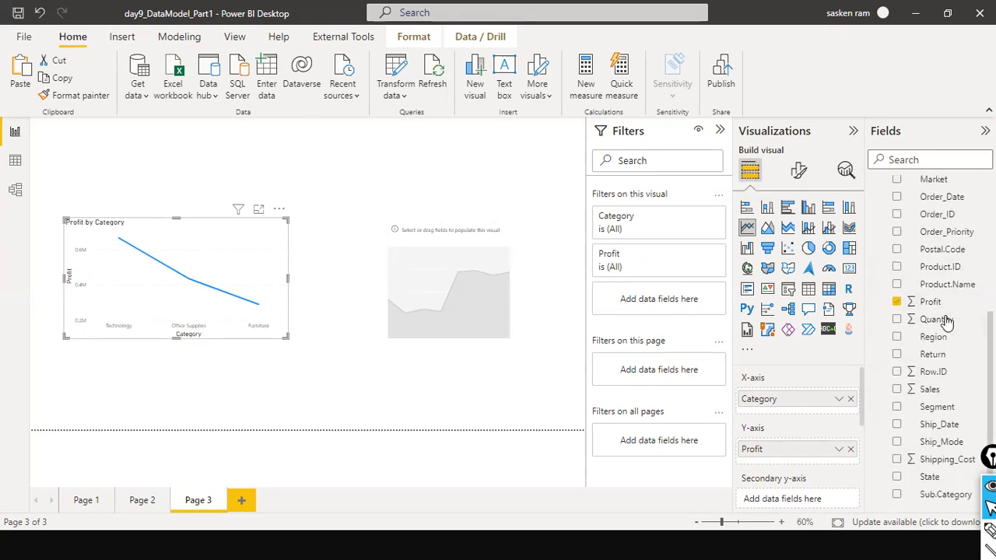
pyautogui.moveTo(923, 310); pyautogui.dragTo(875, 336)
pyautogui.scroll(-1, 831, 393)
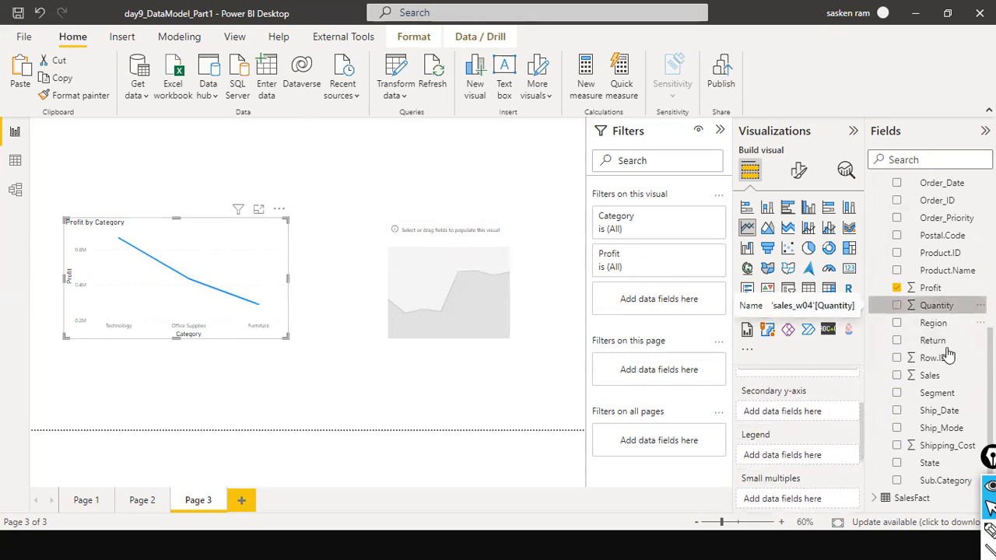
pyautogui.moveTo(956, 404); pyautogui.dragTo(814, 467)
pyautogui.moveTo(930, 393); pyautogui.dragTo(787, 454)
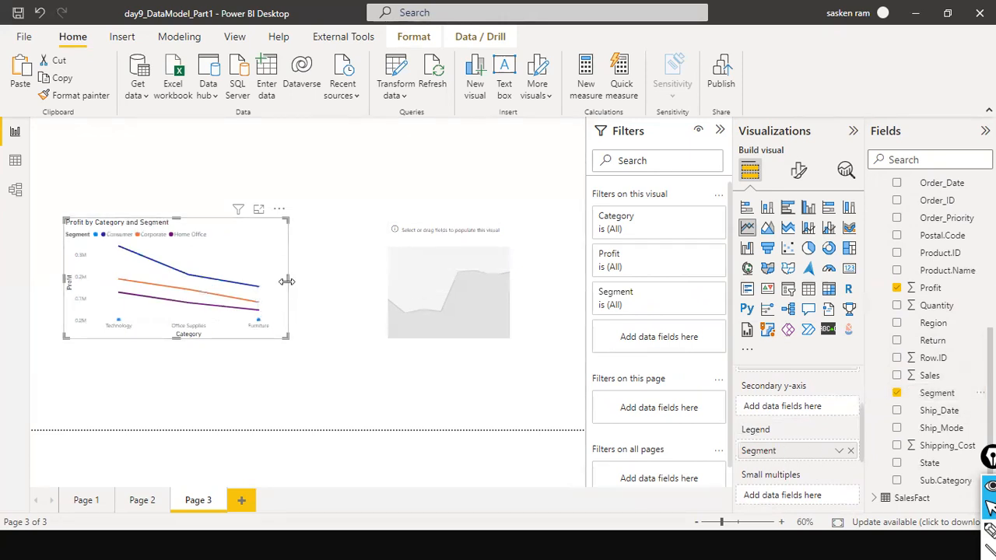
# Resize the Profit by Category and Segment line chart so it is taller and slightly wider
pyautogui.moveTo(341, 302); pyautogui.dragTo(339, 300)
pyautogui.moveTo(200, 336); pyautogui.dragTo(200, 372)
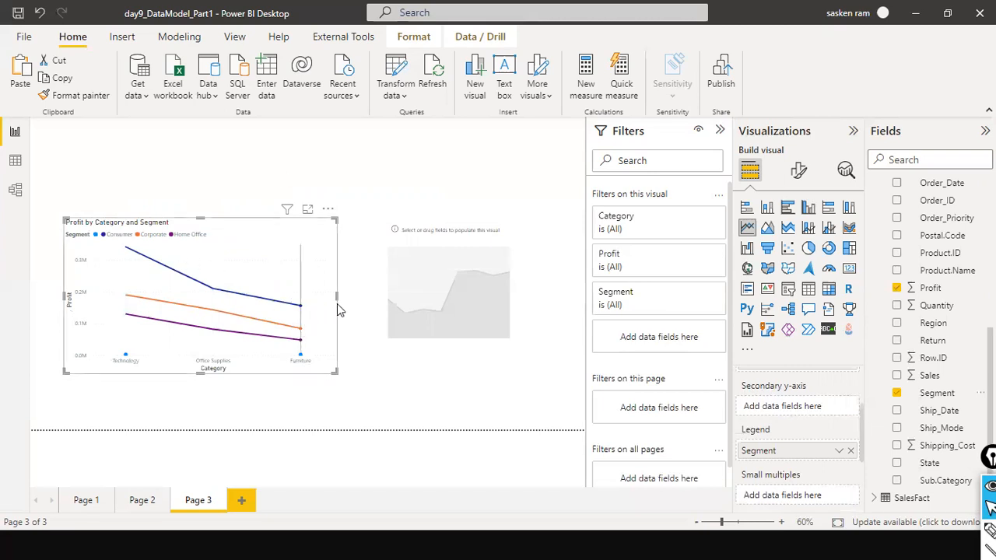
pyautogui.moveTo(335, 296); pyautogui.dragTo(306, 295)
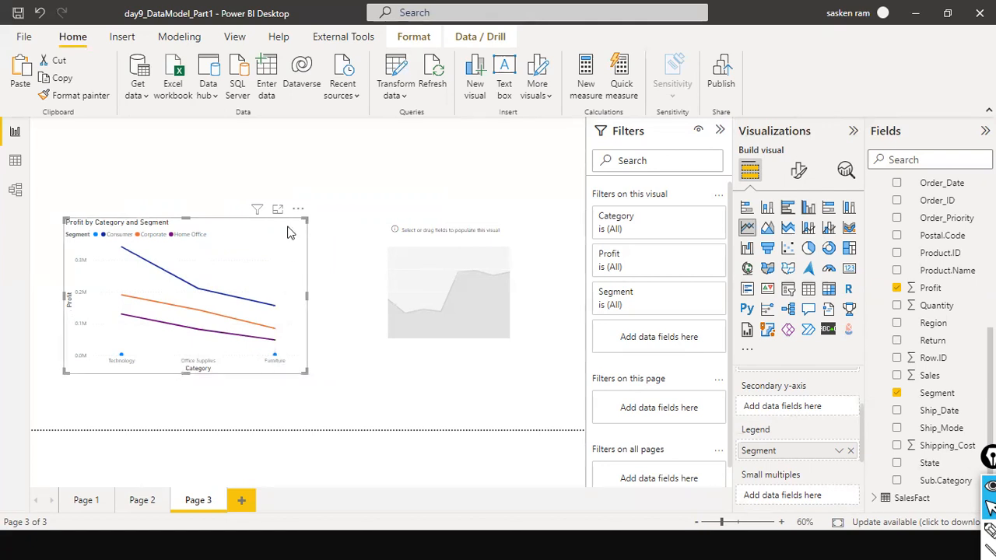
# Replace Category on the line chart's X-axis with the Year field from DimDate
pyautogui.scroll(3, 802, 440)
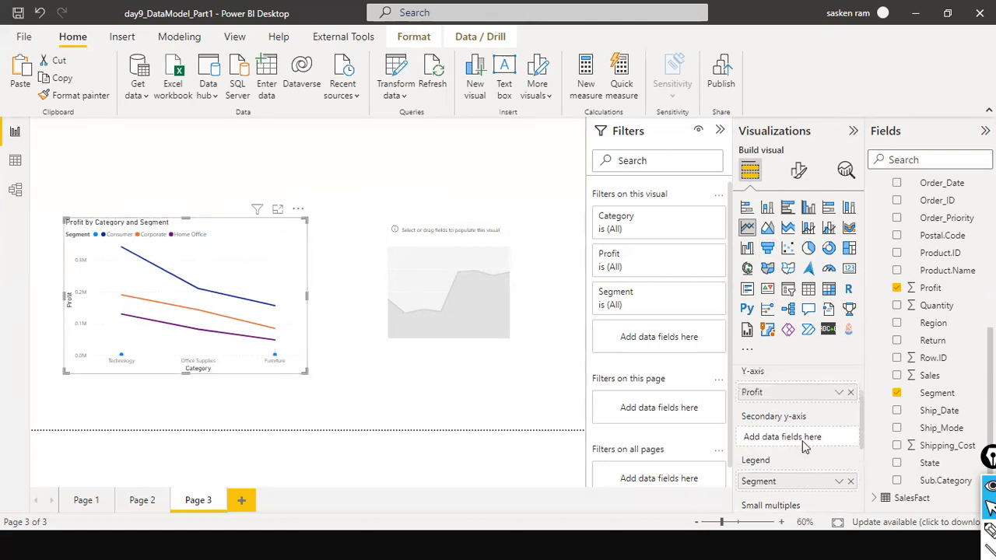
pyautogui.click(851, 400)
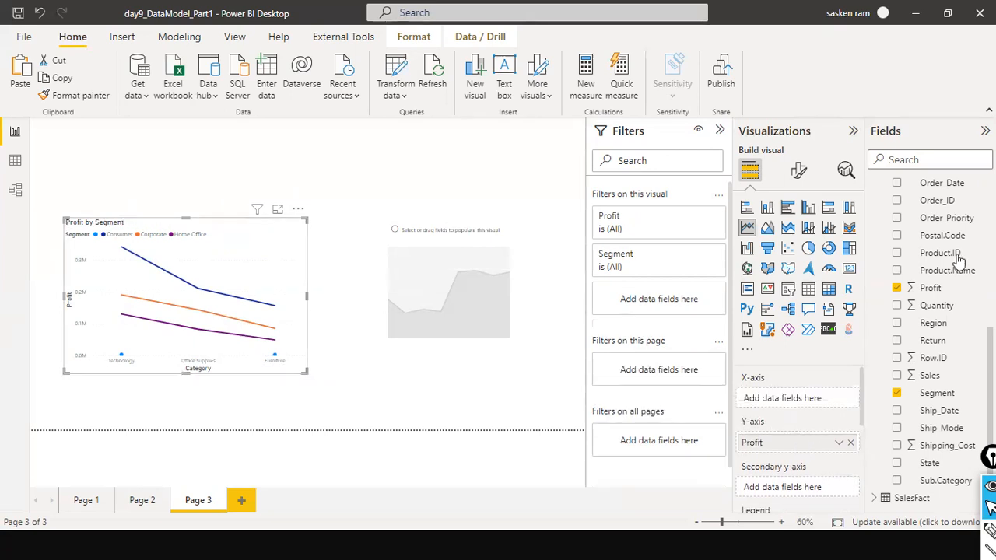
pyautogui.scroll(6, 933, 264)
pyautogui.moveTo(924, 261); pyautogui.dragTo(788, 405)
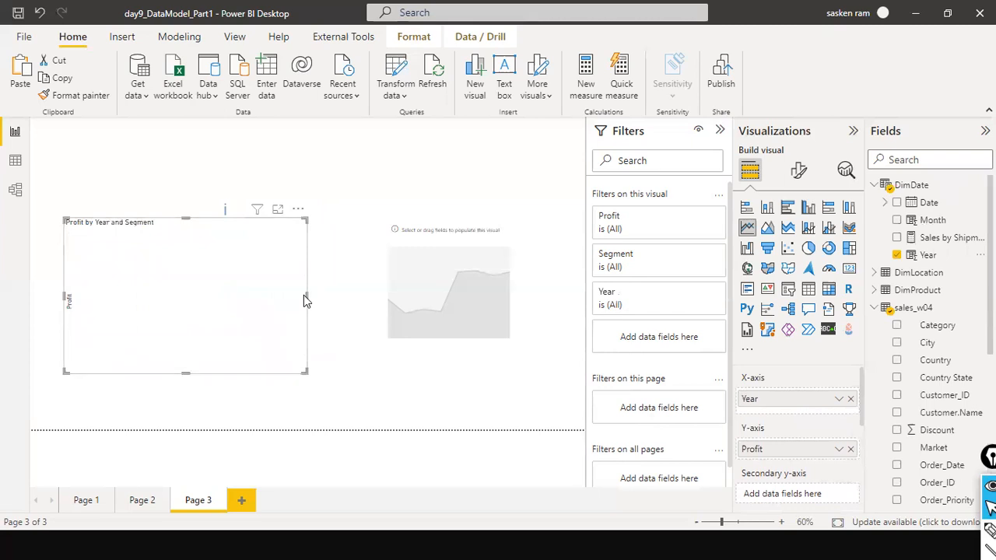
# Examine the data type and date format of DimDate's Date column in the data model
pyautogui.click(17, 191)
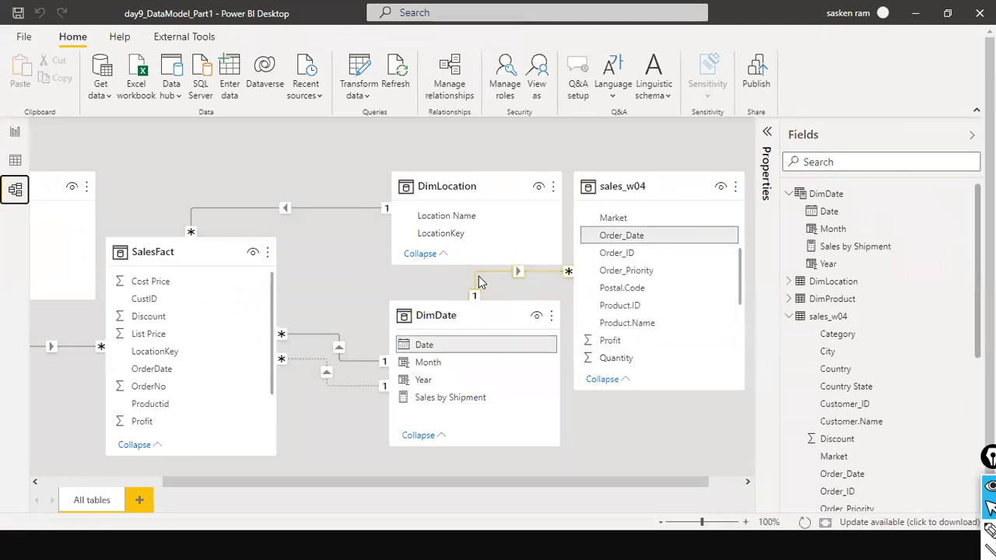
pyautogui.click(447, 344)
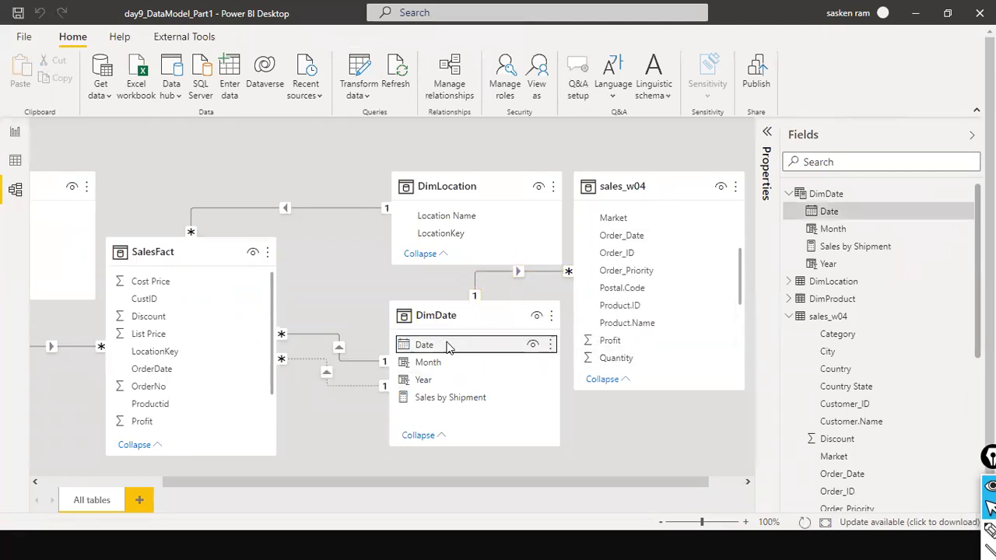
pyautogui.click(770, 130)
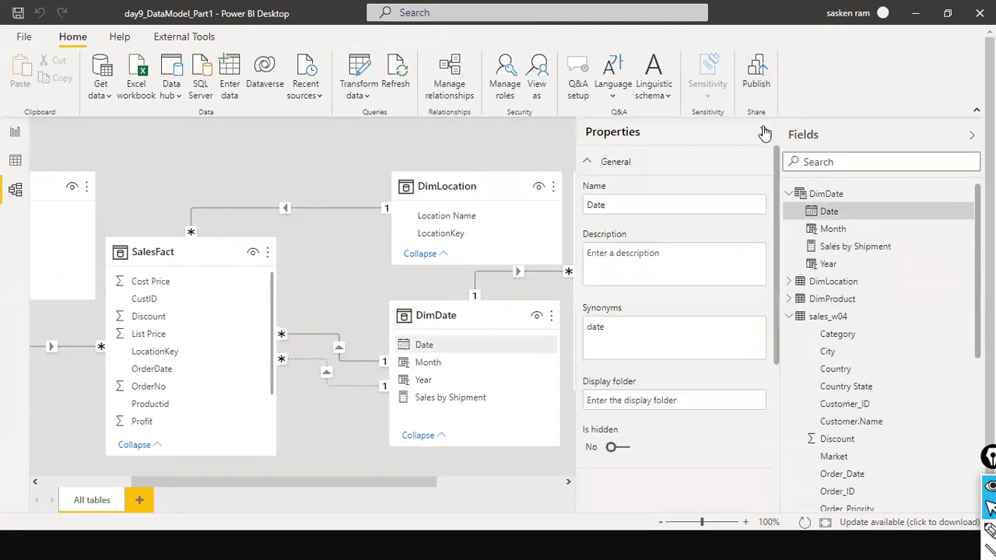
pyautogui.scroll(-3, 689, 249)
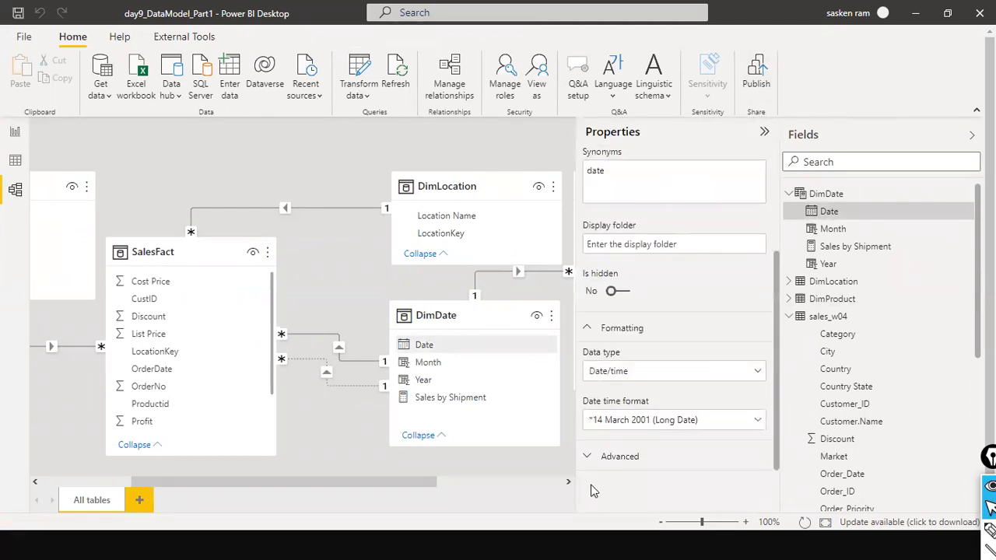
pyautogui.click(391, 294)
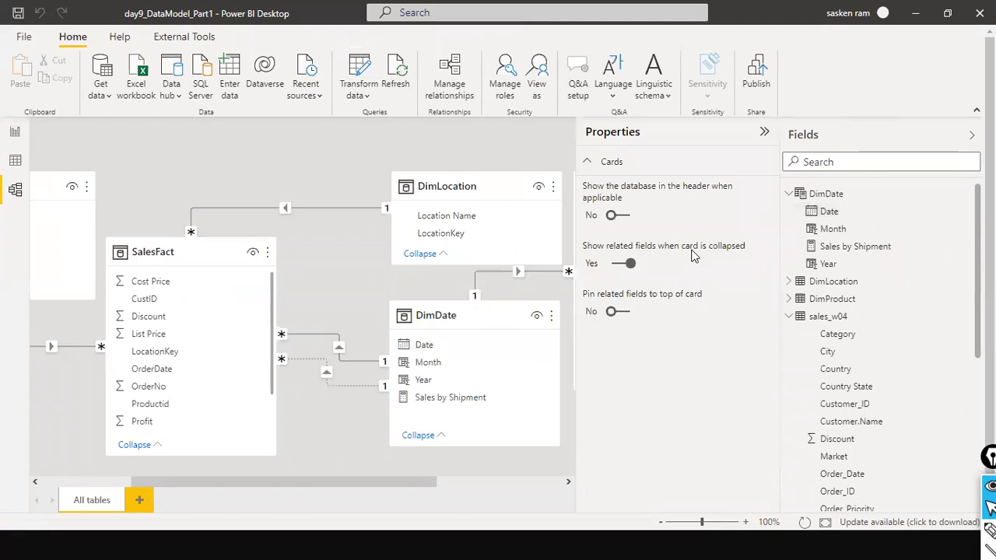
pyautogui.click(763, 131)
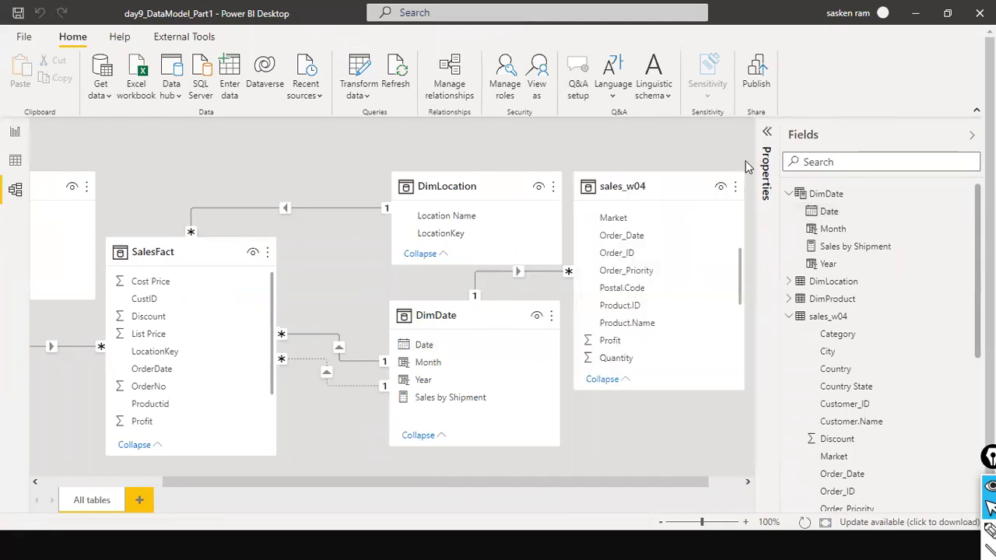
# Examine the data type and date format of sales_w04's Order_Date column in the data model
pyautogui.click(673, 189)
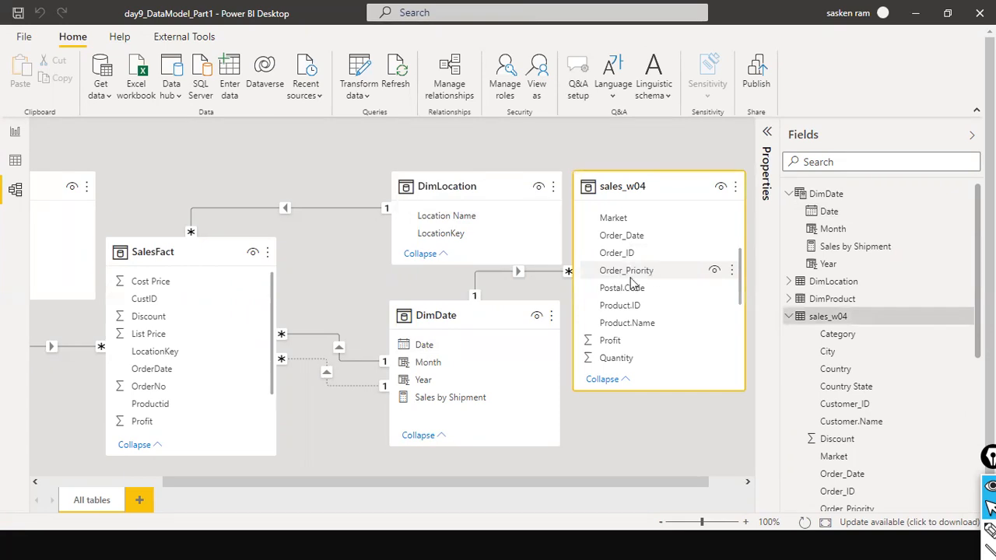
pyautogui.click(638, 237)
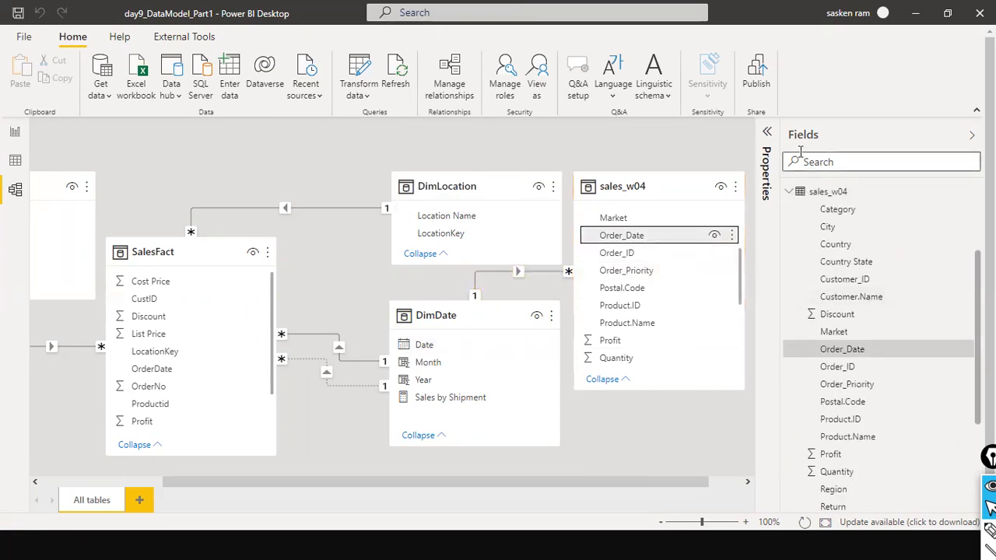
pyautogui.click(767, 148)
pyautogui.scroll(-1, 736, 262)
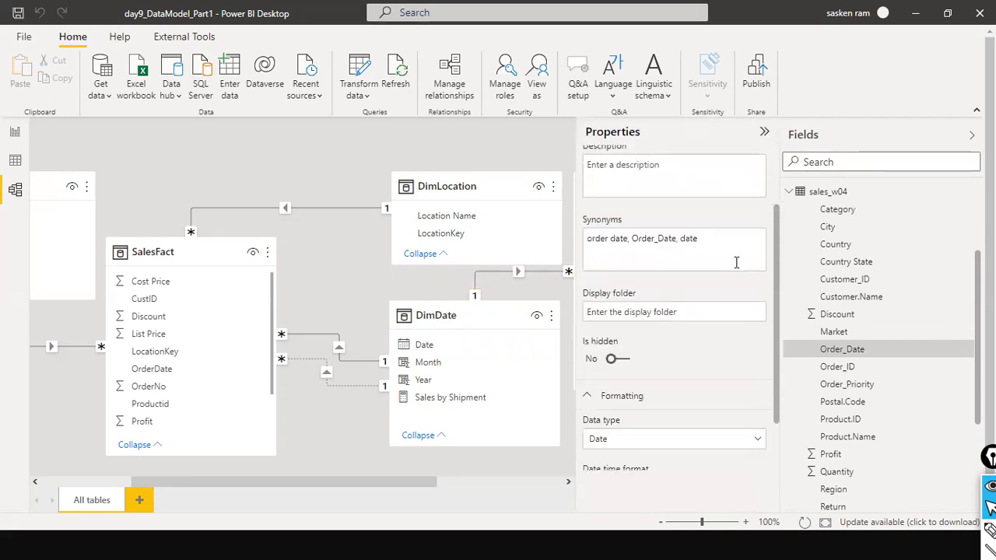
pyautogui.scroll(-1, 735, 262)
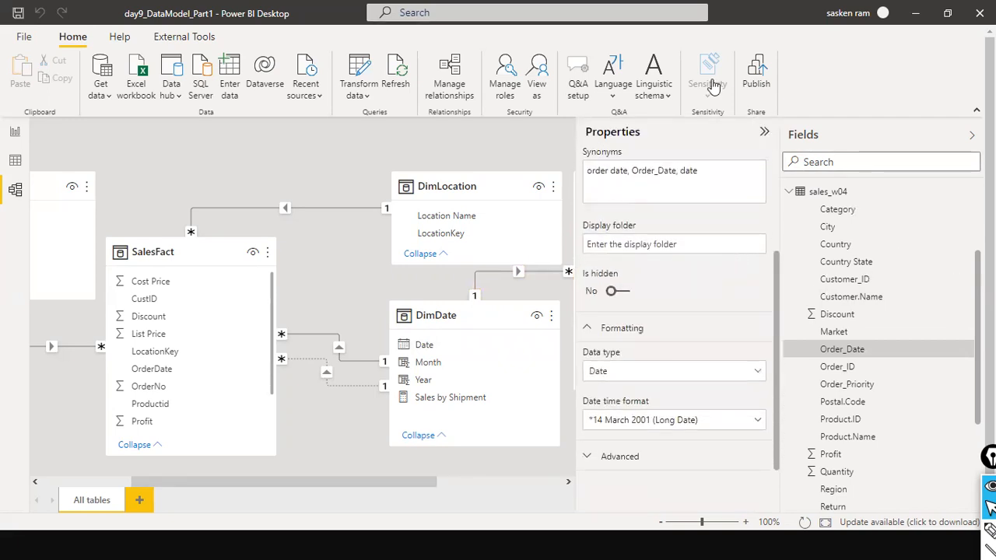
# Return to the report and set the default summarization of DimDate's Year column to Don't summarize
pyautogui.click(15, 131)
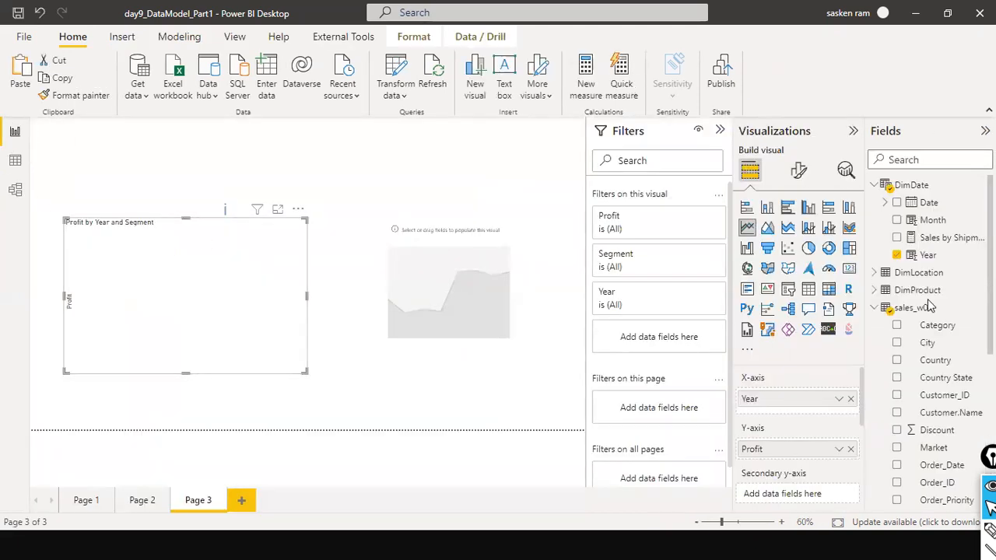
pyautogui.click(916, 255)
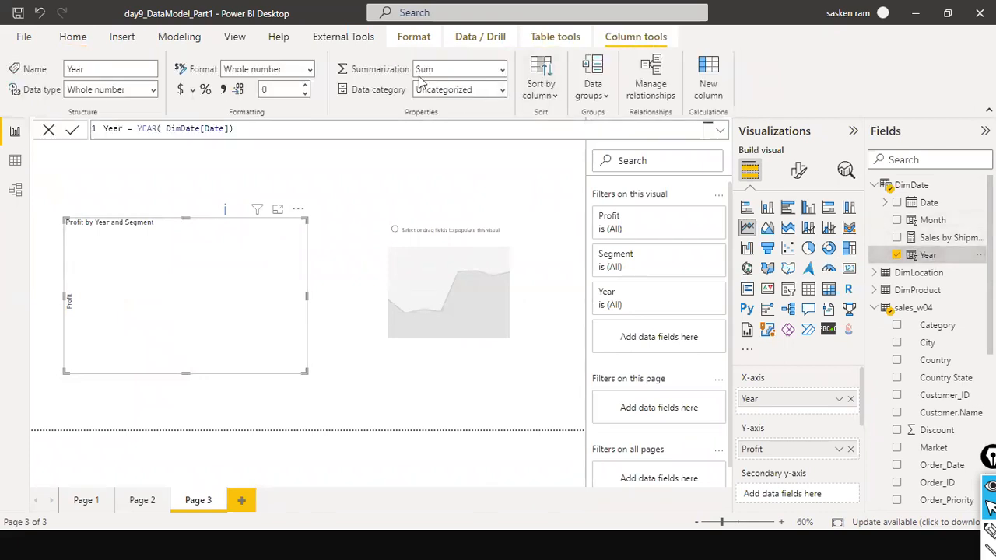
pyautogui.click(503, 70)
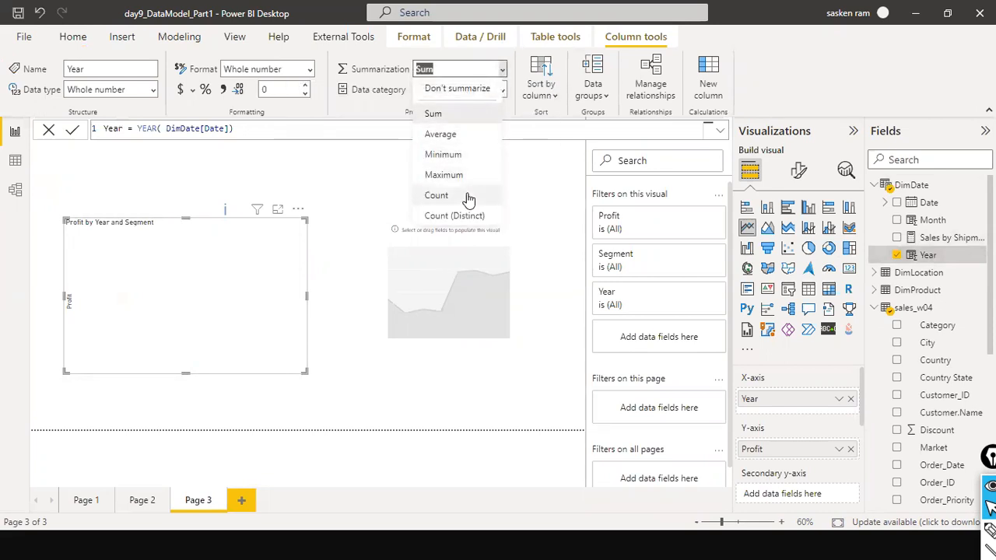
pyautogui.click(474, 89)
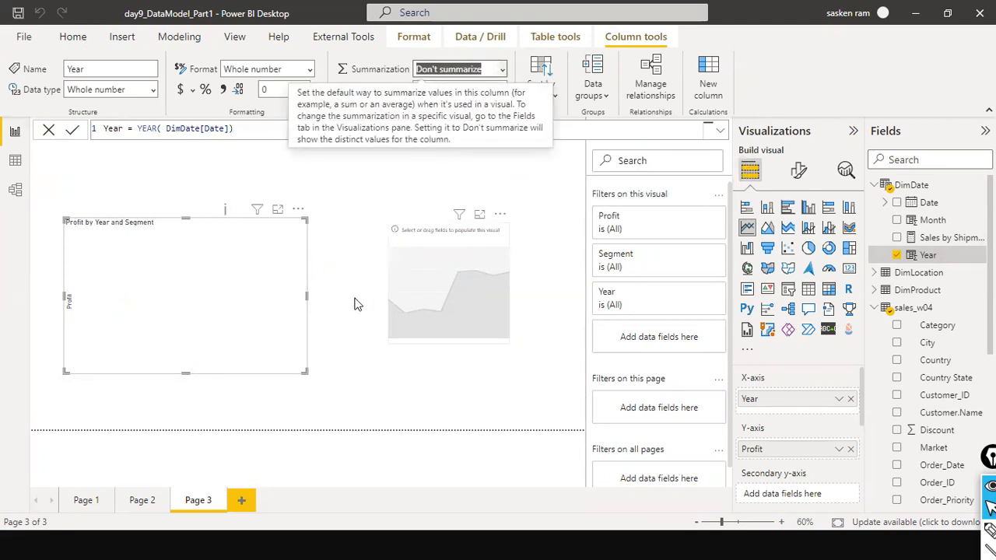
pyautogui.click(839, 399)
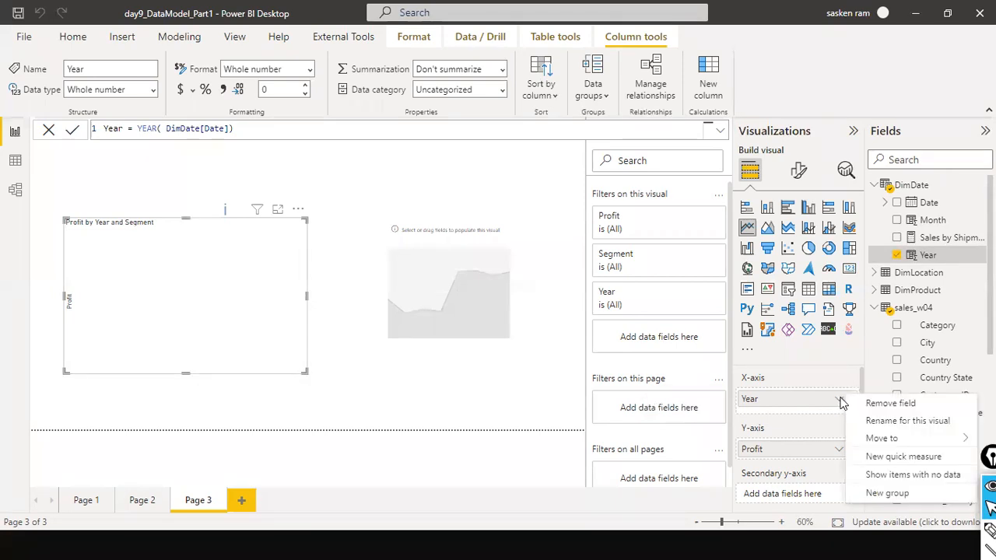
pyautogui.press('Escape')
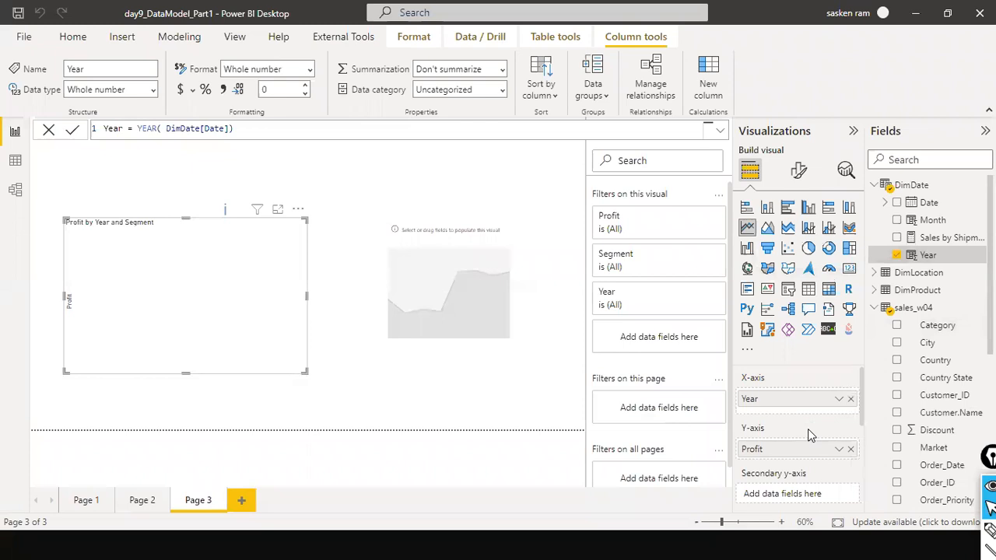
# Replace Year on the line chart's X-axis with the Year level of DimDate's Date Hierarchy, and swap that for its Month level
pyautogui.click(851, 399)
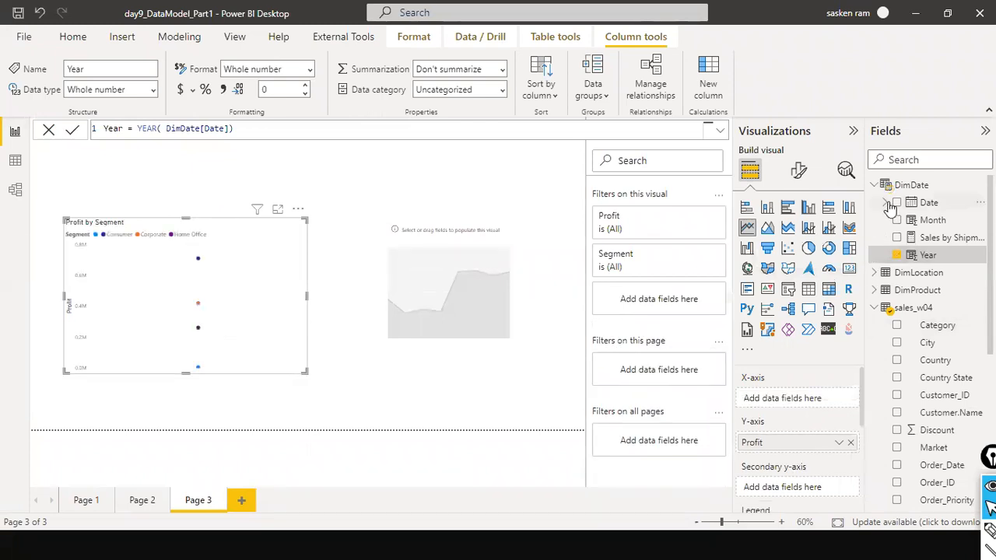
pyautogui.click(891, 203)
pyautogui.click(896, 220)
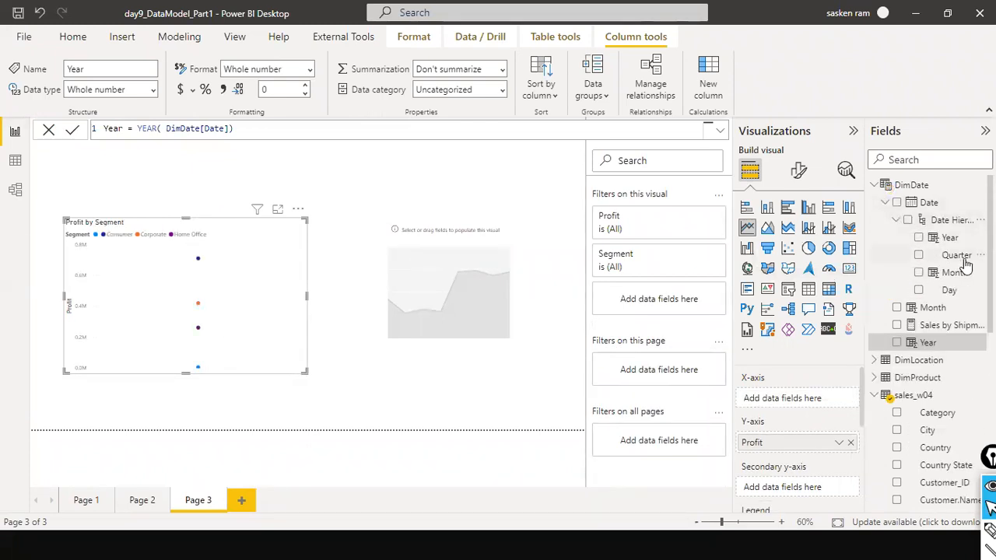
pyautogui.moveTo(950, 239); pyautogui.dragTo(820, 406)
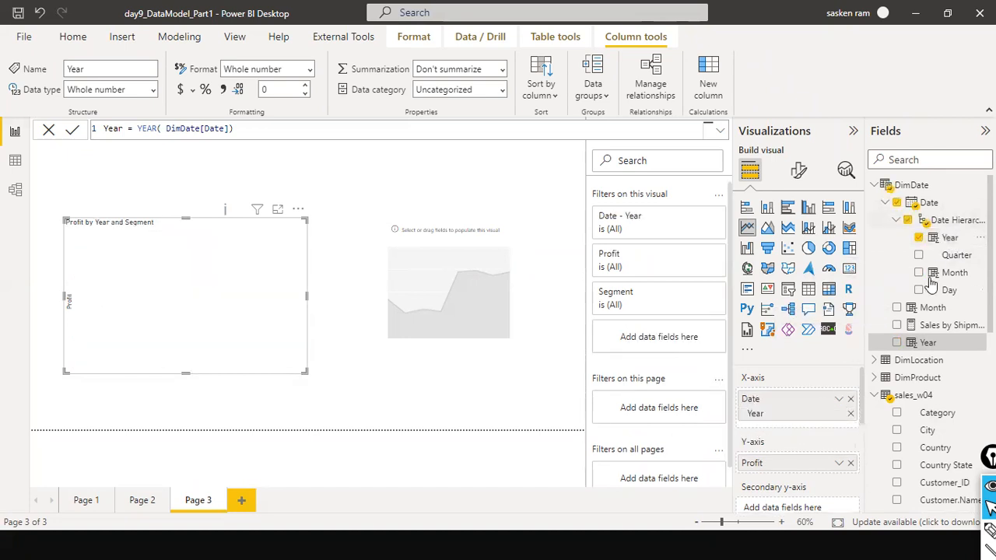
pyautogui.click(850, 413)
pyautogui.moveTo(956, 272); pyautogui.dragTo(802, 401)
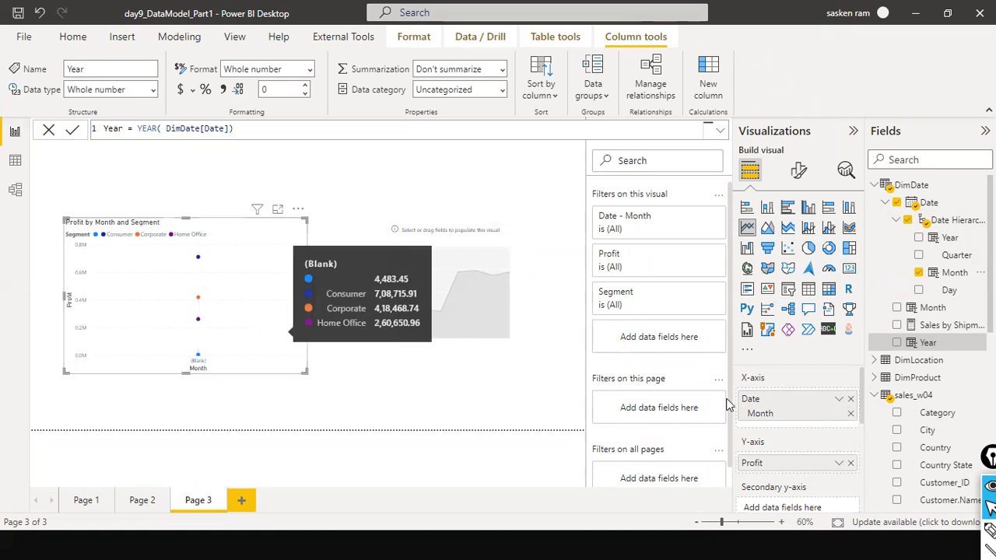
# Replace Profit on the line chart's Y-axis with the Sales field from sales_w04
pyautogui.scroll(-2, 818, 423)
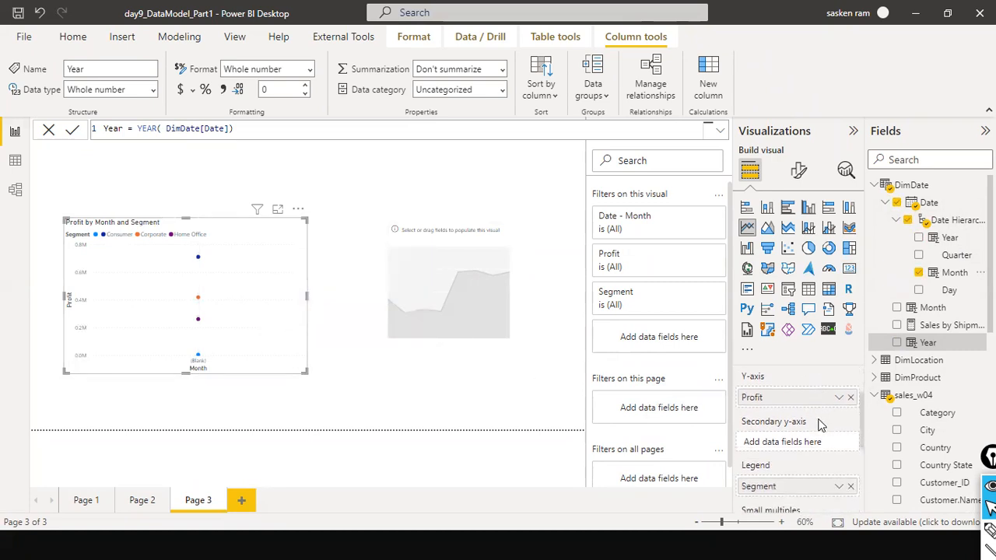
pyautogui.scroll(-2, 818, 424)
pyautogui.scroll(2, 818, 424)
pyautogui.moveTo(852, 399); pyautogui.dragTo(938, 425)
pyautogui.scroll(-5, 938, 404)
pyautogui.moveTo(933, 377); pyautogui.dragTo(794, 399)
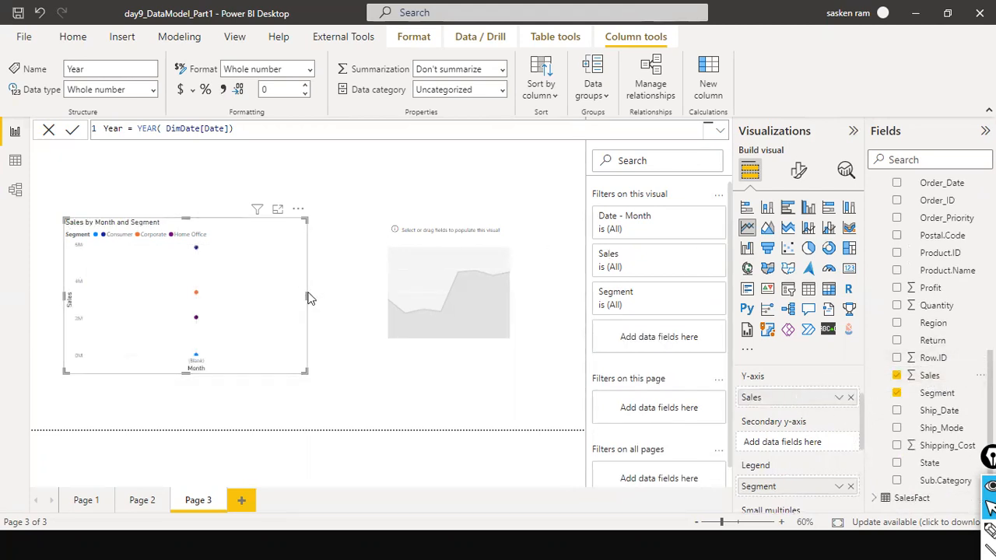
# Shift the Sales by Month and Segment line chart slightly and widen it toward the empty area chart
pyautogui.moveTo(318, 302); pyautogui.dragTo(348, 305)
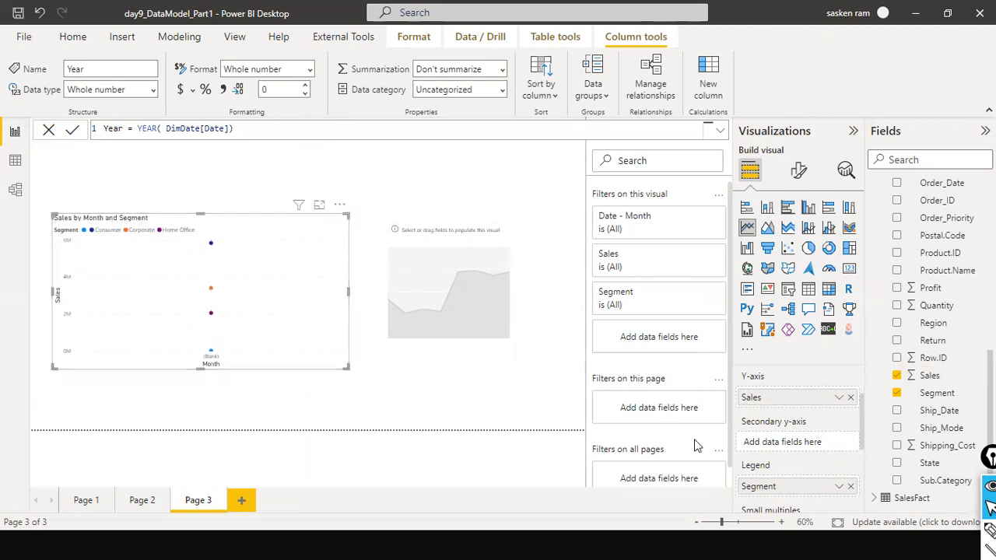
pyautogui.scroll(-3, 826, 443)
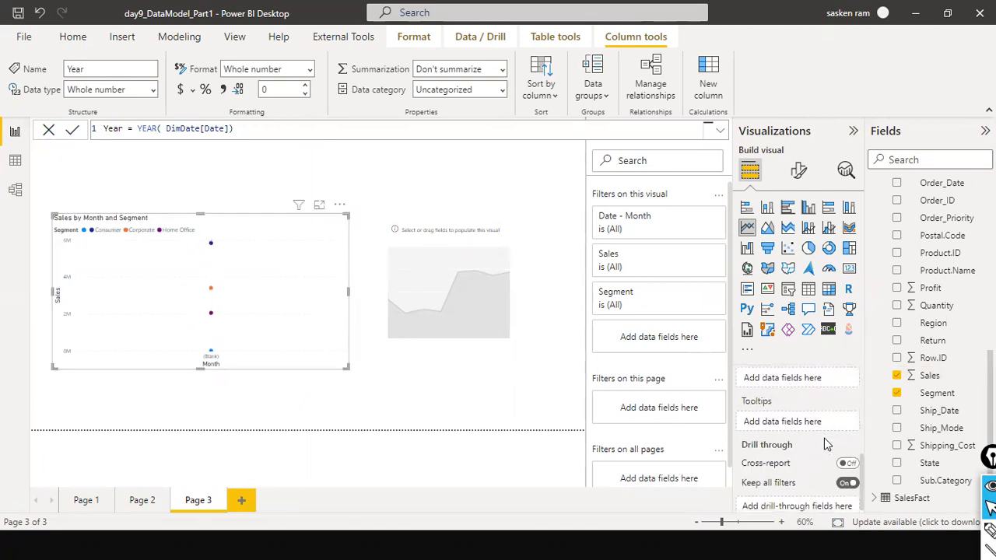
pyautogui.scroll(3, 827, 443)
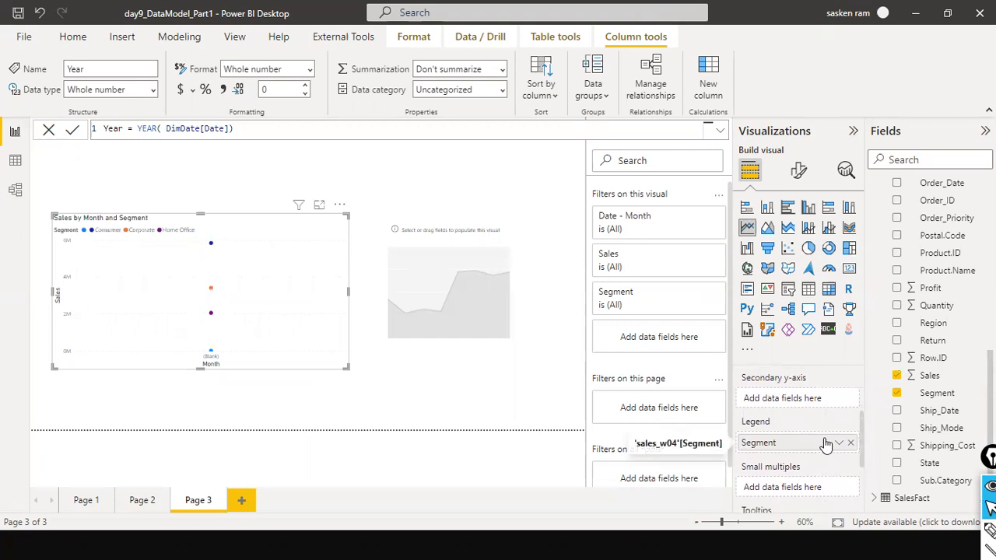
pyautogui.scroll(1, 827, 443)
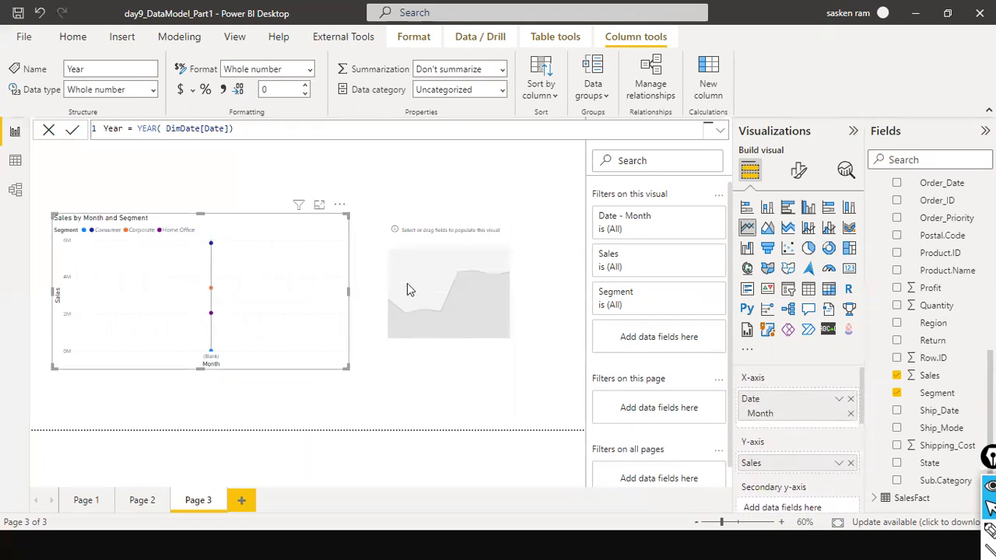
# Remove the empty area chart from Page 3
pyautogui.click(465, 242)
pyautogui.click(500, 214)
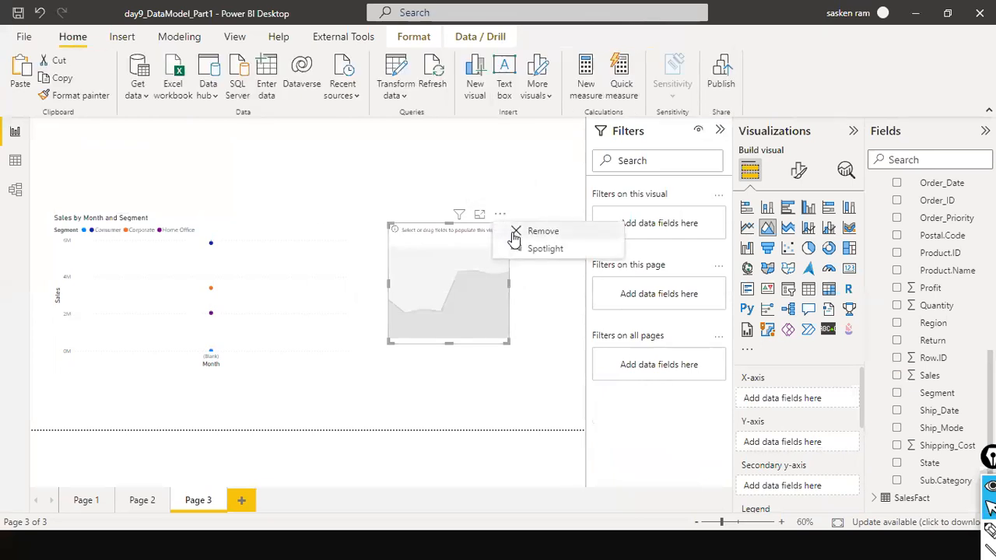
pyautogui.click(514, 231)
# Duplicate the Sales by Month and Segment line chart, place the copy beside the original and convert it to an area chart
pyautogui.click(265, 270)
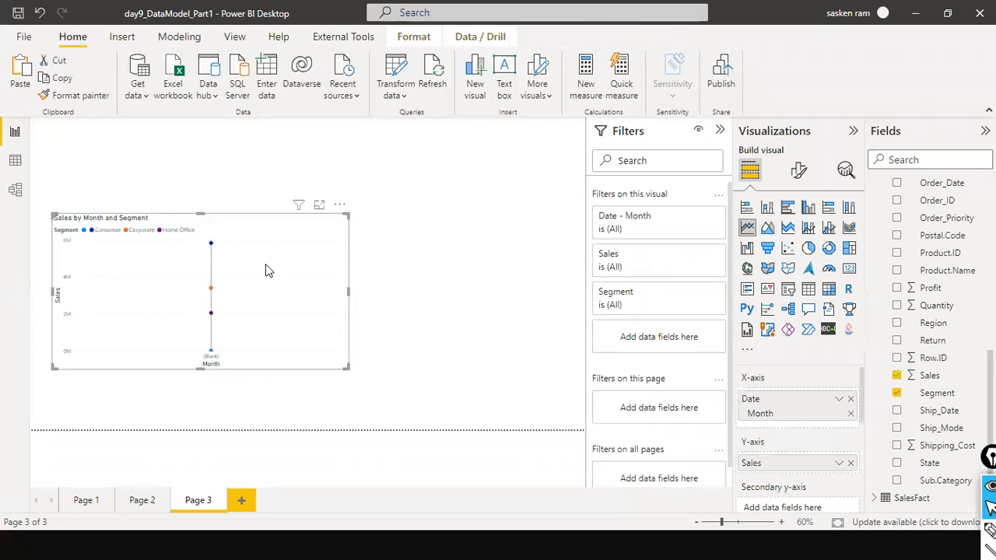
pyautogui.hotkey('ctrl', 'c')
pyautogui.hotkey('ctrl', 'v')
pyautogui.moveTo(525, 285); pyautogui.dragTo(543, 286)
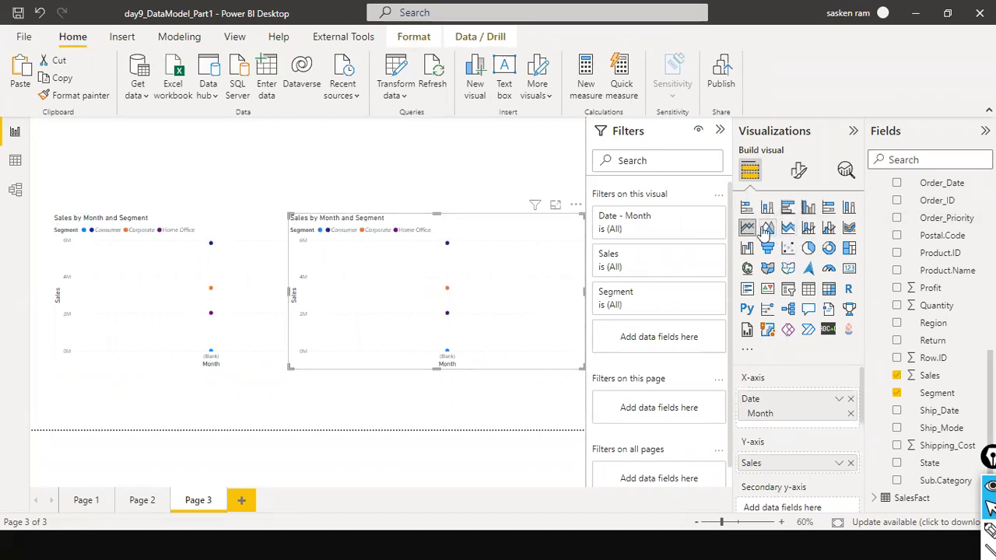
pyautogui.click(767, 227)
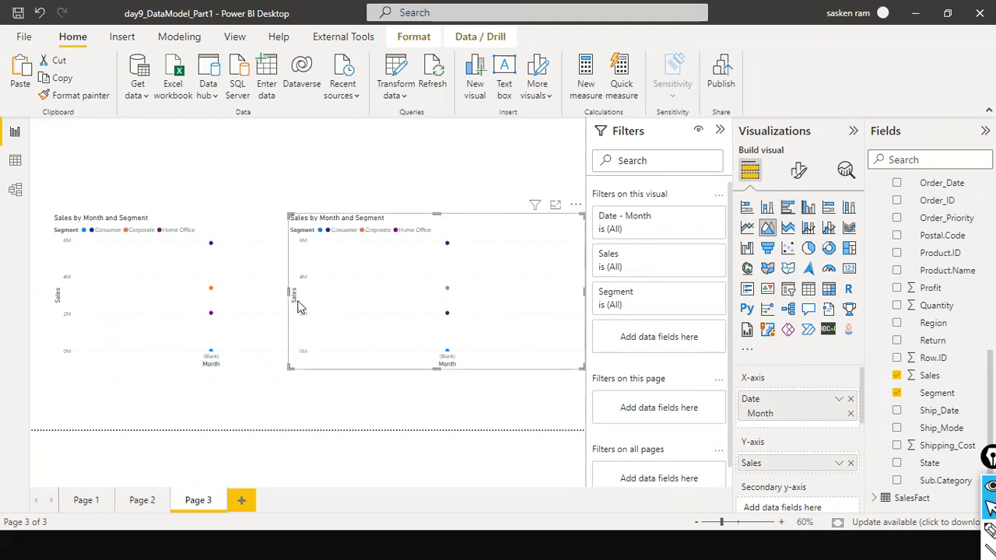
# Narrow the area chart and the line chart so the two stand apart side by side
pyautogui.moveTo(287, 293); pyautogui.dragTo(414, 303)
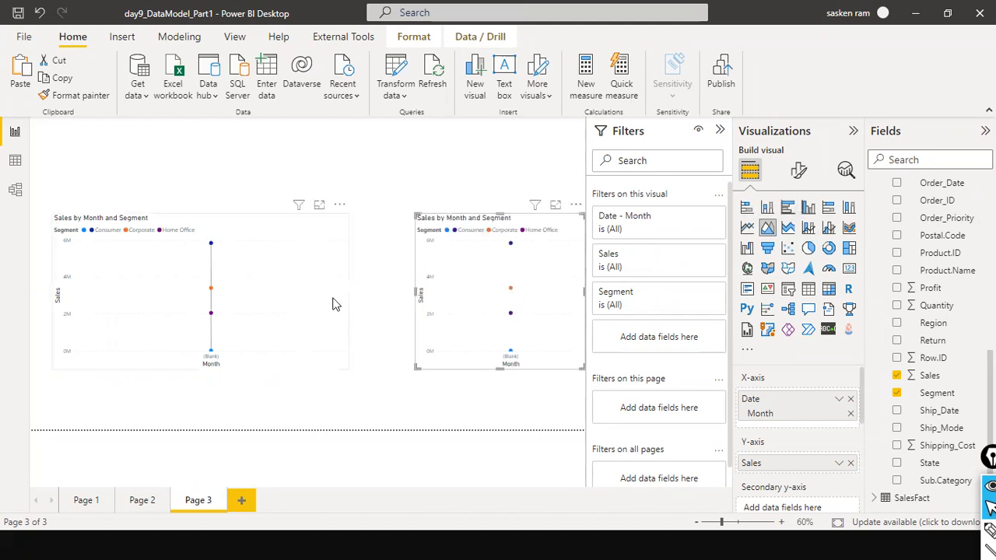
pyautogui.click(348, 286)
pyautogui.moveTo(348, 286); pyautogui.dragTo(322, 284)
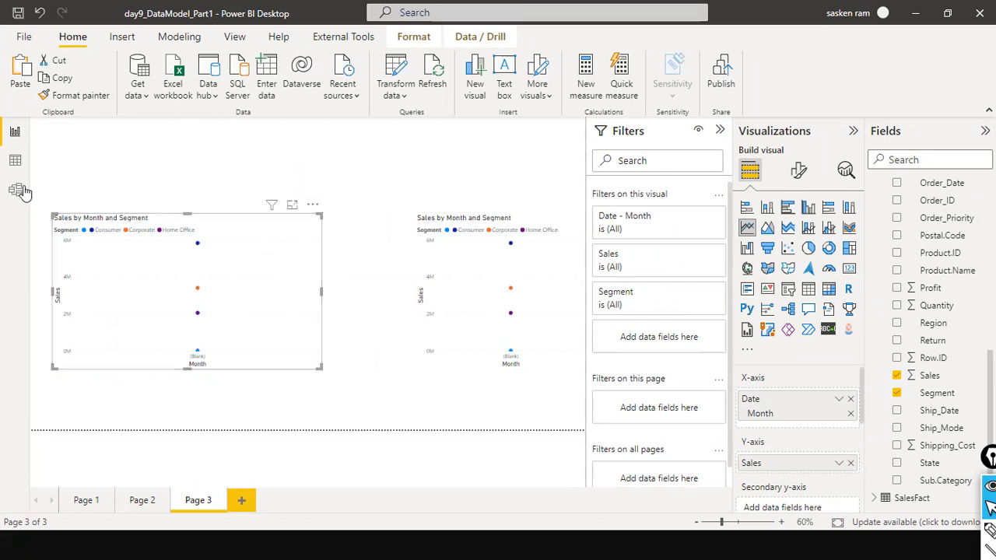
# Review the DimDate table and the model relationships, and examine SalesFact's order dates in Power Query Editor
pyautogui.click(15, 159)
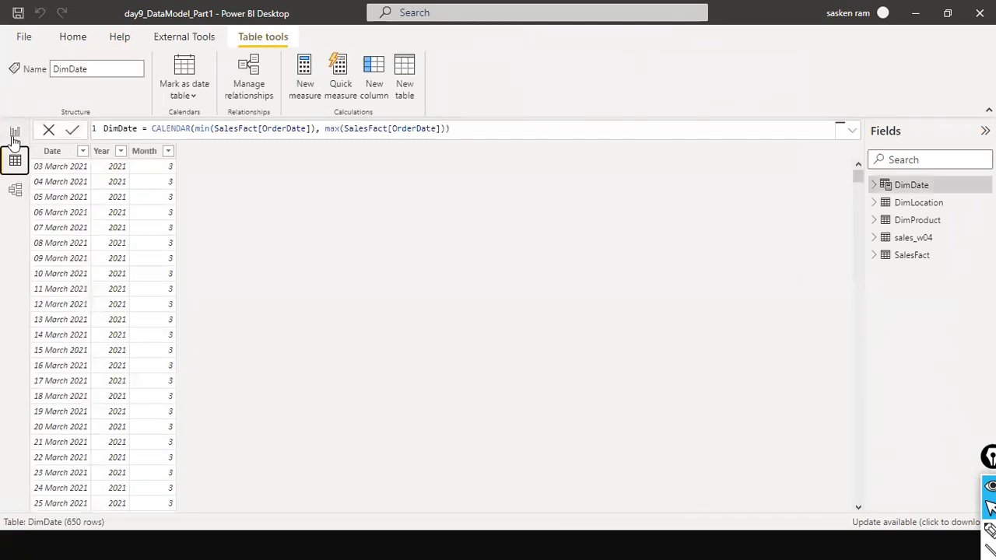
pyautogui.click(15, 189)
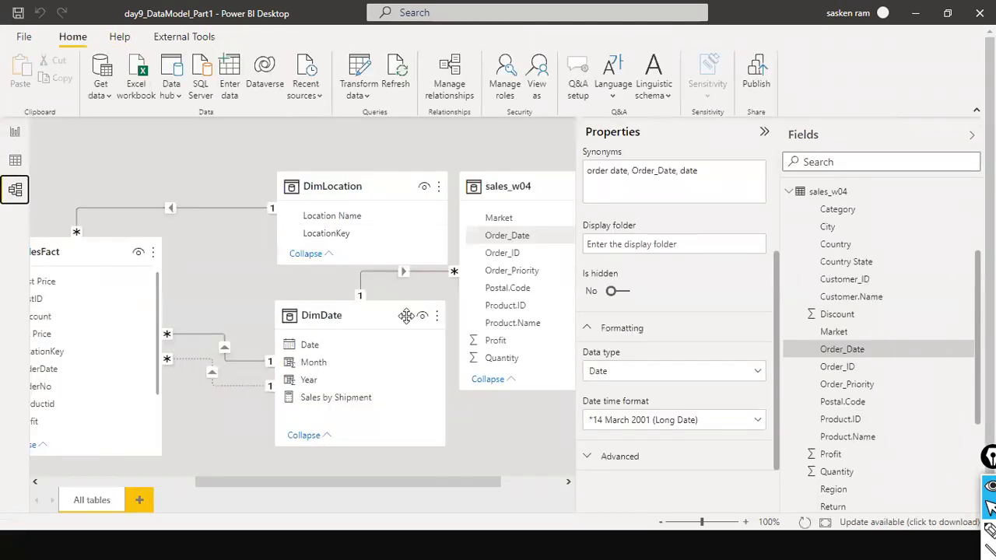
pyautogui.click(370, 98)
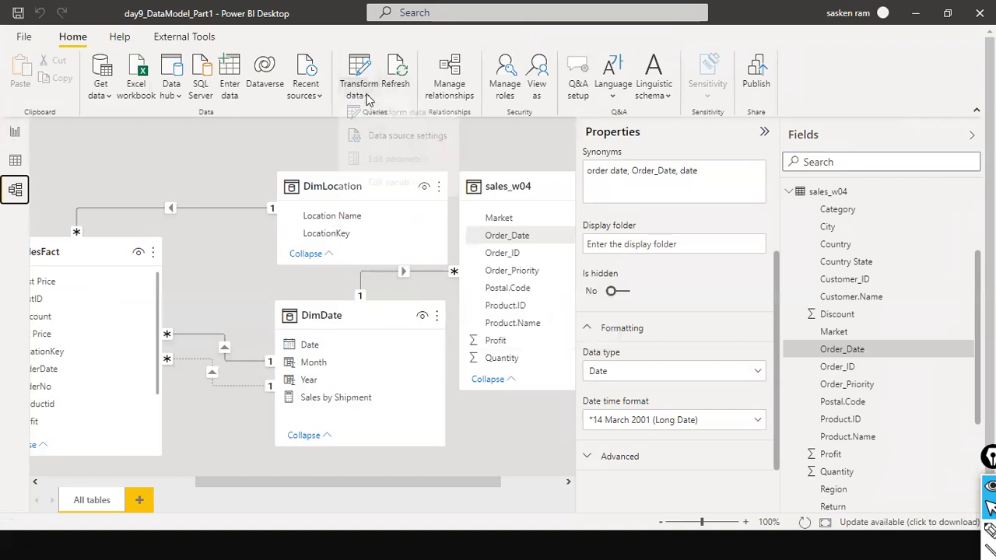
pyautogui.click(380, 120)
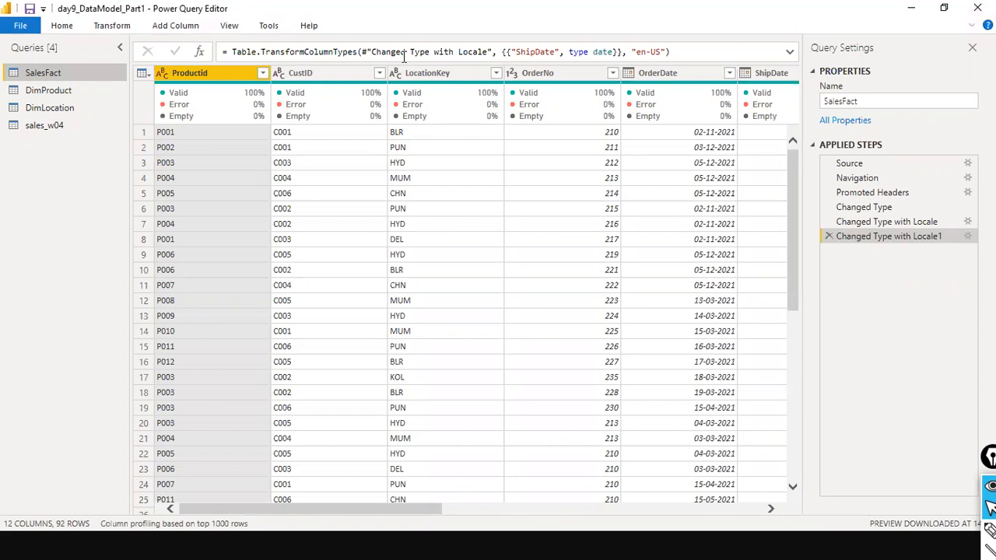
pyautogui.scroll(-8, 612, 272)
pyautogui.scroll(15, 643, 291)
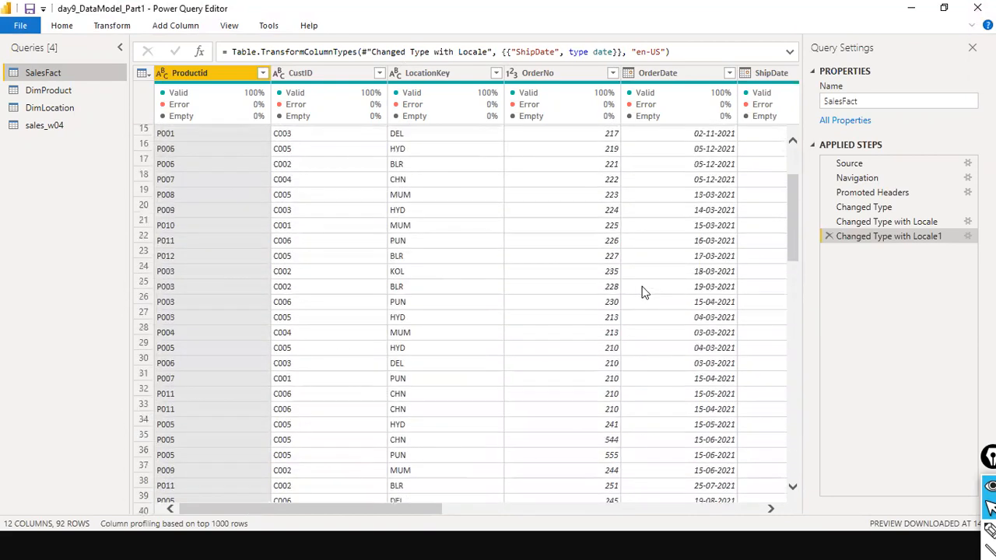
# Check the data type options for SalesFact's OrderDate without changing the type, and close and apply the queries
pyautogui.click(630, 73)
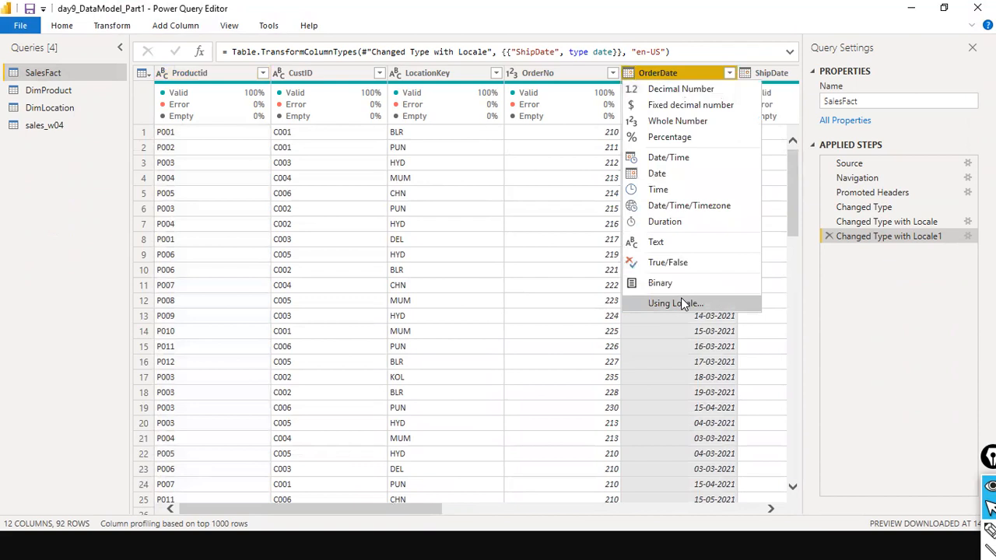
pyautogui.click(626, 69)
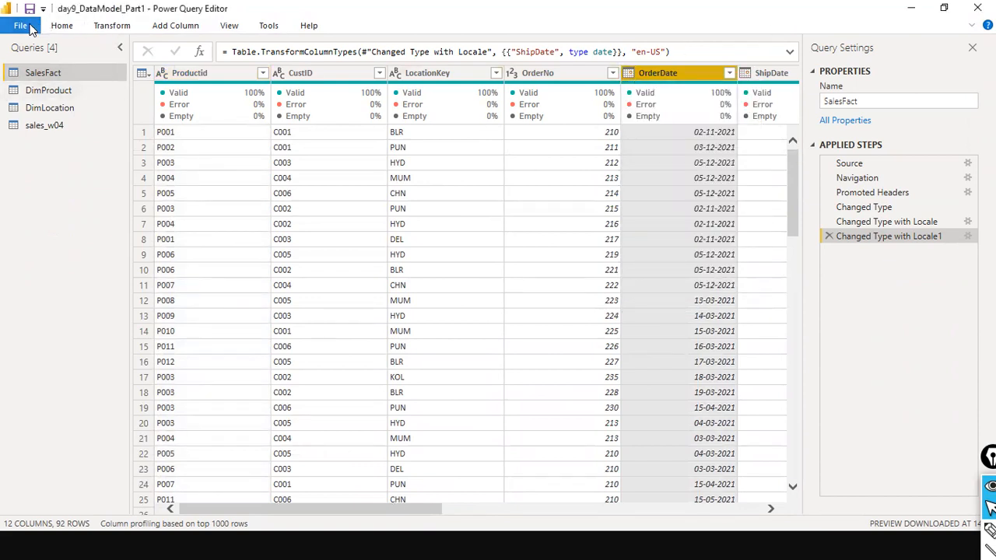
pyautogui.click(21, 25)
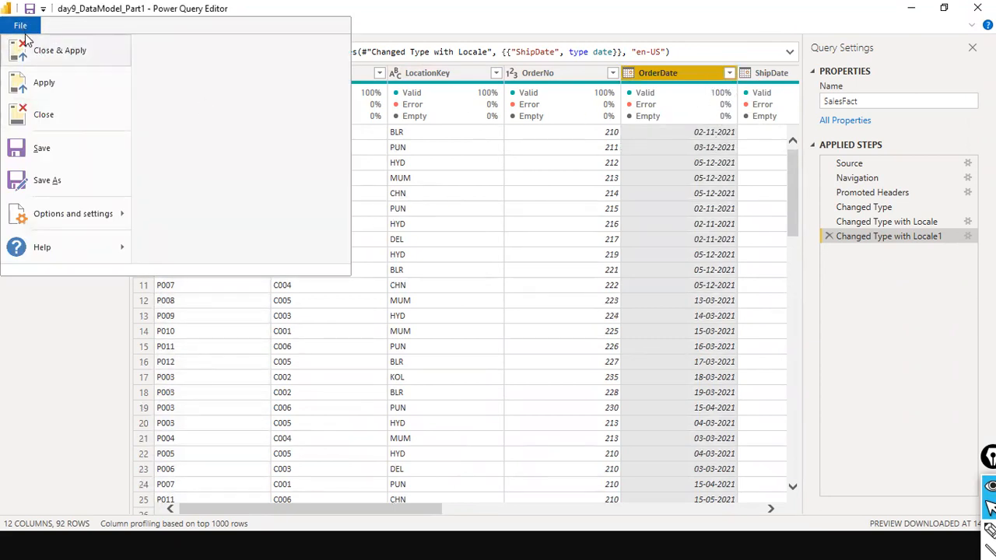
pyautogui.click(322, 37)
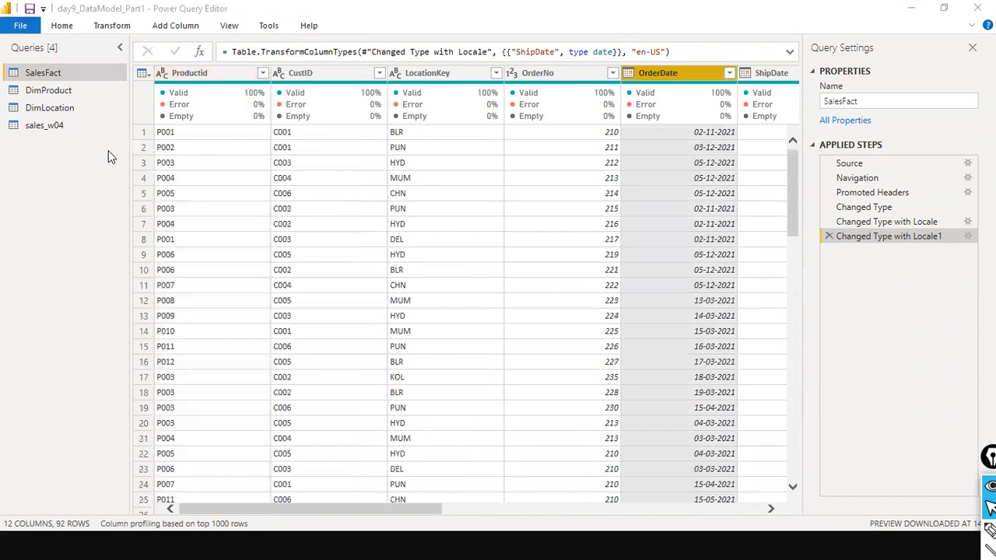
pyautogui.click(21, 25)
pyautogui.click(46, 50)
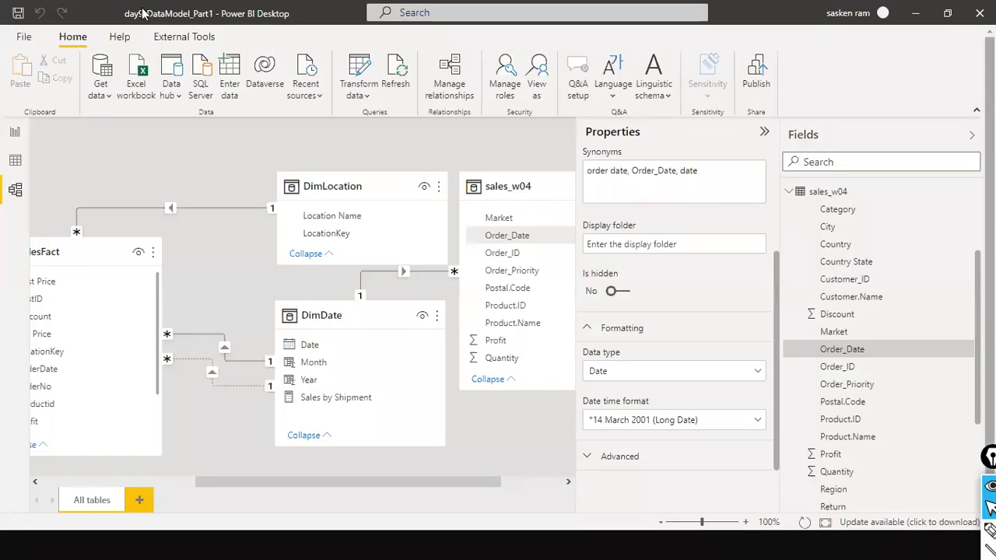
# In the DimDate formula, replace the max argument of CALENDAR with sales_w04[Order_Date]
pyautogui.click(10, 162)
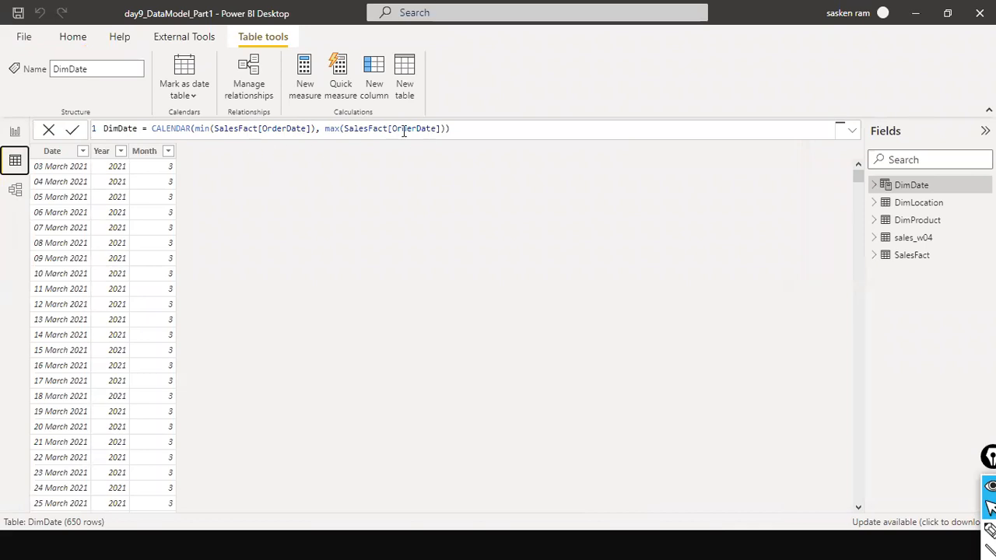
pyautogui.click(373, 130)
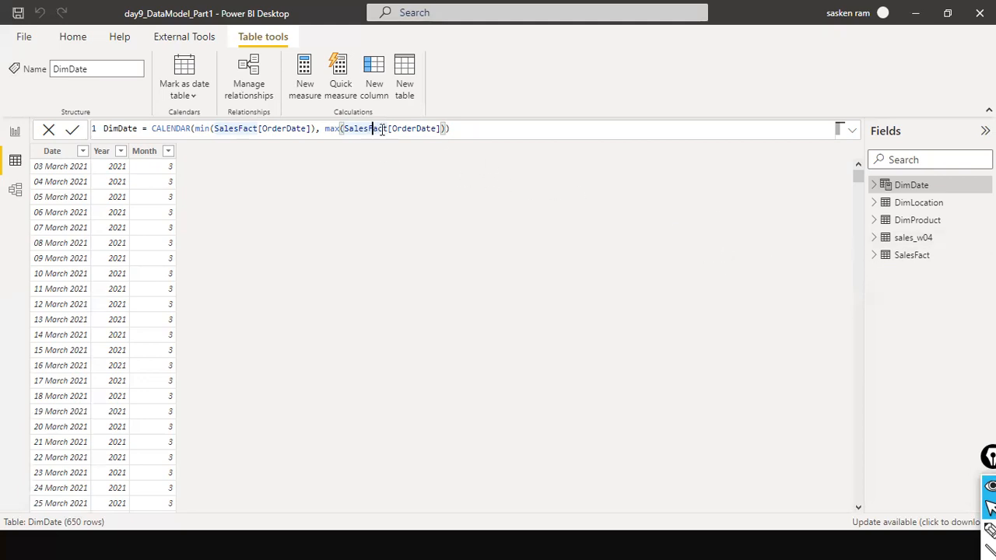
pyautogui.click(873, 239)
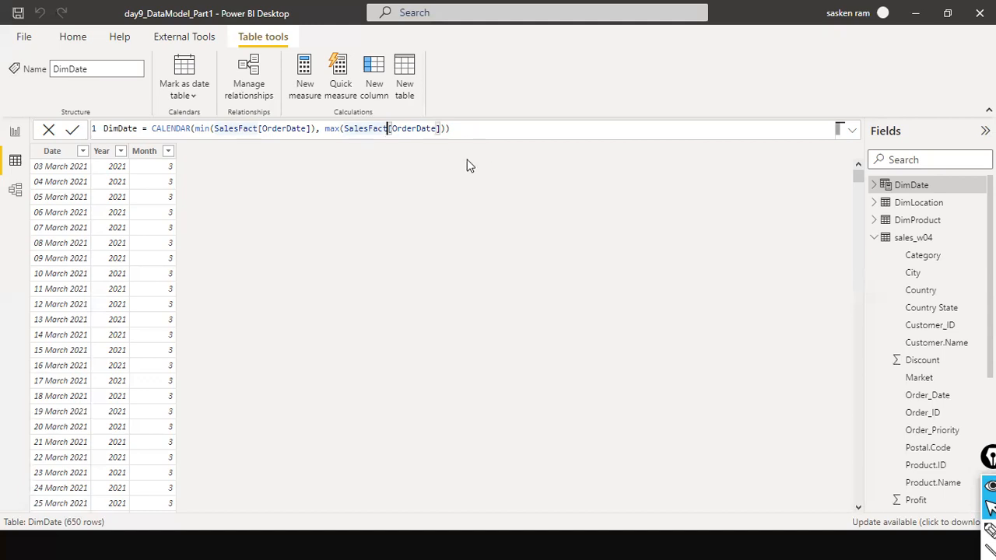
pyautogui.hotkey('ctrl', 'shift', 'Left')
pyautogui.write('sales')
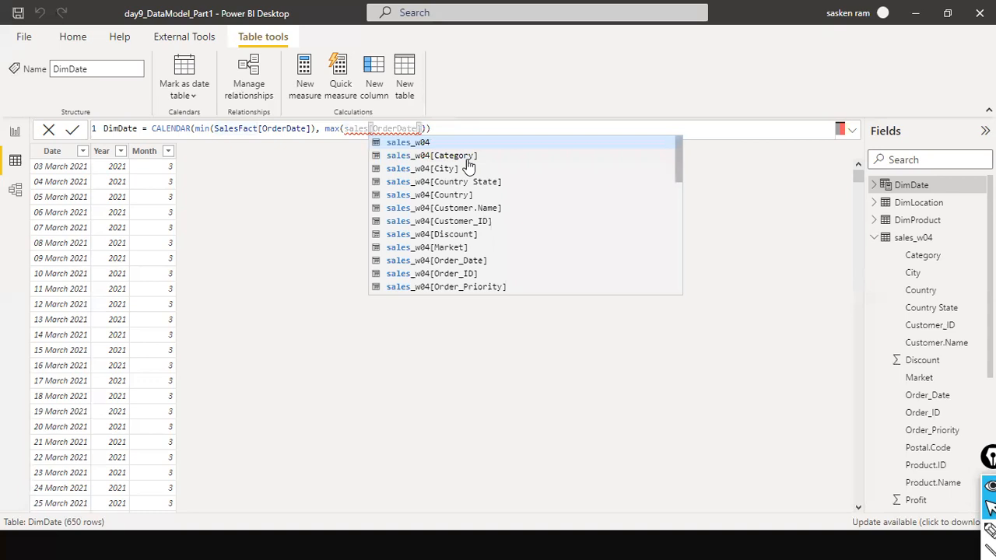
pyautogui.press('Down')
pyautogui.press('Down')
pyautogui.press('Down')
pyautogui.press('Down')
pyautogui.press('Down')
pyautogui.press('Down')
pyautogui.press('Down')
pyautogui.press('Down')
pyautogui.press('Down')
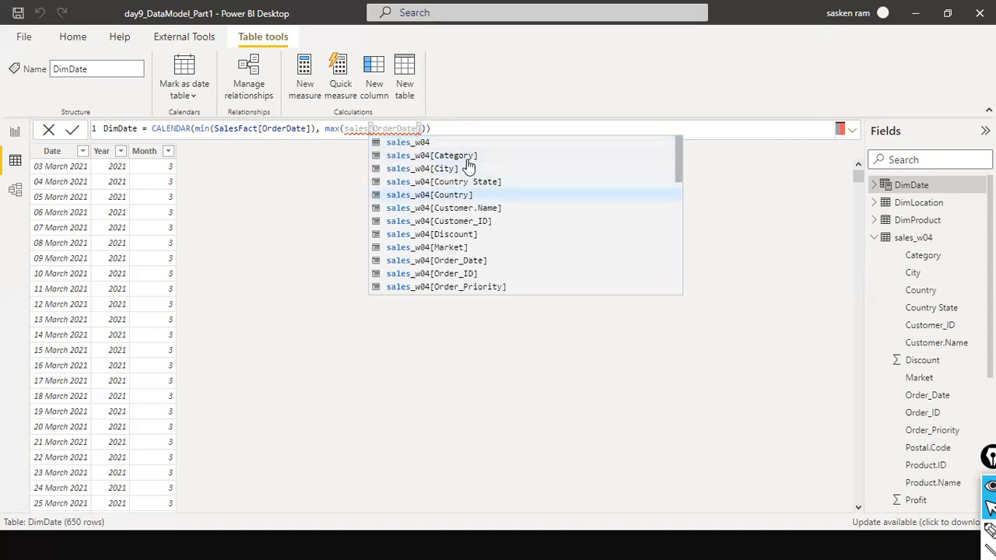
pyautogui.press('Tab')
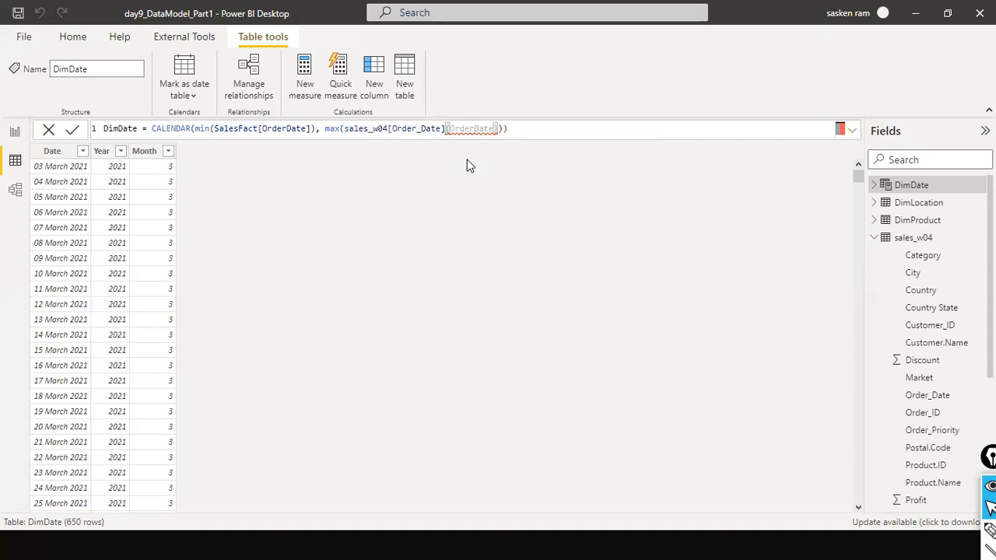
pyautogui.press('Delete')
pyautogui.press('Delete')
pyautogui.press('Delete')
pyautogui.press('Delete')
pyautogui.press('Delete')
pyautogui.press('Delete')
pyautogui.press('Delete')
pyautogui.press('Delete')
pyautogui.press('Delete')
pyautogui.press('Delete')
pyautogui.press('Delete')
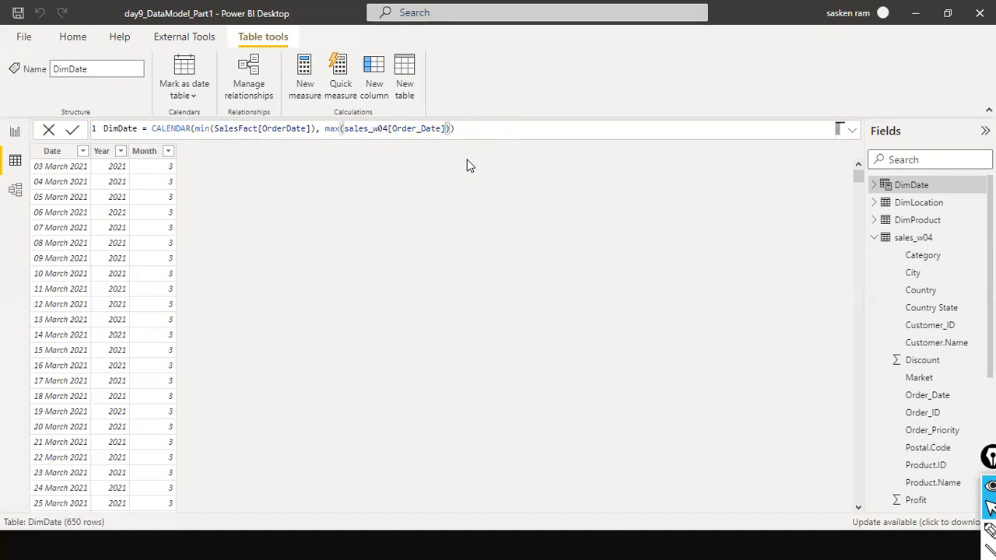
# Replace the min argument in the DimDate formula with sales_w04[Order_Date] and commit the formula
pyautogui.press('Left')
pyautogui.press('Left')
pyautogui.press('Left')
pyautogui.hotkey('shift', 'Left')
pyautogui.hotkey('shift', 'Left')
pyautogui.hotkey('shift', 'Left')
pyautogui.hotkey('shift', 'Left')
pyautogui.hotkey('shift', 'Left')
pyautogui.hotkey('shift', 'Left')
pyautogui.hotkey('shift', 'Left')
pyautogui.hotkey('shift', 'Left')
pyautogui.hotkey('shift', 'Left')
pyautogui.hotkey('shift', 'Left')
pyautogui.hotkey('shift', 'Left')
pyautogui.hotkey('shift', 'Left')
pyautogui.hotkey('shift', 'Left')
pyautogui.hotkey('shift', 'Left')
pyautogui.hotkey('shift', 'Left')
pyautogui.hotkey('shift', 'Left')
pyautogui.hotkey('shift', 'Left')
pyautogui.hotkey('shift', 'Left')
pyautogui.hotkey('shift', 'Left')
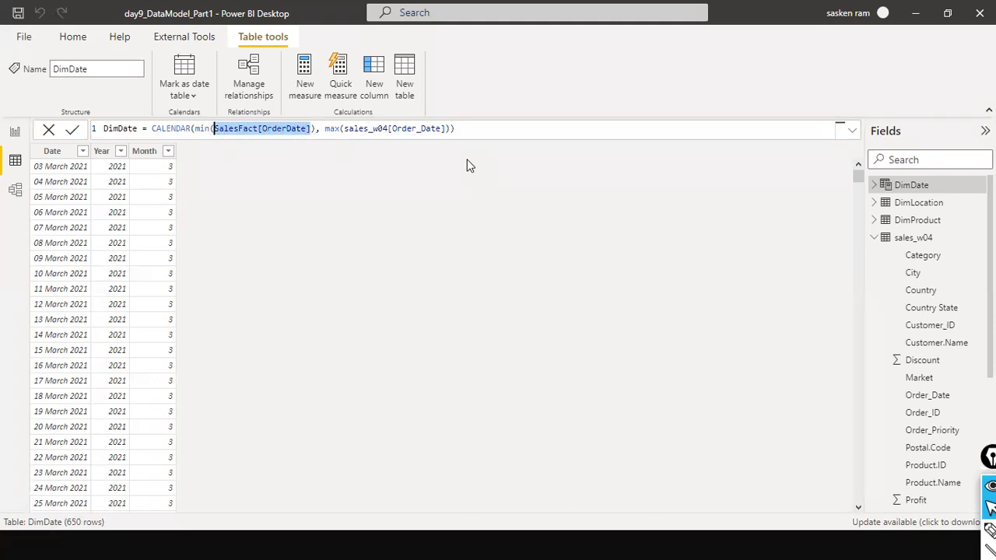
pyautogui.press('BackSpace')
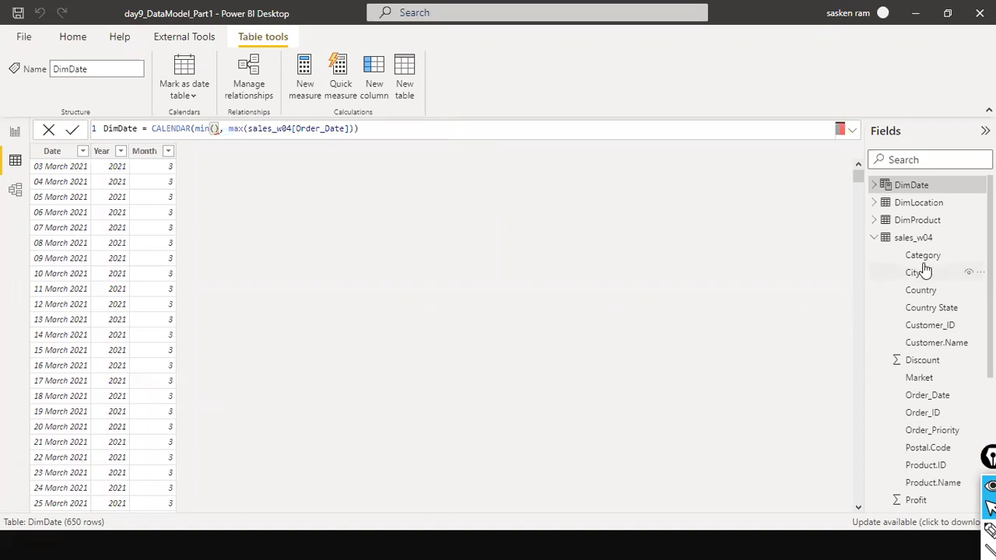
pyautogui.scroll(-3, 918, 304)
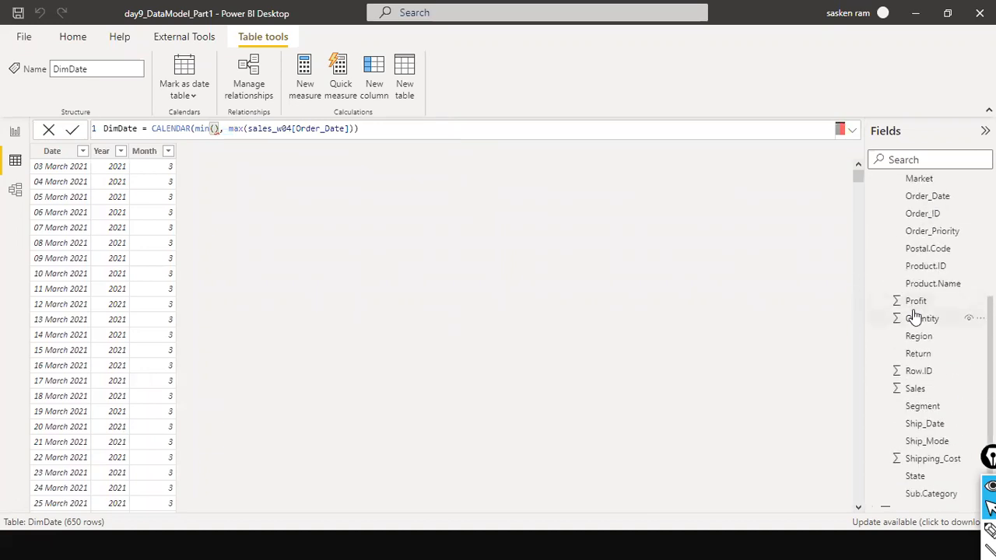
pyautogui.scroll(3, 925, 319)
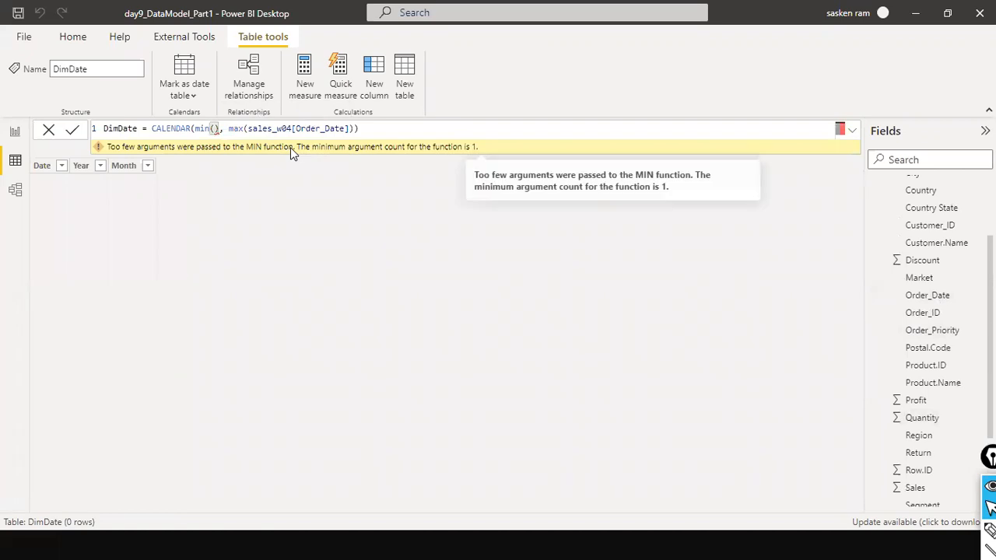
pyautogui.write('order')
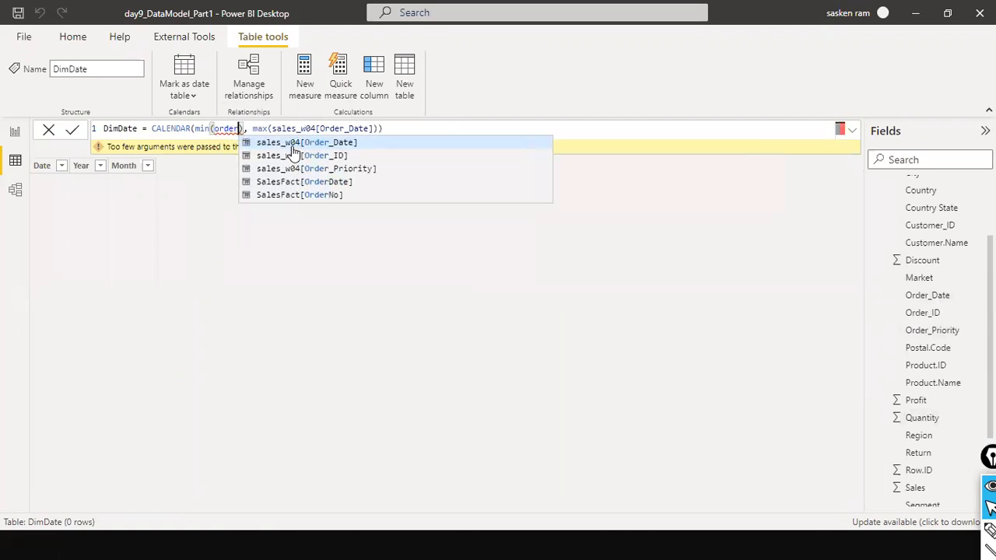
pyautogui.press('Tab')
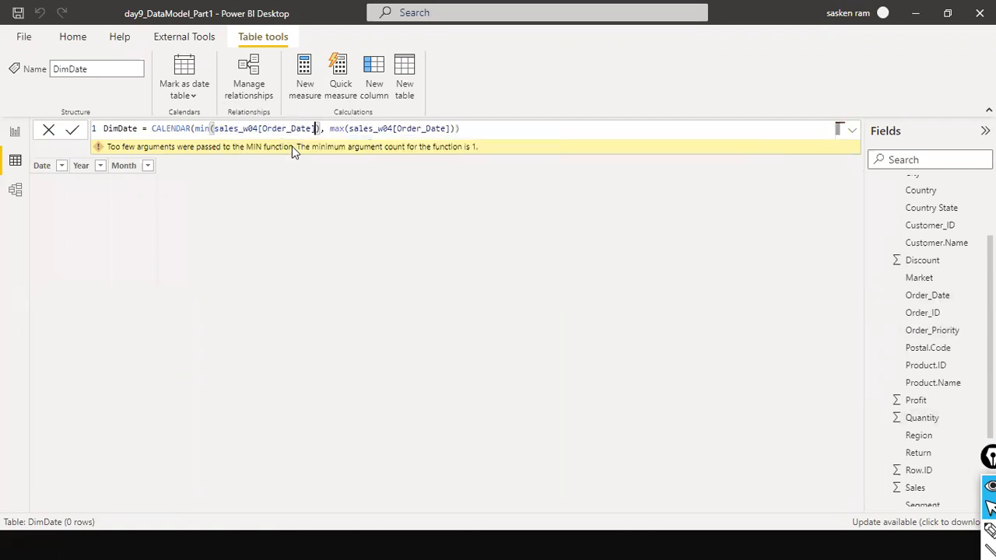
pyautogui.press('End')
pyautogui.press('Return')
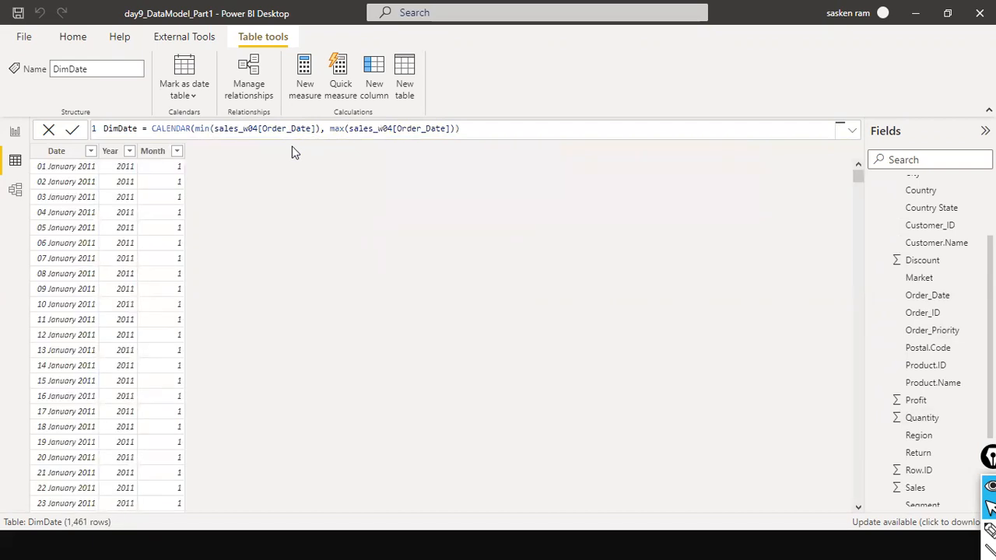
# In the Page 3 line chart, replace Date on the X-axis with the Month column from DimDate
pyautogui.click(15, 130)
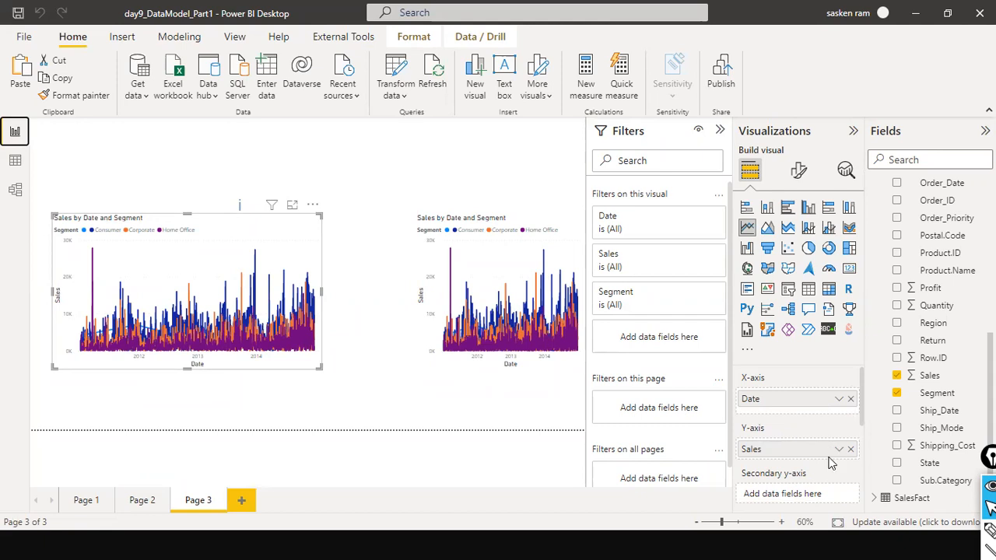
pyautogui.scroll(-3, 809, 467)
pyautogui.scroll(2, 809, 471)
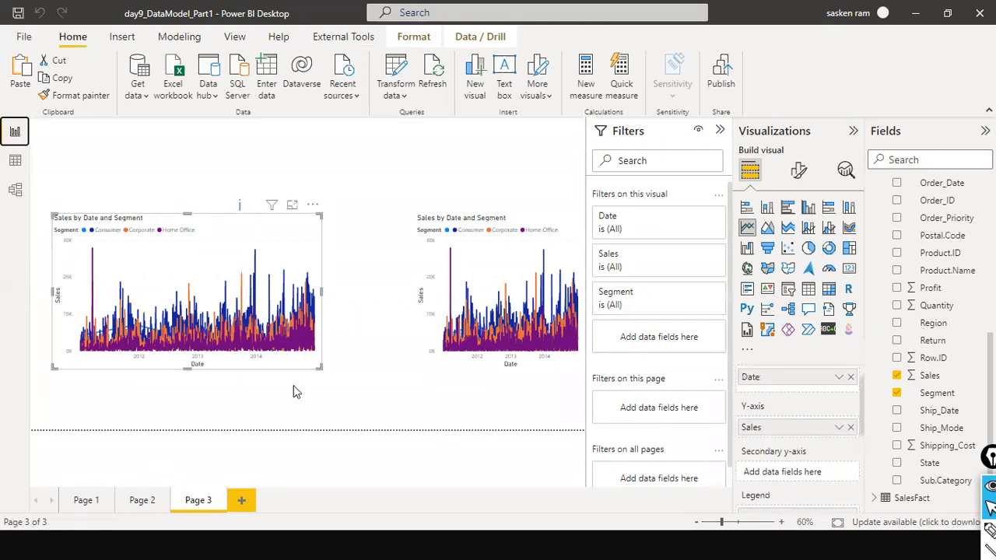
pyautogui.scroll(5, 934, 350)
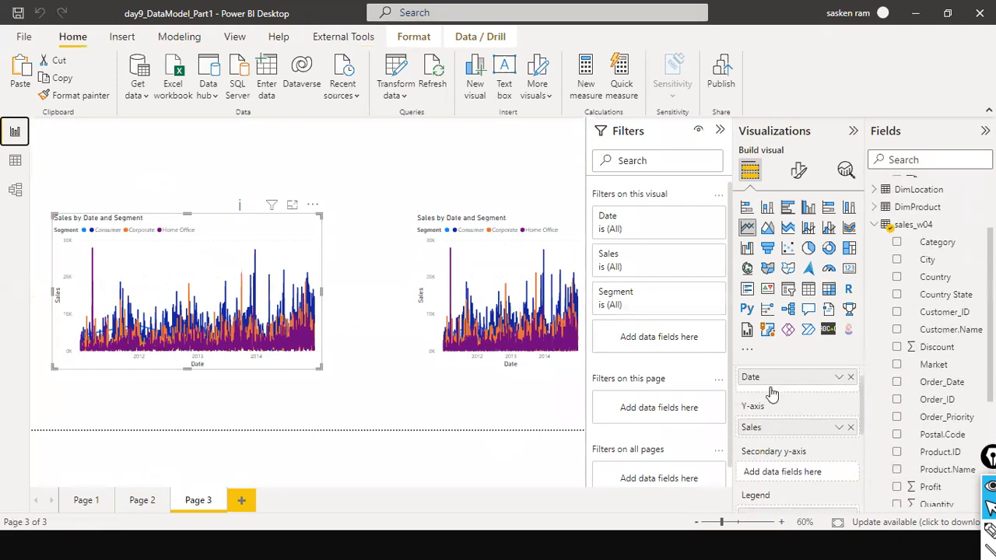
pyautogui.scroll(1, 809, 420)
pyautogui.click(850, 399)
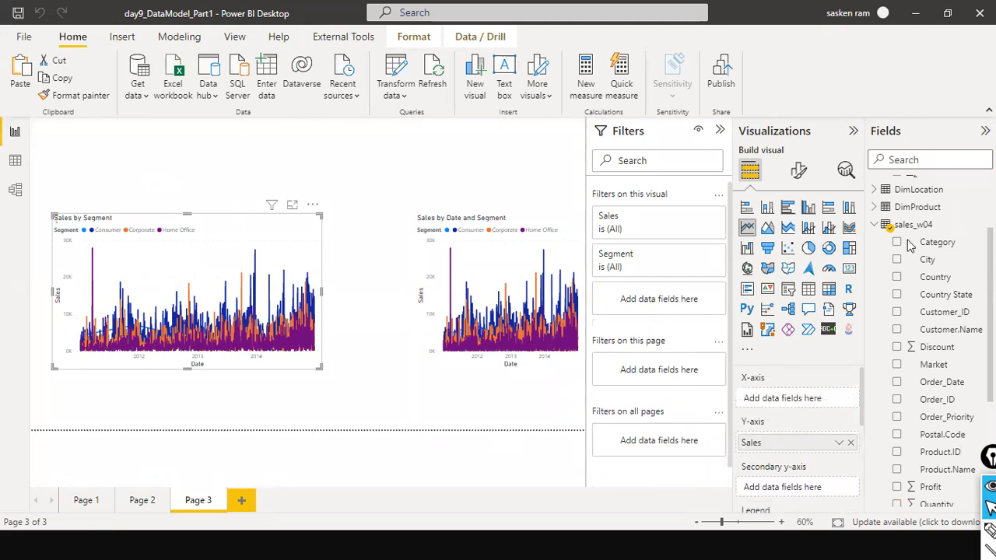
pyautogui.scroll(3, 875, 216)
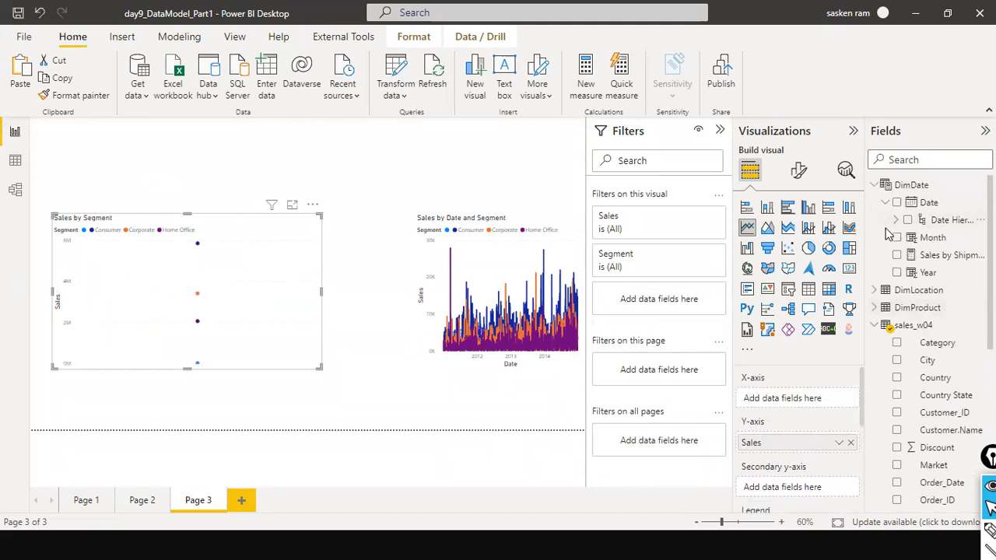
pyautogui.moveTo(933, 241); pyautogui.dragTo(789, 398)
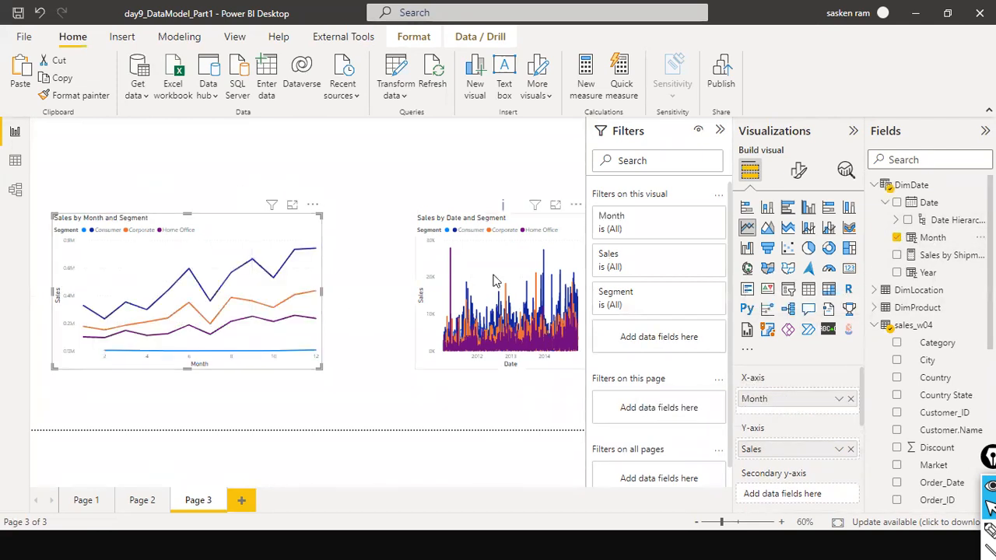
# In the area chart, replace Date on the X-axis with DimDate's Month column
pyautogui.click(548, 231)
pyautogui.click(850, 398)
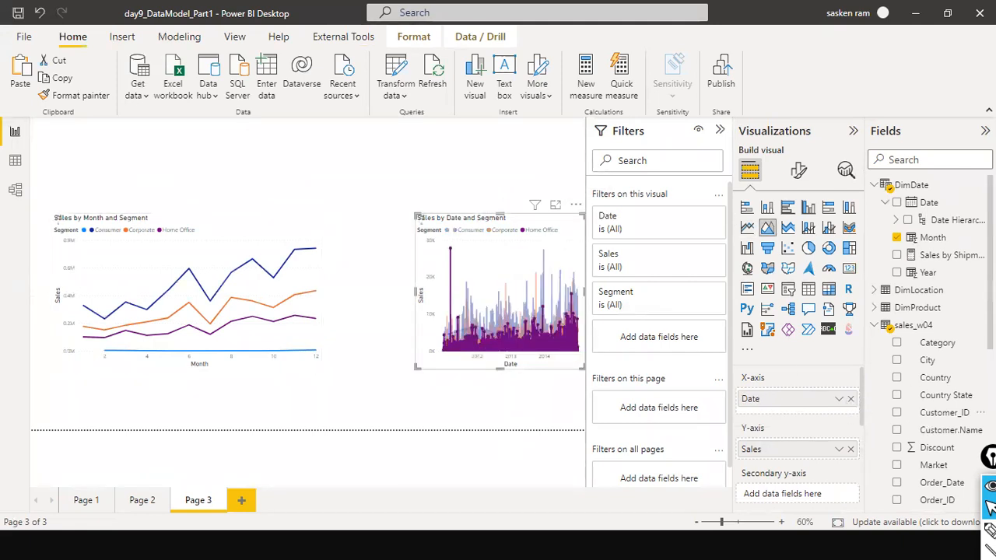
pyautogui.moveTo(932, 238); pyautogui.dragTo(781, 400)
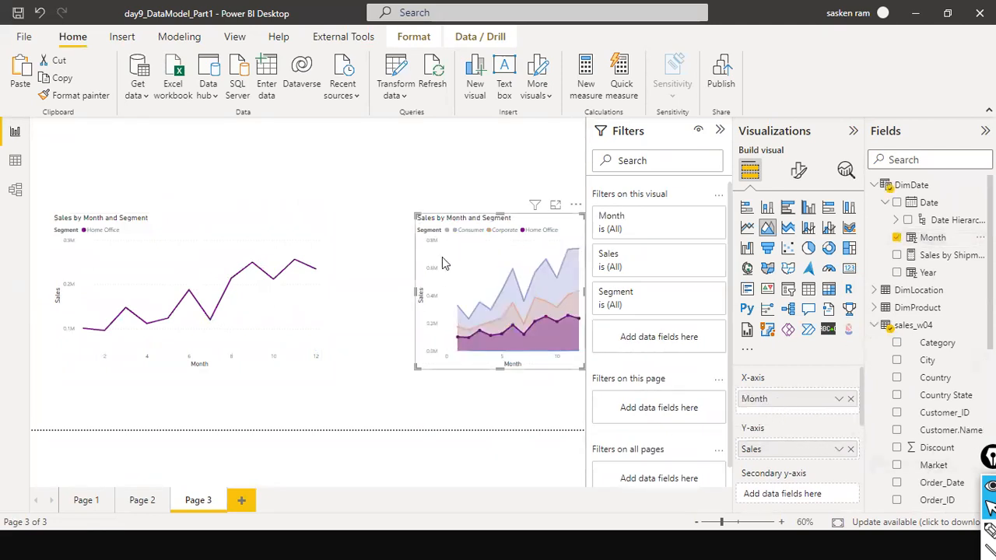
# Move the area chart slightly up and closer to the line chart, and widen it toward the line chart
pyautogui.moveTo(558, 226); pyautogui.dragTo(527, 217)
pyautogui.click(258, 224)
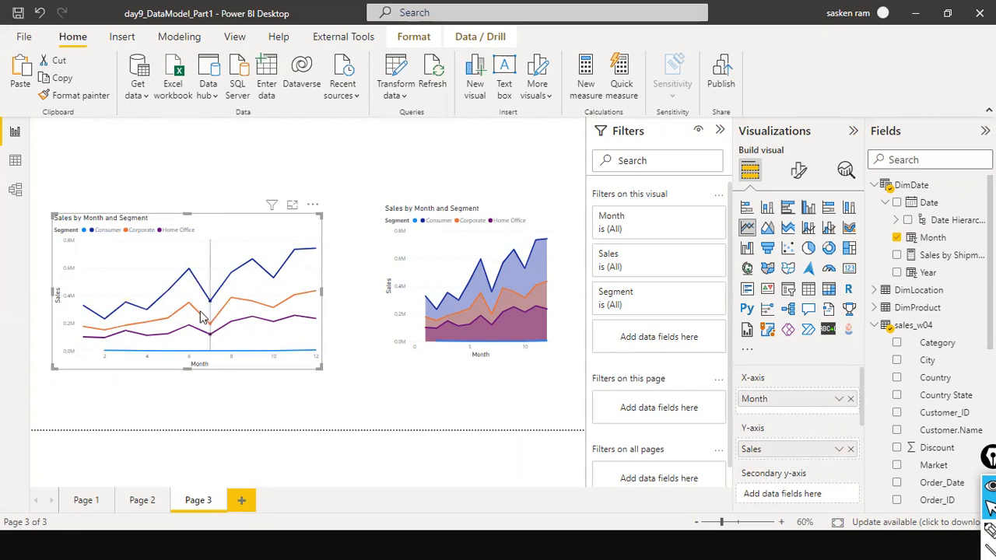
pyautogui.moveTo(239, 329)
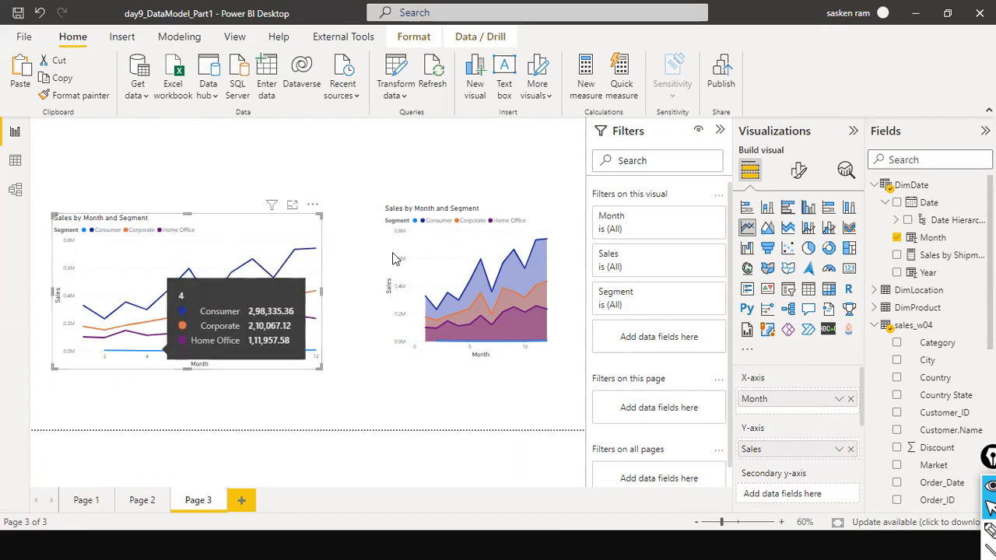
pyautogui.click(381, 287)
pyautogui.moveTo(382, 287); pyautogui.dragTo(346, 288)
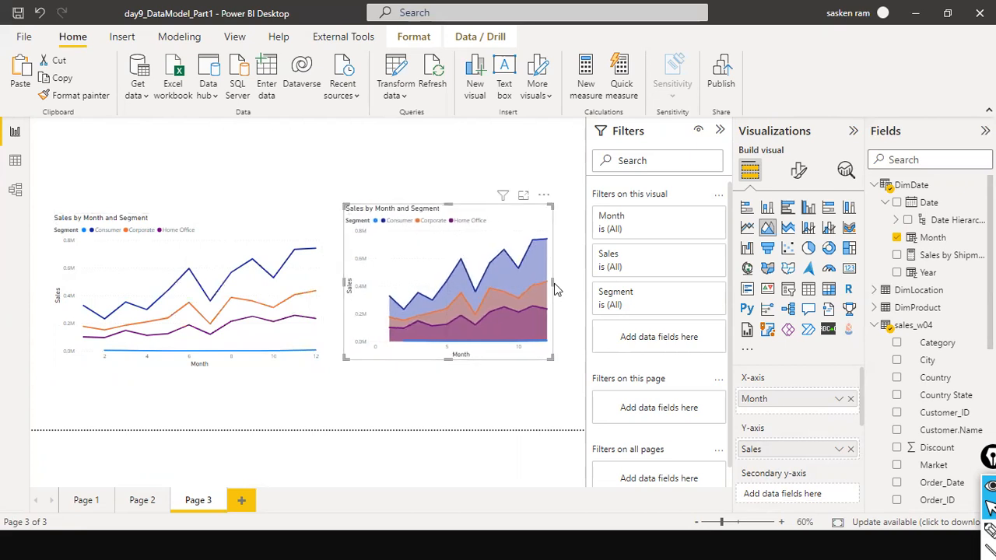
# Widen the area chart slightly on the side away from the line chart and turn on its data labels
pyautogui.moveTo(551, 281); pyautogui.dragTo(568, 284)
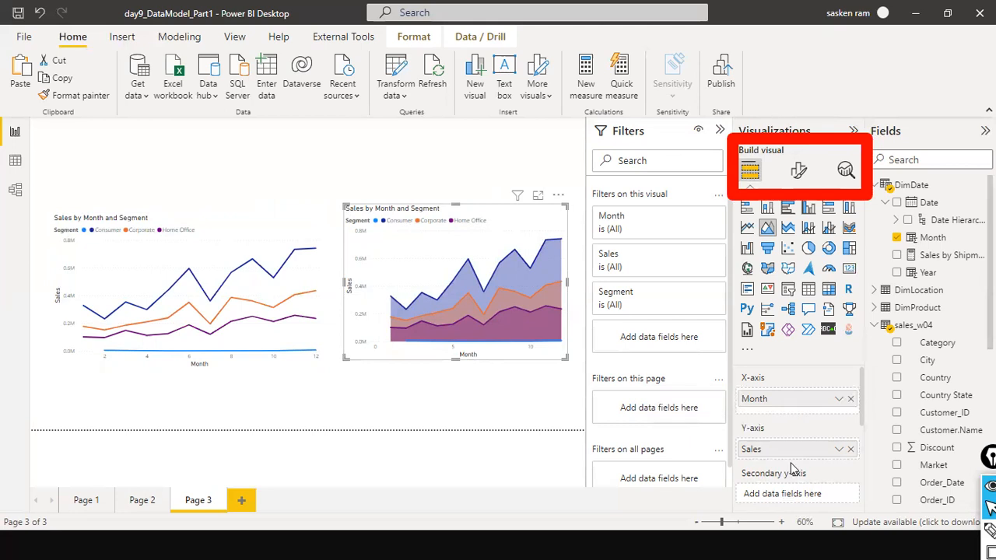
pyautogui.click(797, 177)
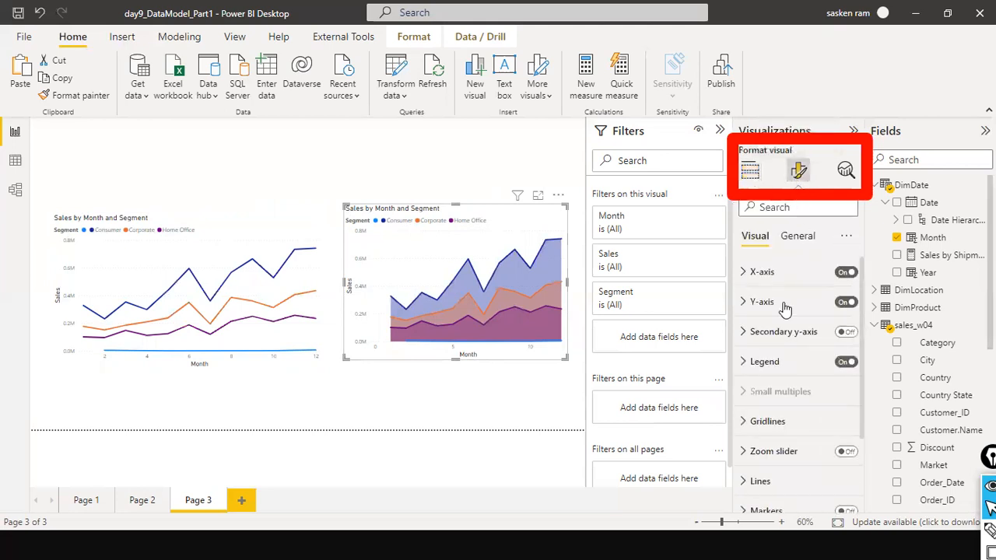
pyautogui.scroll(-3, 753, 354)
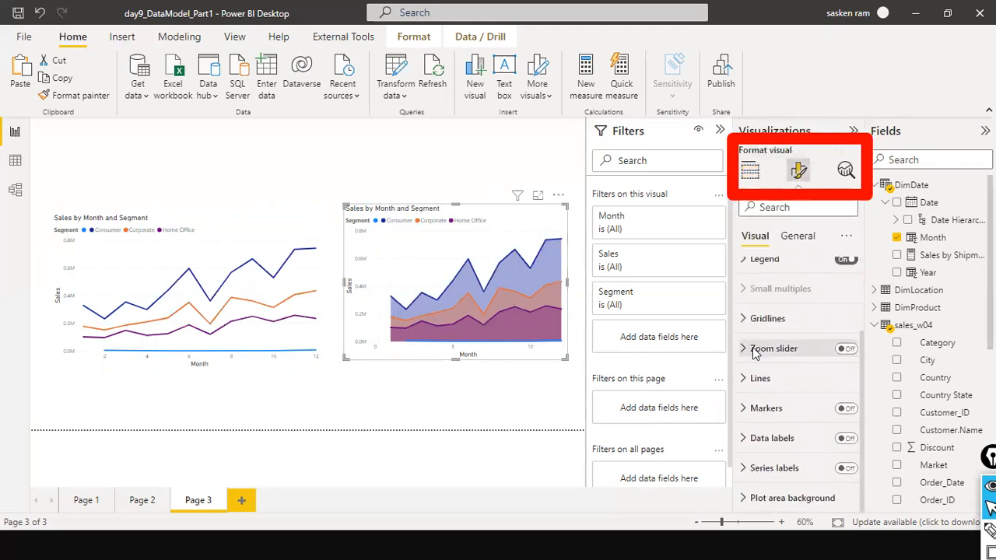
pyautogui.scroll(3, 753, 354)
pyautogui.scroll(-3, 753, 353)
pyautogui.click(847, 439)
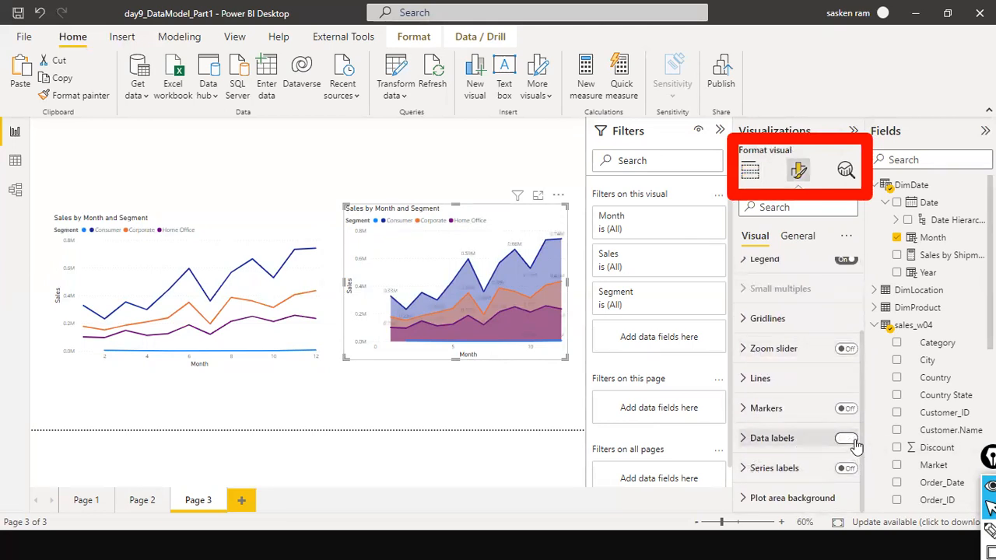
pyautogui.click(848, 439)
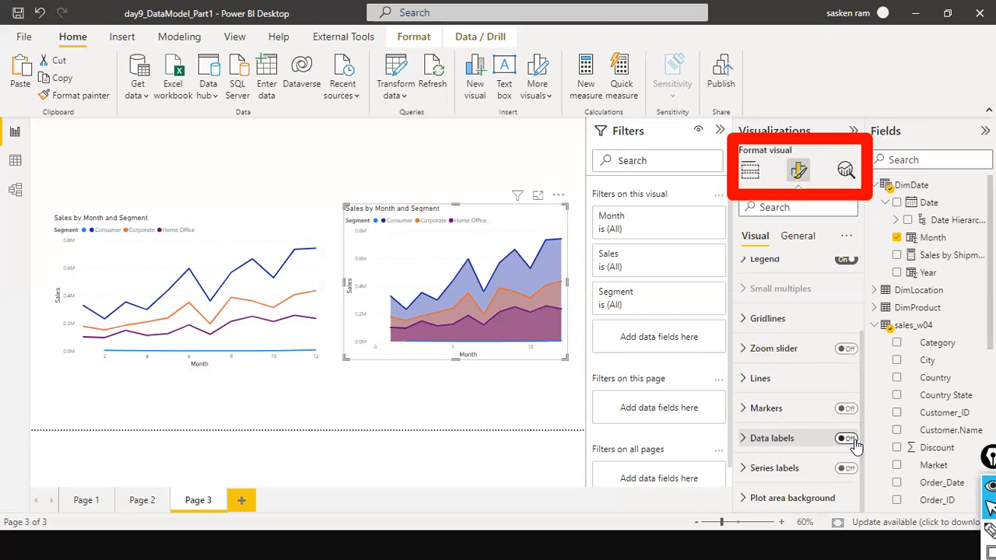
pyautogui.click(853, 440)
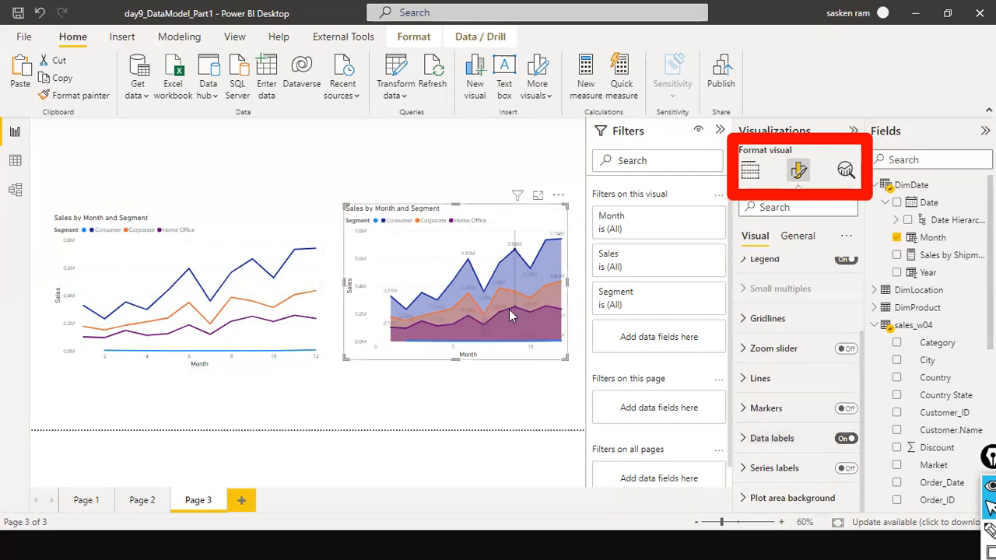
pyautogui.moveTo(510, 312)
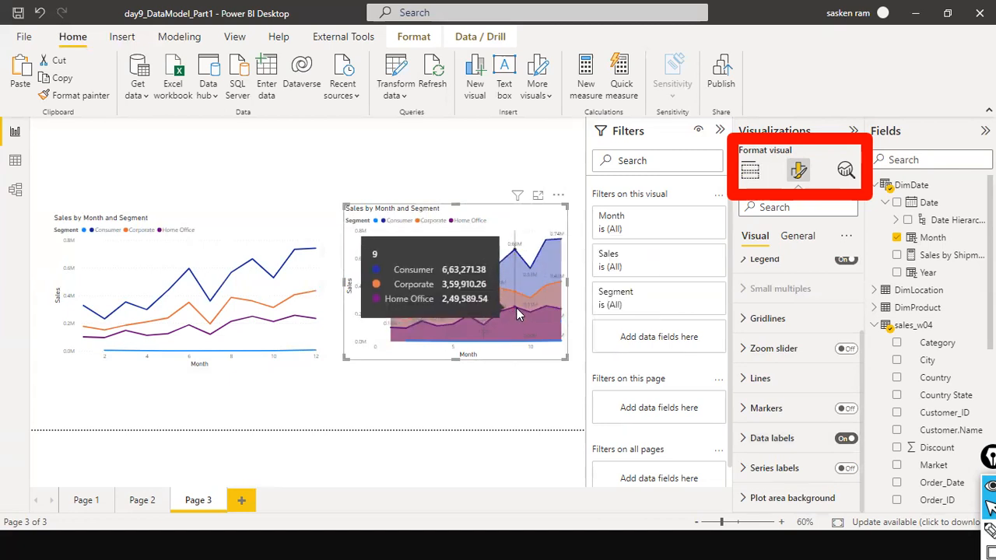
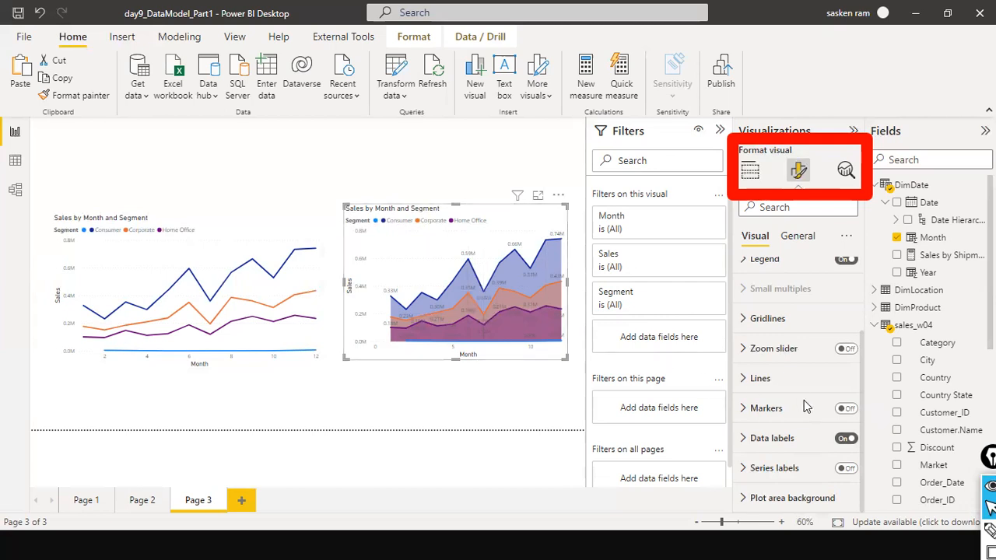
pyautogui.click(846, 439)
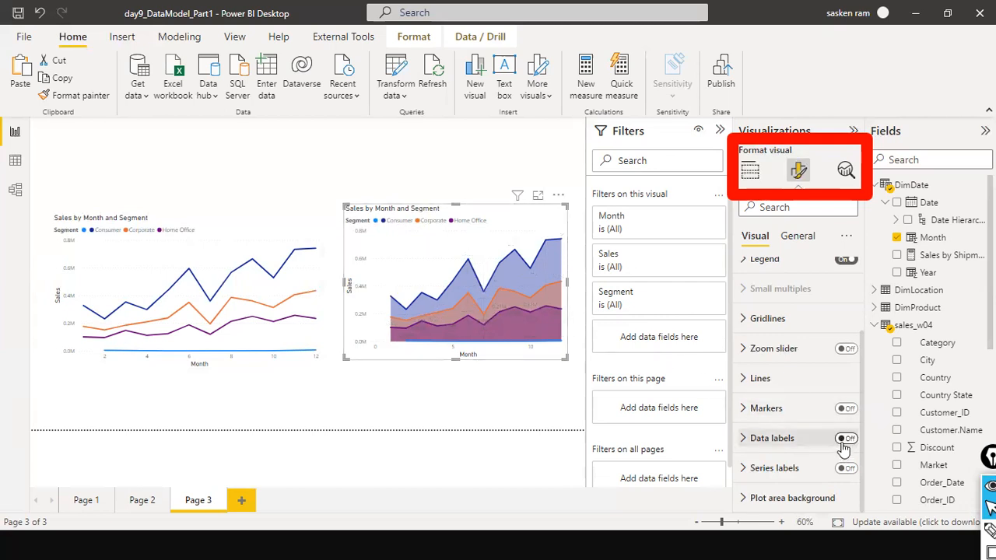
pyautogui.click(851, 442)
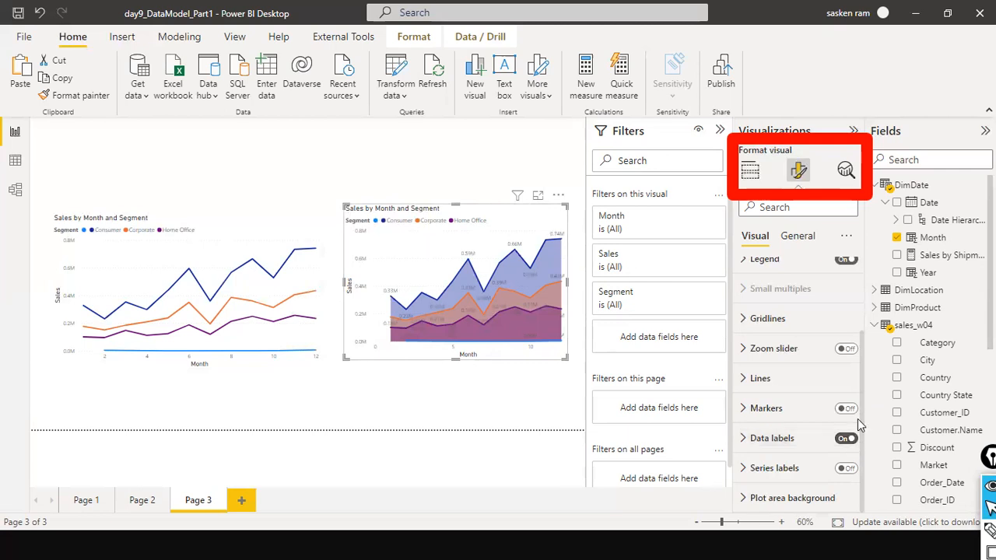
# Turn on markers for the data points in the area chart
pyautogui.click(851, 410)
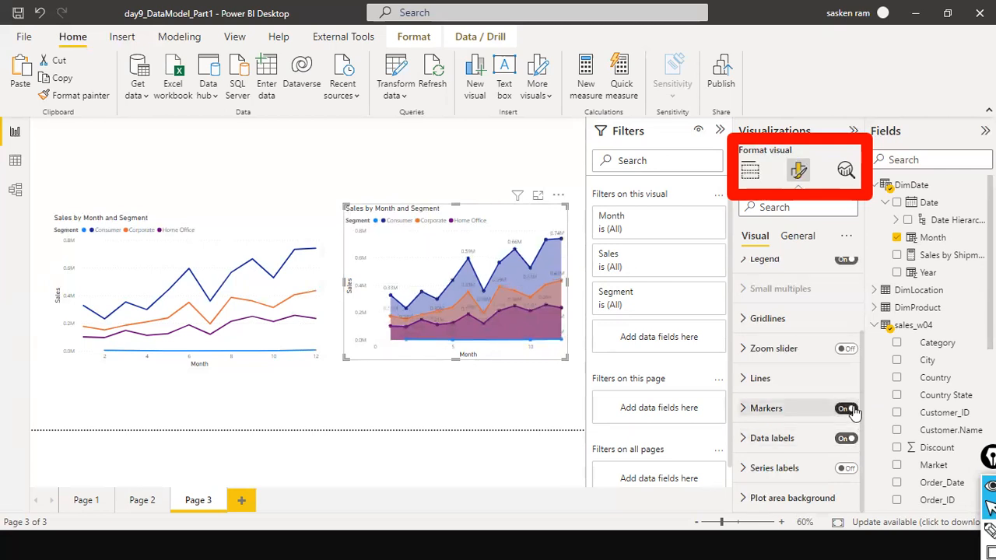
pyautogui.click(840, 412)
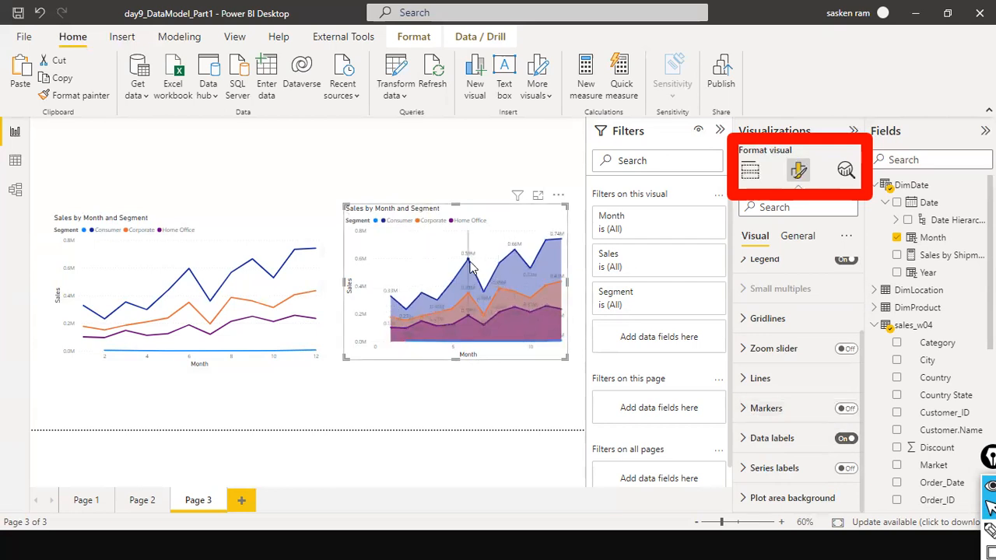
pyautogui.moveTo(469, 266)
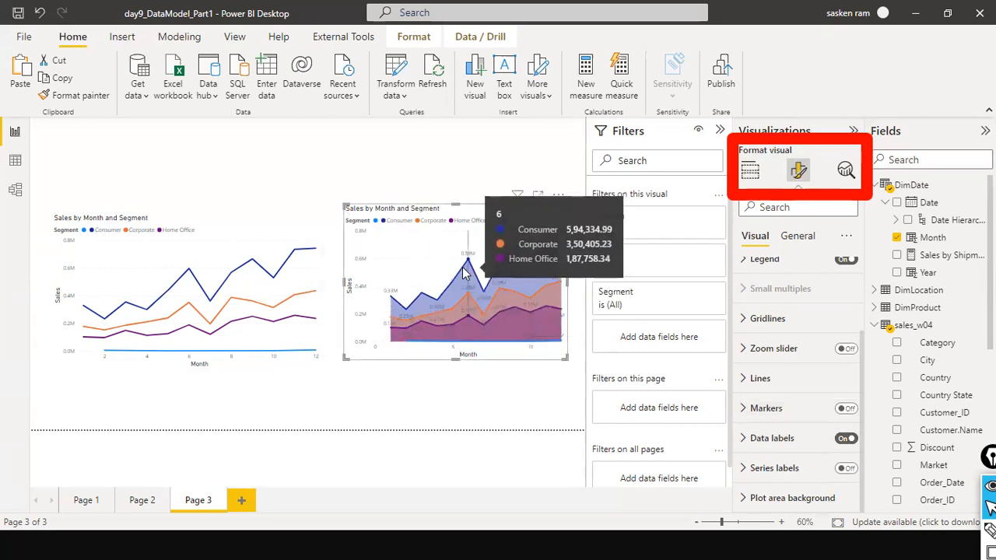
pyautogui.click(853, 412)
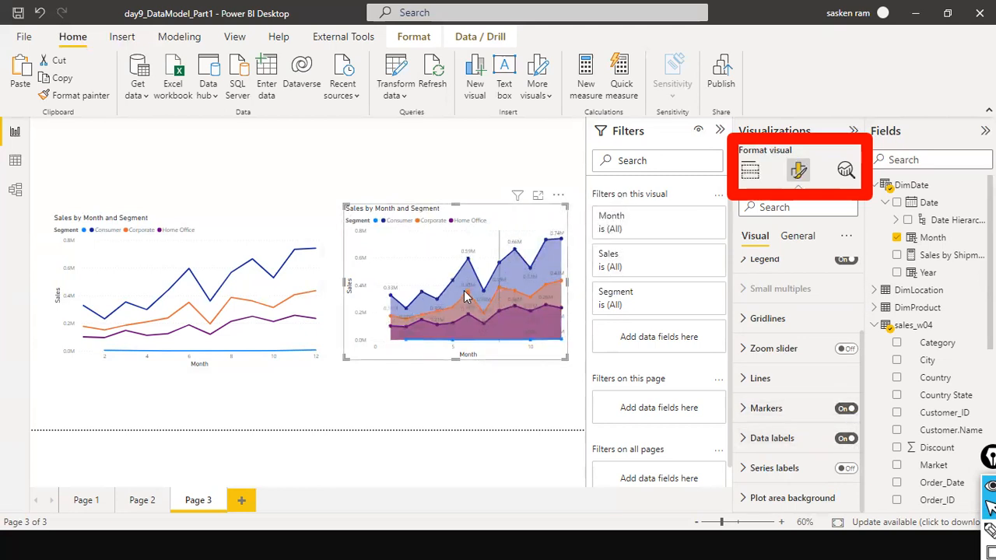
pyautogui.moveTo(456, 290)
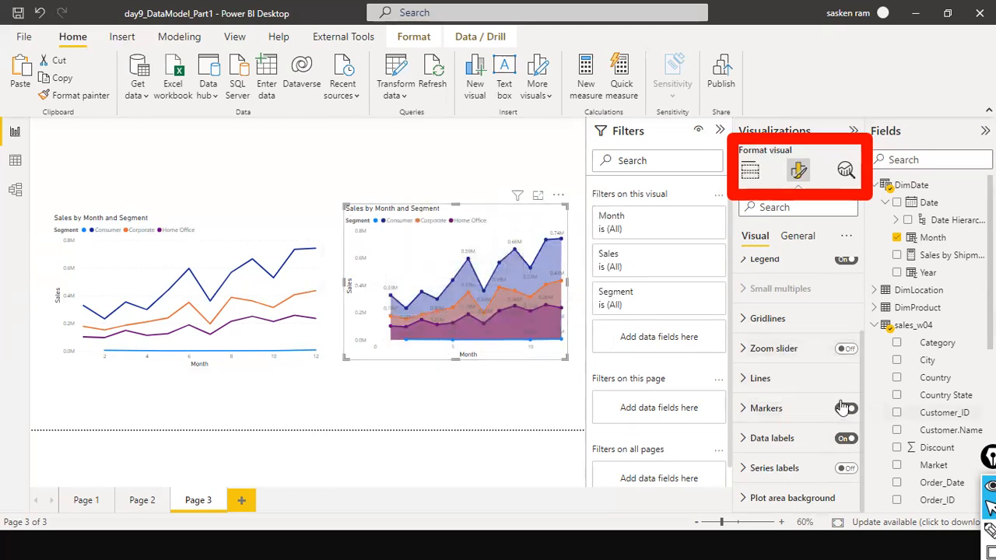
# Format the area chart's title with a black background and white text
pyautogui.scroll(3, 797, 367)
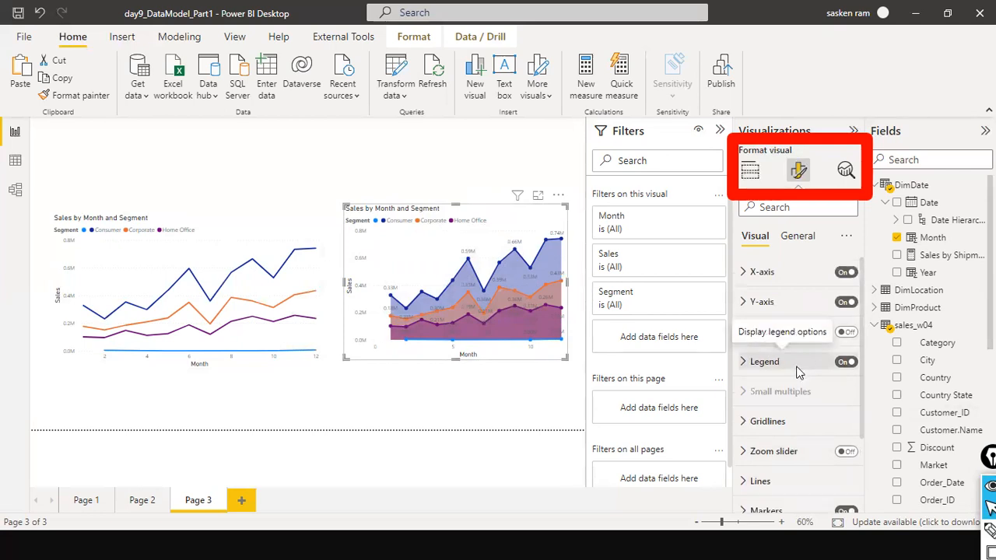
pyautogui.scroll(-3, 797, 370)
pyautogui.scroll(3, 797, 374)
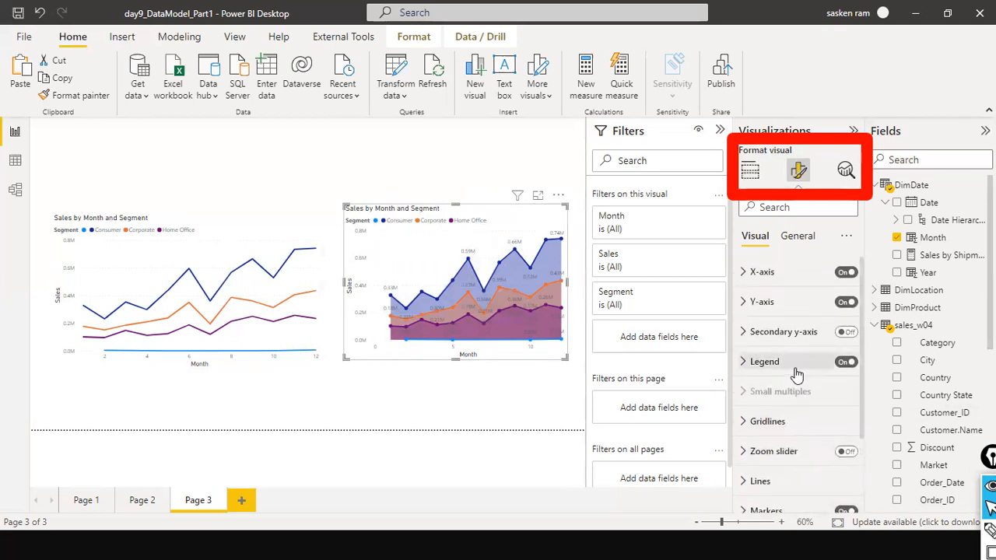
pyautogui.click(794, 241)
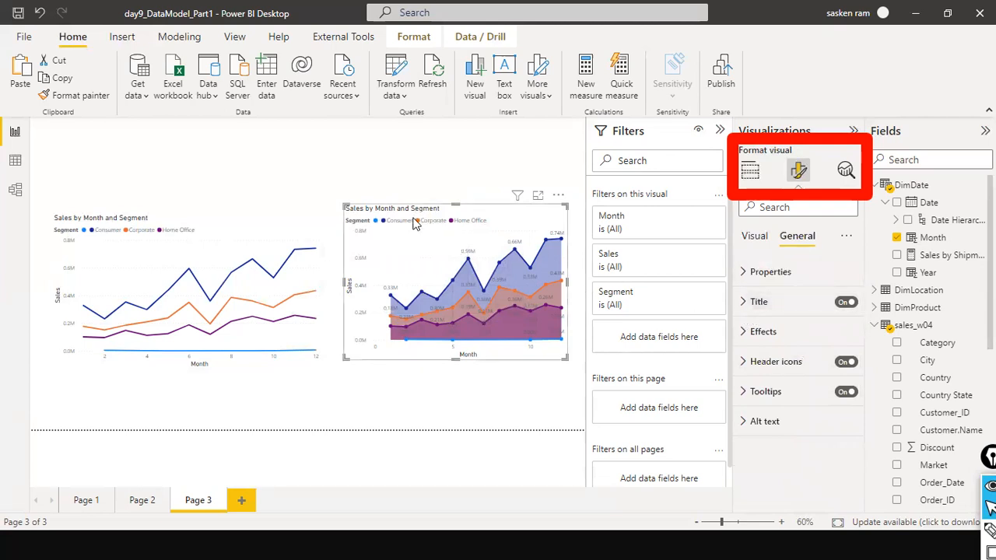
pyautogui.click(741, 305)
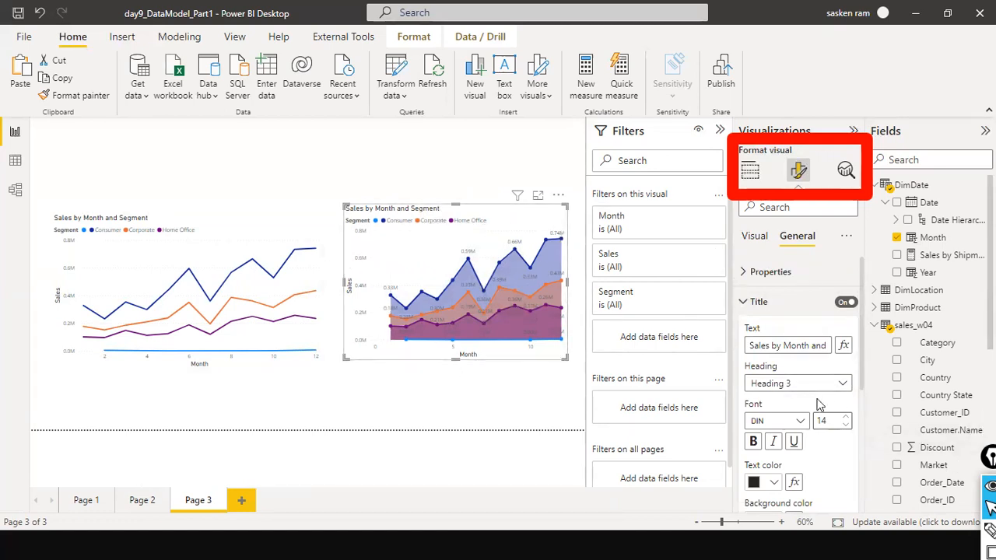
pyautogui.scroll(-3, 817, 404)
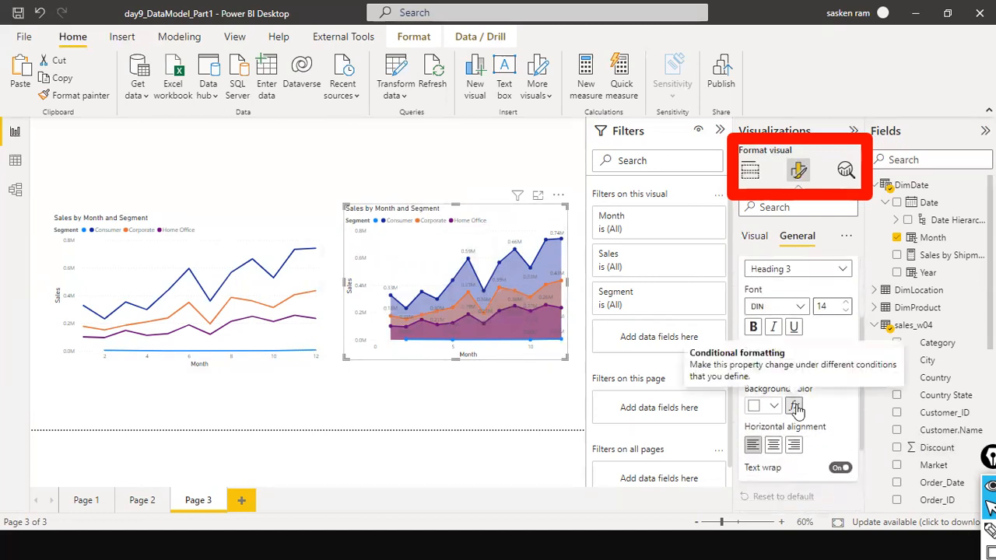
pyautogui.click(773, 405)
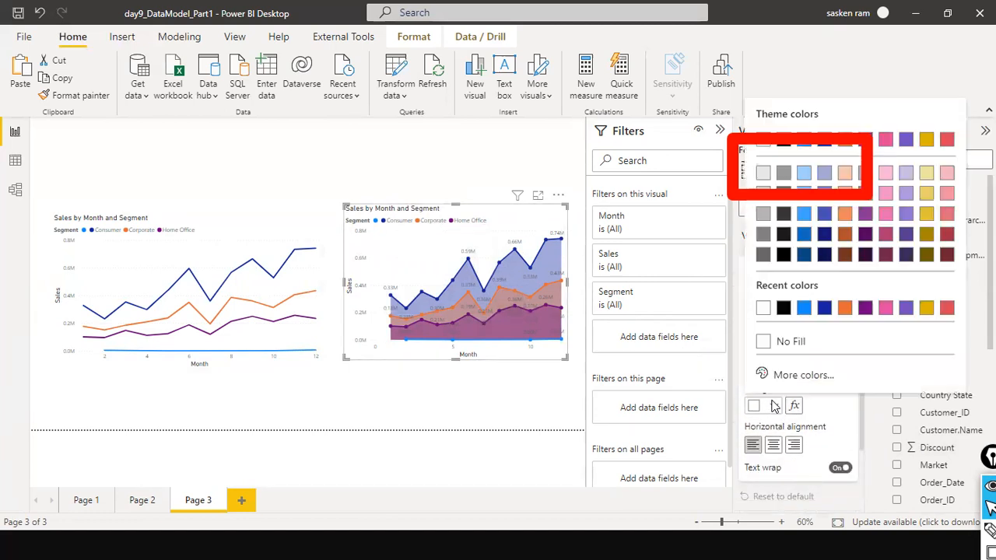
pyautogui.click(783, 308)
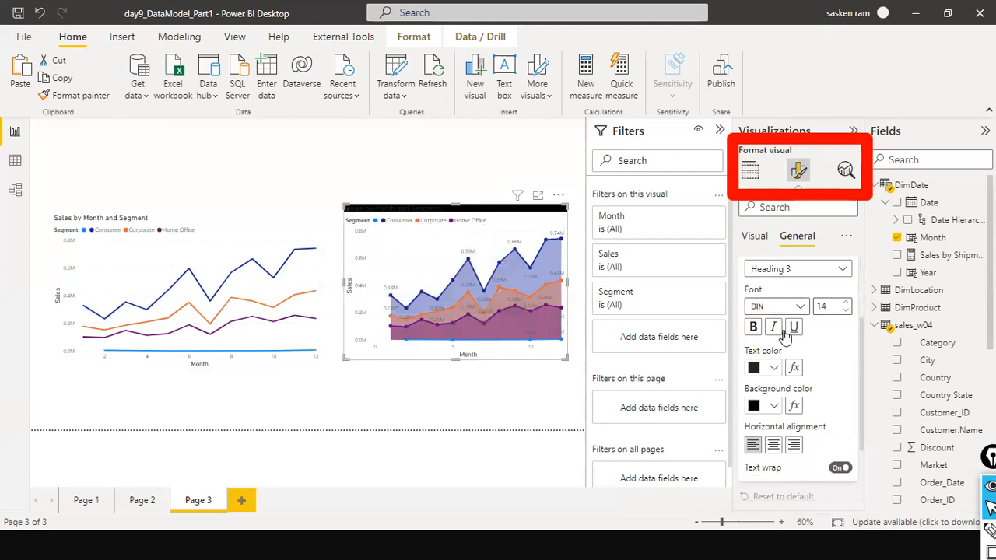
pyautogui.click(772, 369)
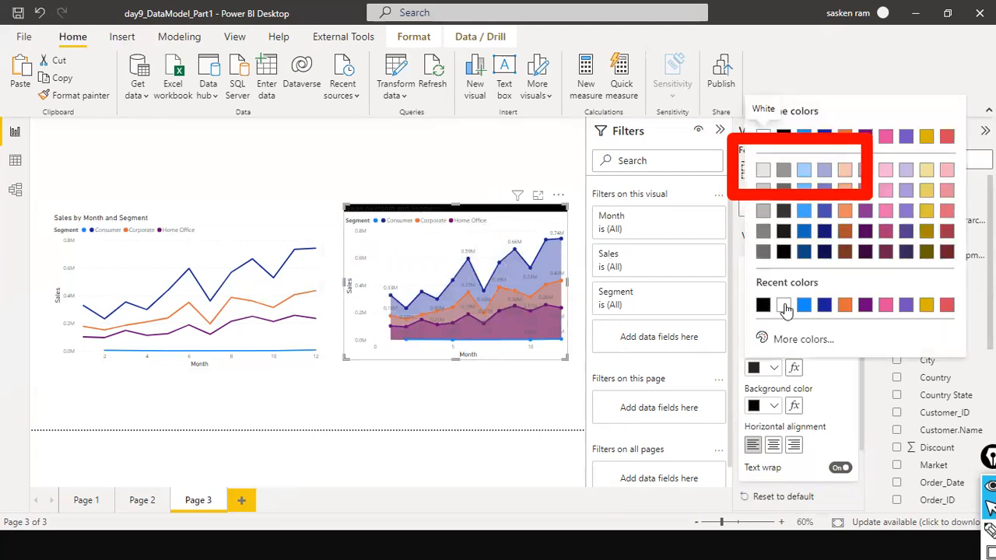
pyautogui.click(783, 305)
# Center the area chart's title horizontally
pyautogui.scroll(-2, 793, 366)
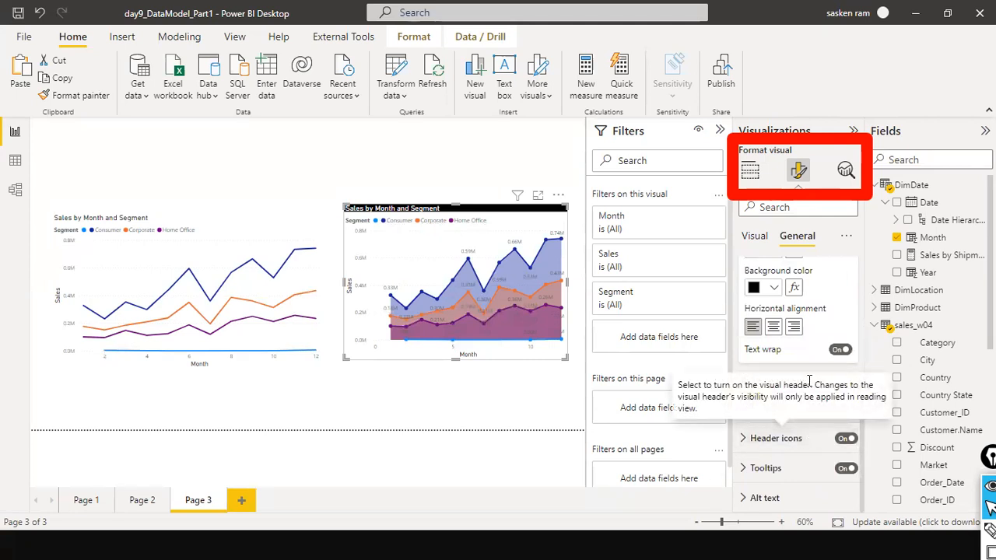
pyautogui.scroll(3, 834, 313)
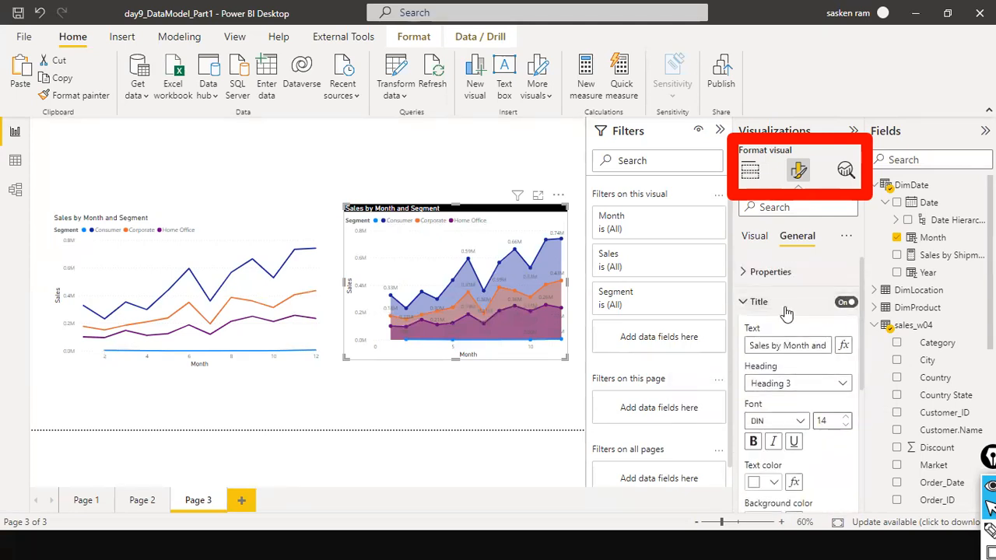
pyautogui.click(743, 272)
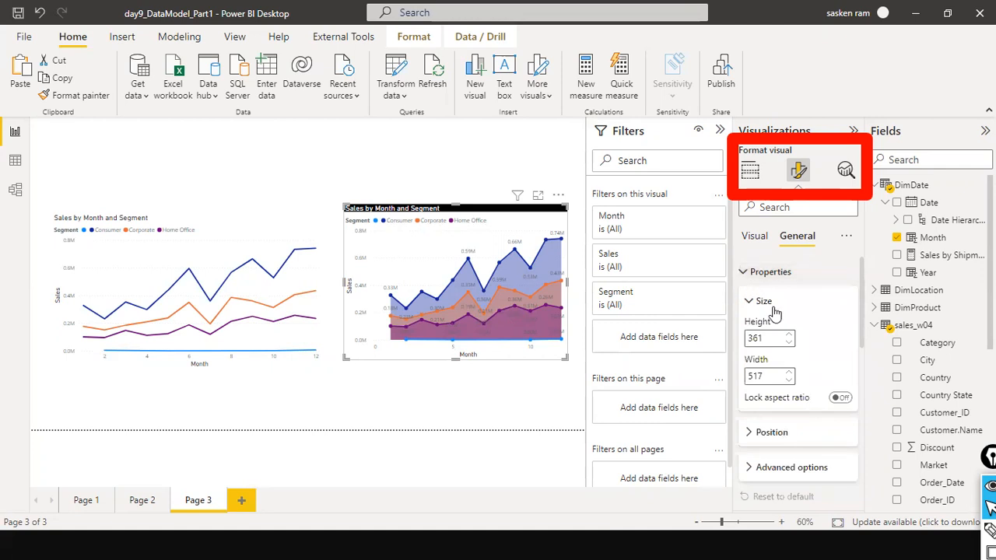
pyautogui.scroll(-3, 813, 363)
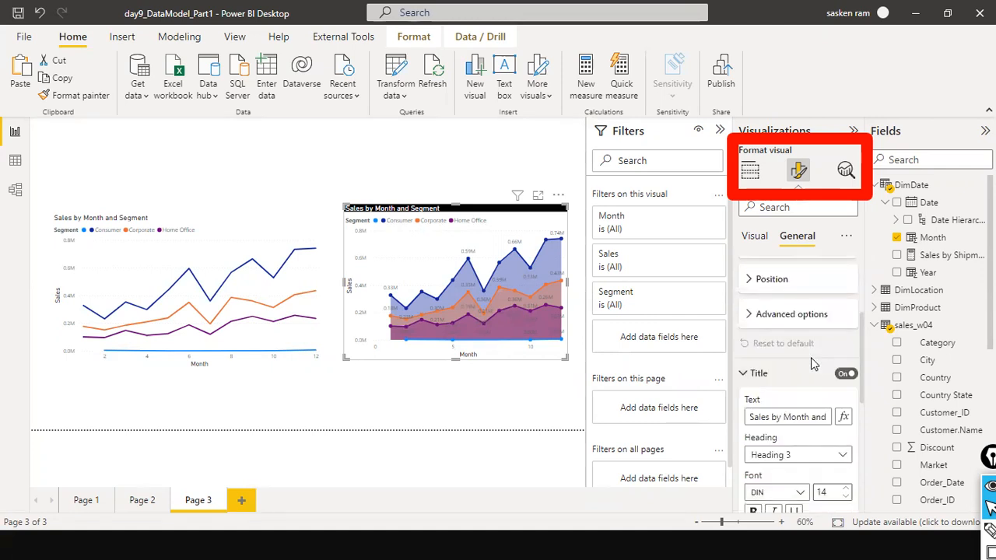
pyautogui.click(749, 314)
pyautogui.scroll(-5, 749, 319)
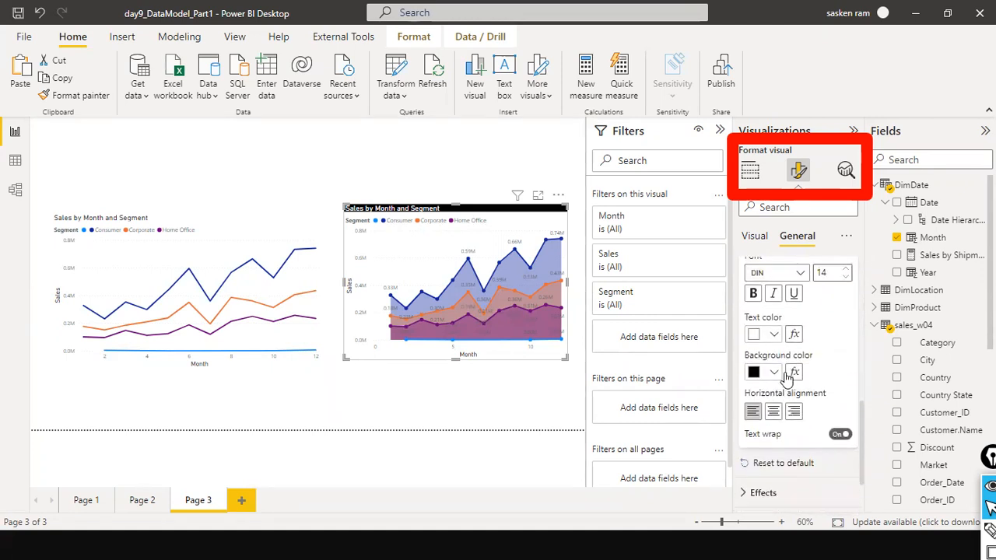
pyautogui.scroll(1, 786, 377)
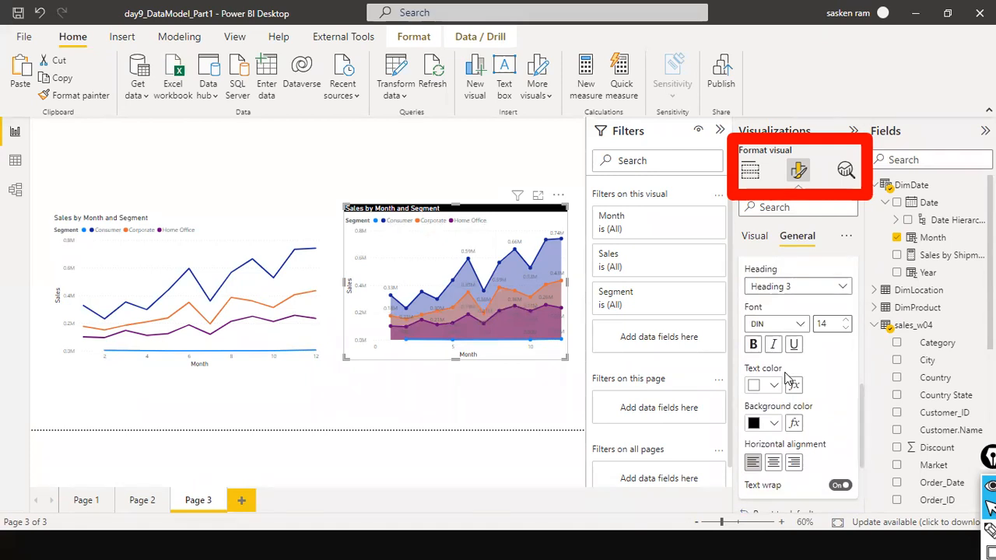
pyautogui.scroll(-4, 787, 378)
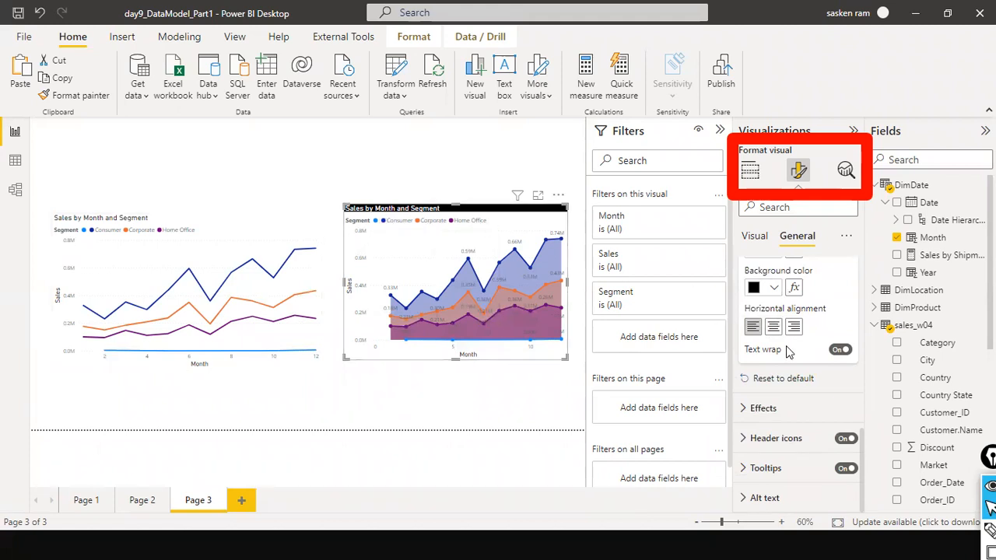
pyautogui.click(772, 326)
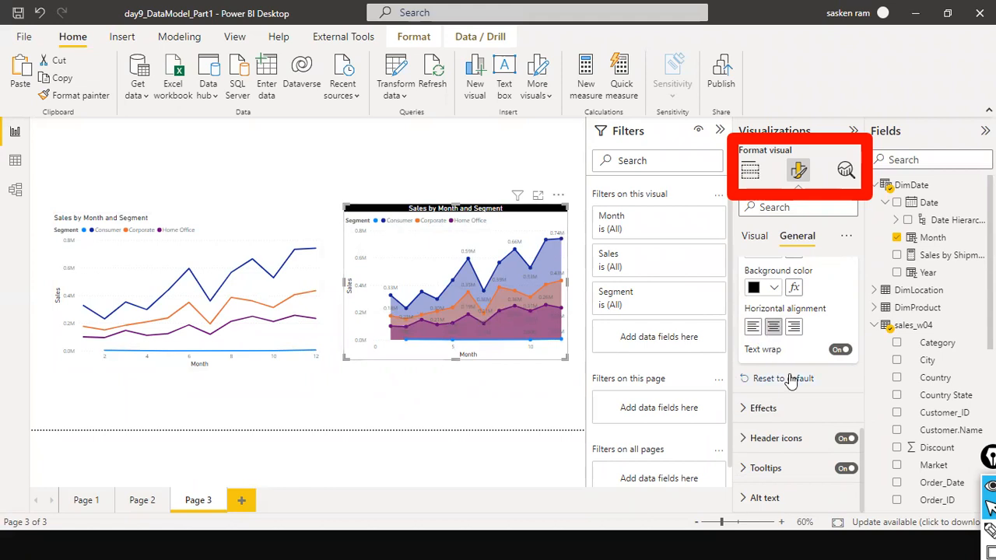
# Increase the area chart title's font size to 22
pyautogui.scroll(6, 790, 380)
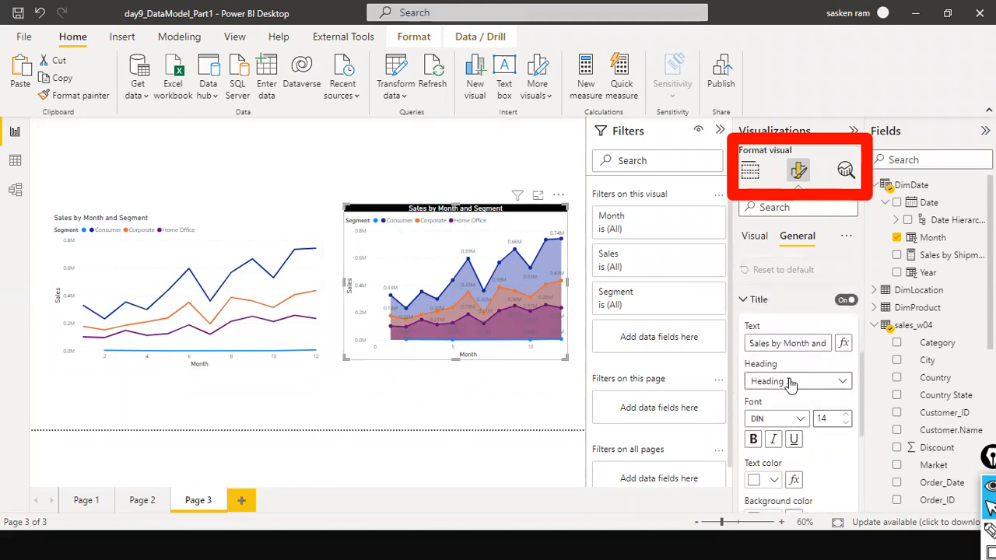
pyautogui.click(847, 417)
pyautogui.click(847, 417)
pyautogui.click(848, 417)
pyautogui.click(848, 417)
pyautogui.click(848, 417)
pyautogui.click(848, 418)
pyautogui.click(847, 417)
pyautogui.click(847, 417)
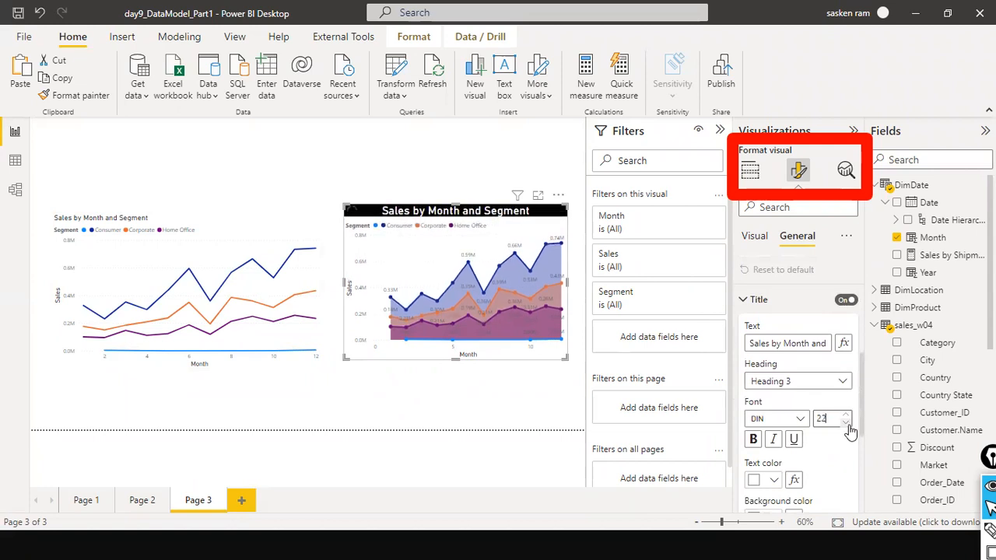
pyautogui.click(421, 437)
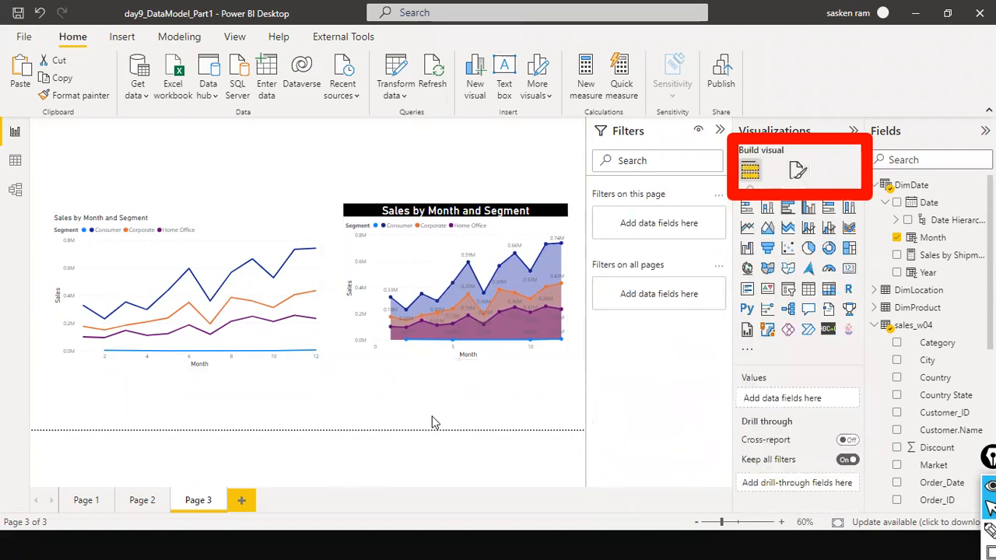
pyautogui.click(474, 278)
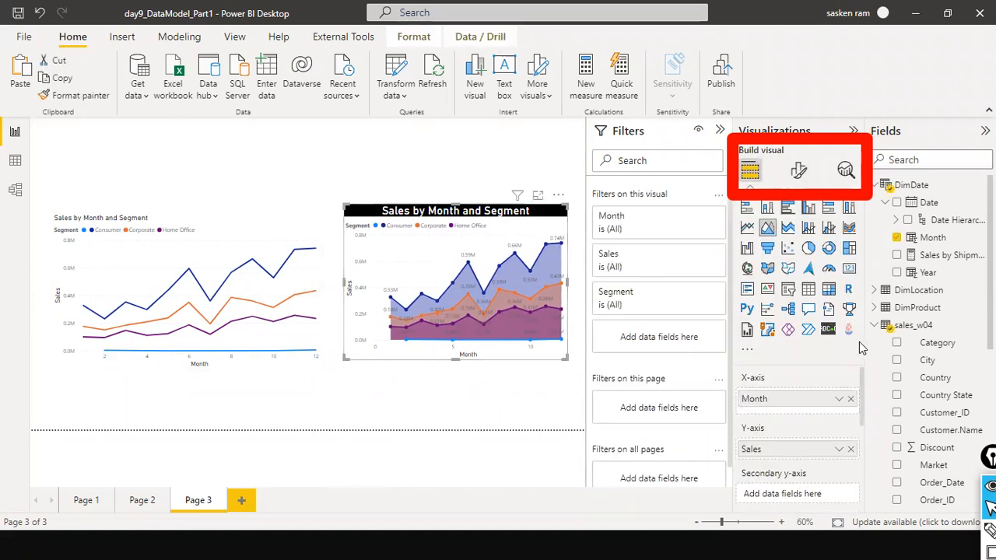
# Review the area chart's legend formatting, including the available legend positions
pyautogui.click(805, 176)
pyautogui.scroll(-2, 812, 366)
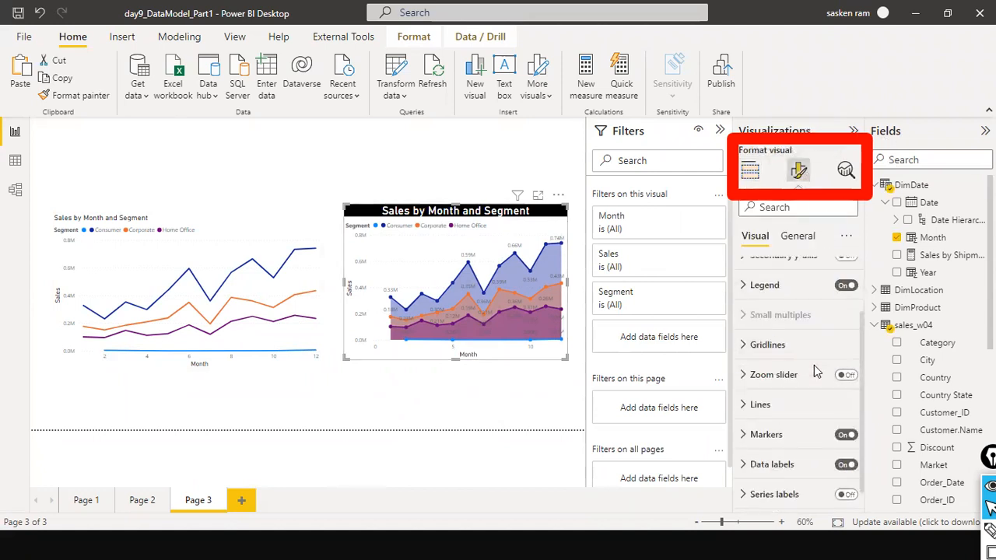
pyautogui.scroll(-1, 815, 372)
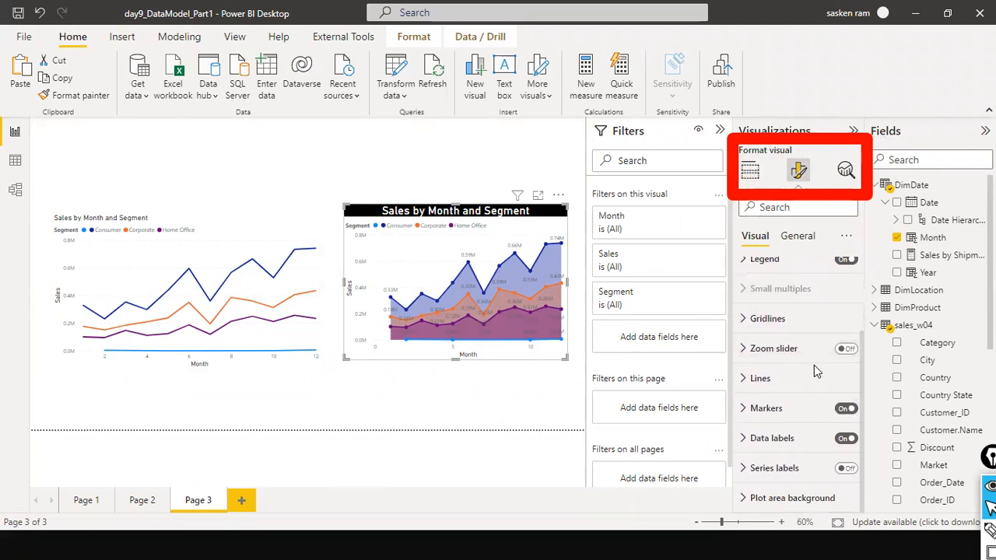
pyautogui.click(745, 266)
pyautogui.scroll(-3, 791, 327)
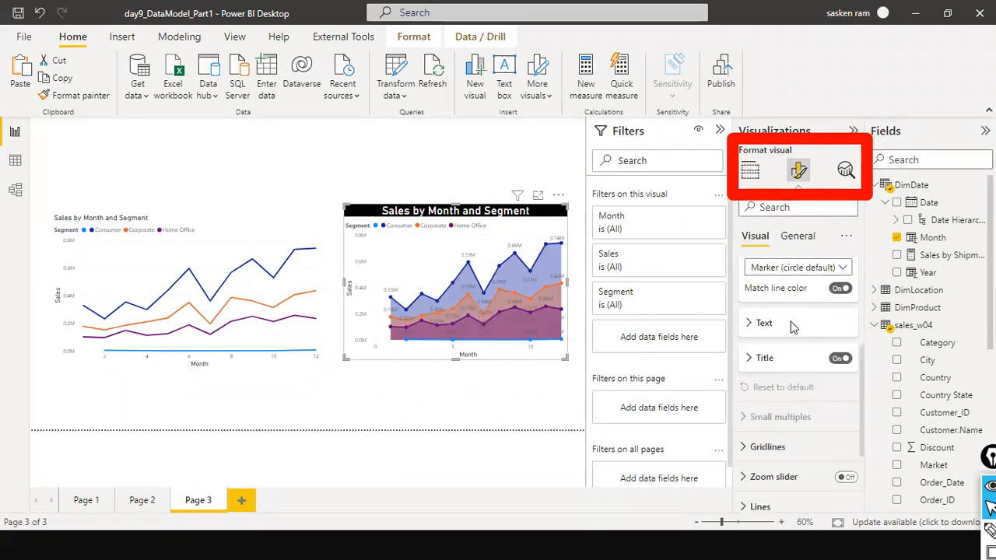
pyautogui.scroll(2, 791, 327)
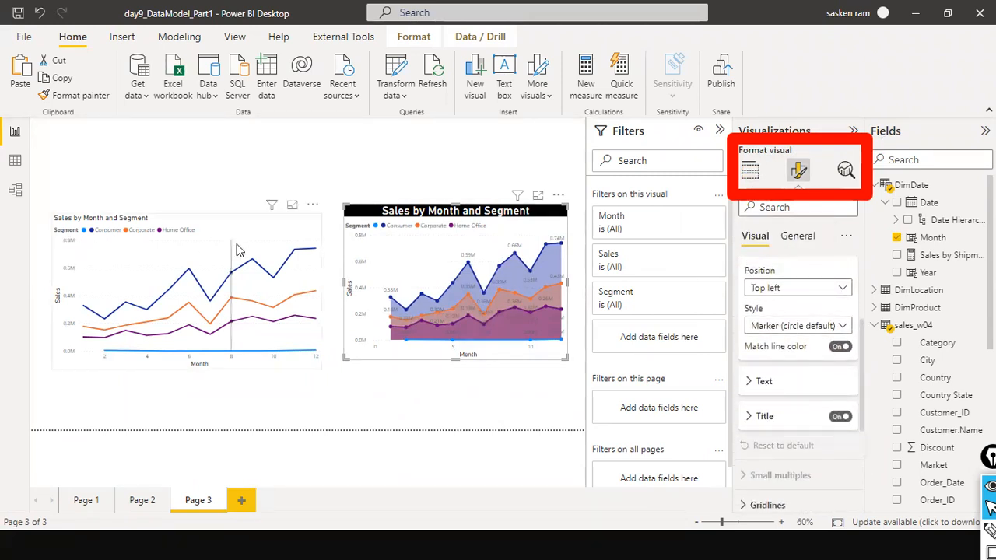
pyautogui.click(838, 290)
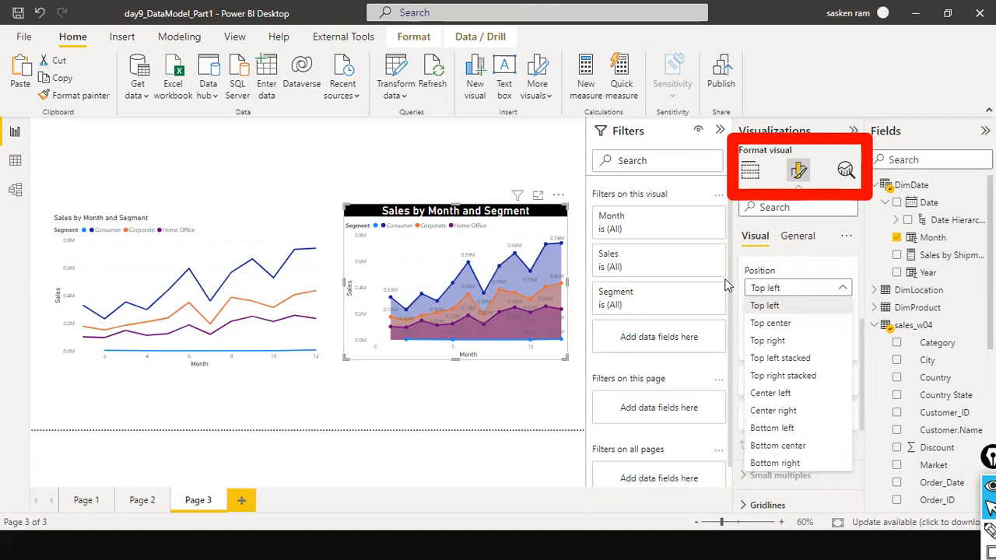
pyautogui.click(783, 288)
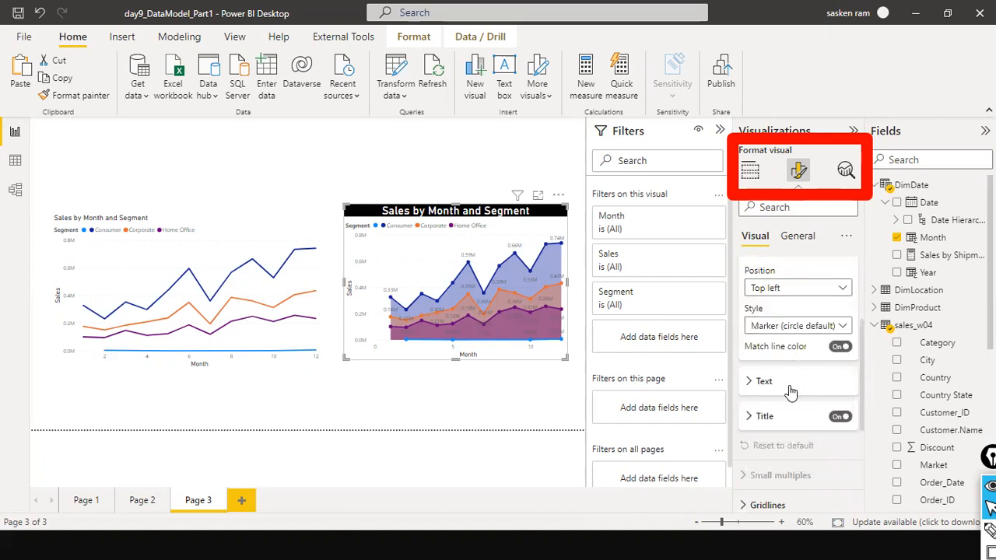
pyautogui.moveTo(794, 356)
# Turn on data labels for the line chart
pyautogui.click(241, 230)
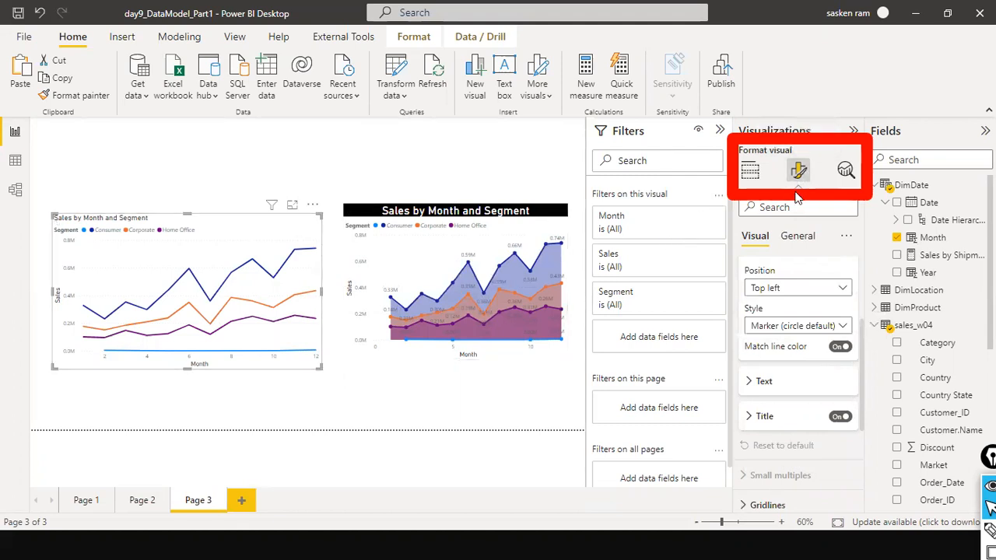
pyautogui.scroll(-3, 793, 342)
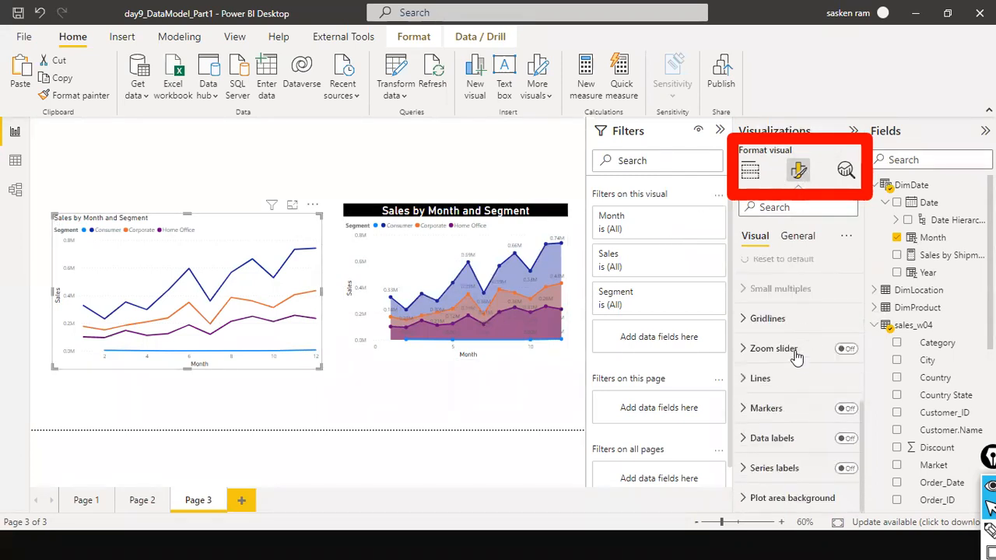
pyautogui.click(851, 440)
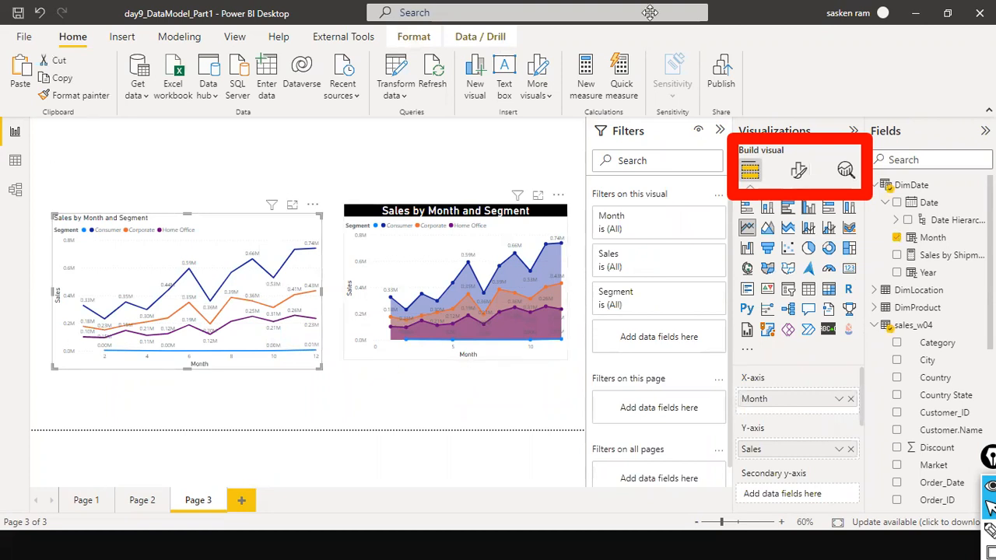
# Look through the area chart's visual and general formatting options
pyautogui.click(799, 172)
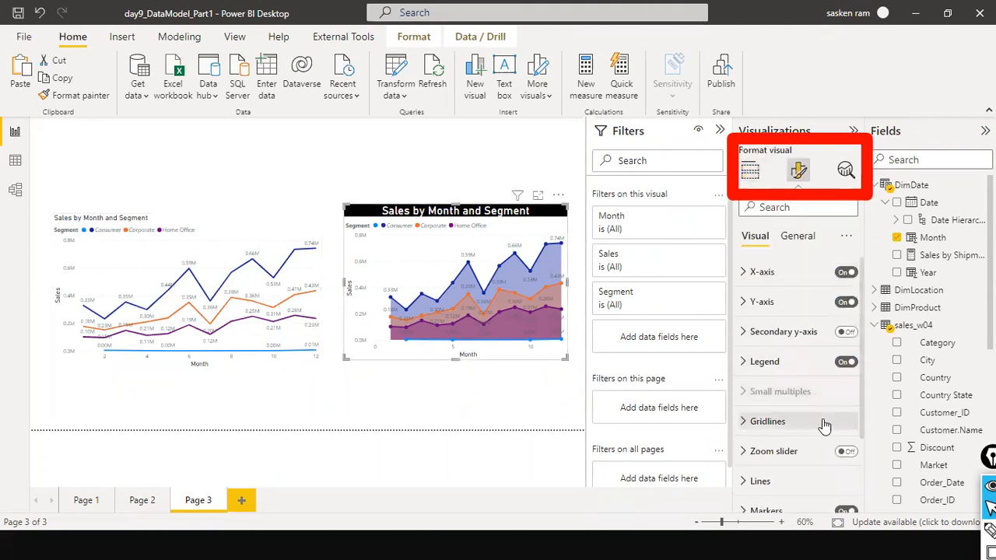
pyautogui.scroll(-4, 823, 424)
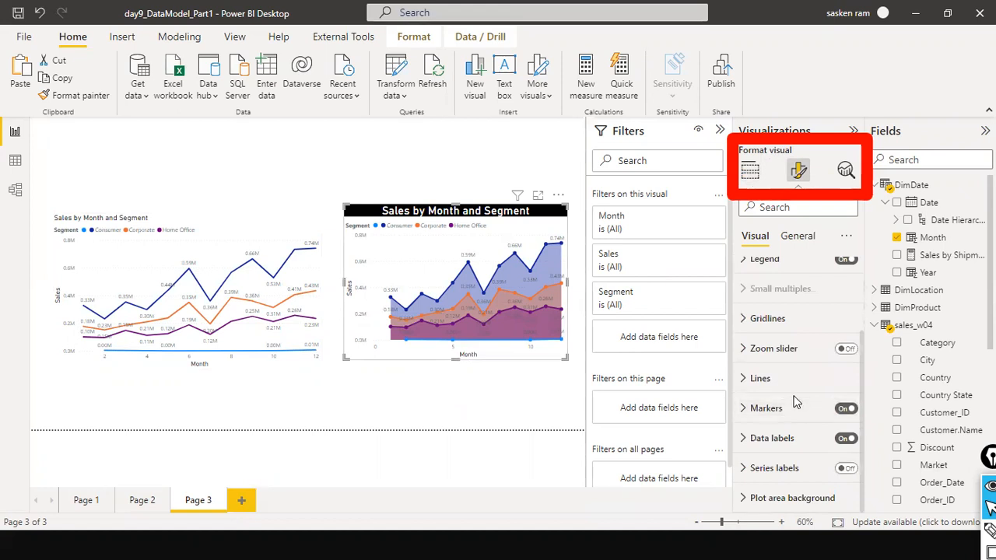
pyautogui.scroll(3, 795, 400)
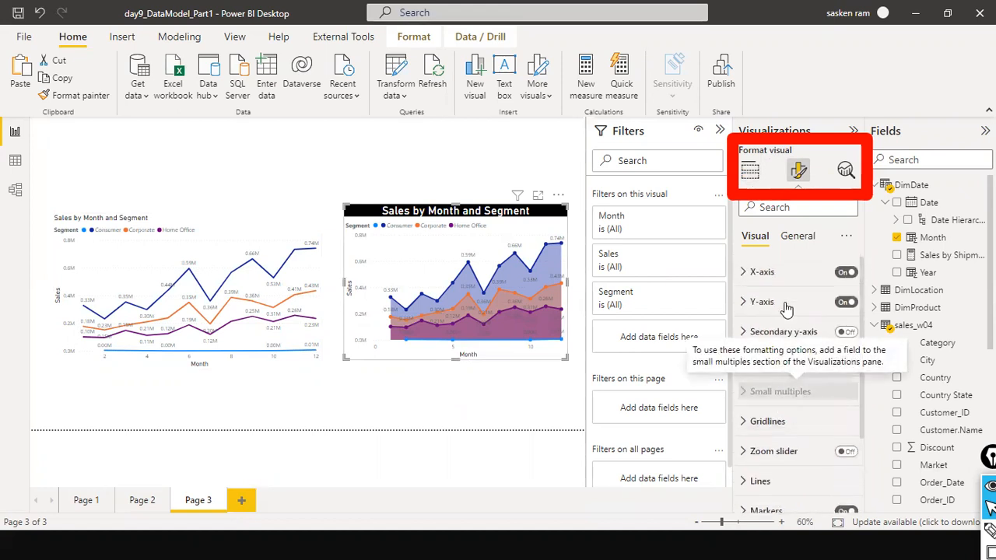
pyautogui.click(807, 235)
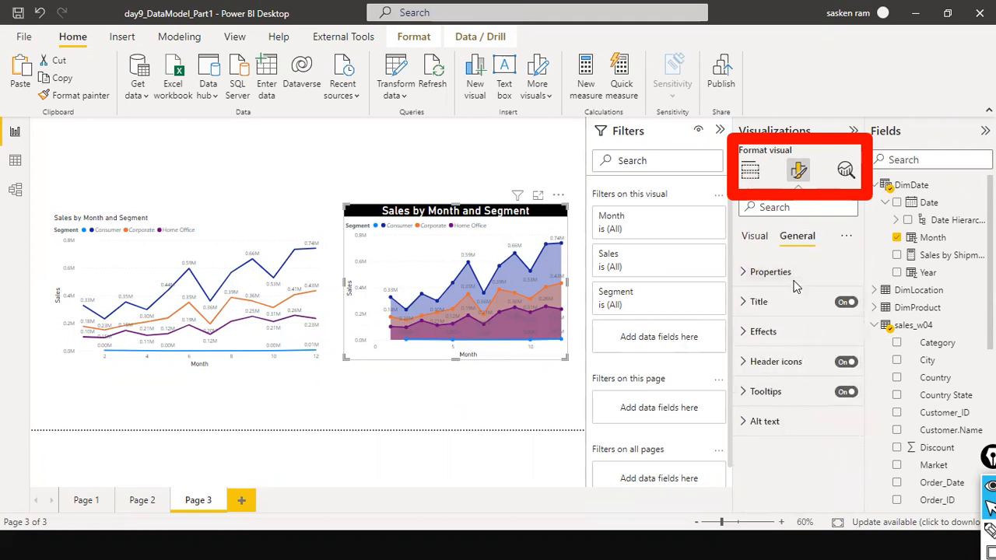
pyautogui.click(754, 236)
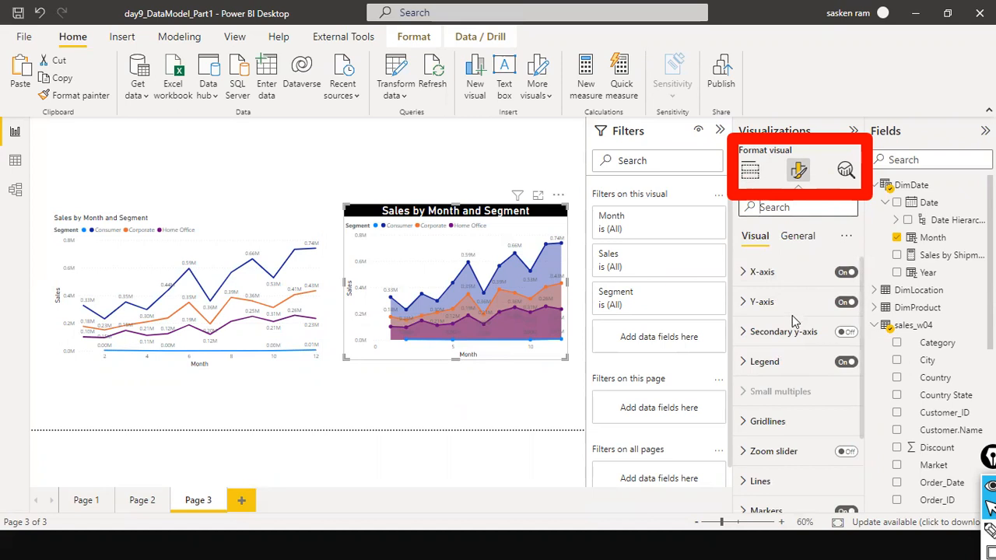
pyautogui.scroll(-3, 792, 315)
pyautogui.scroll(3, 779, 383)
pyautogui.scroll(-3, 762, 360)
pyautogui.scroll(3, 762, 327)
# Find the border setting in the area chart's formatting options and turn on its visual border
pyautogui.click(777, 210)
pyautogui.scroll(-3, 772, 330)
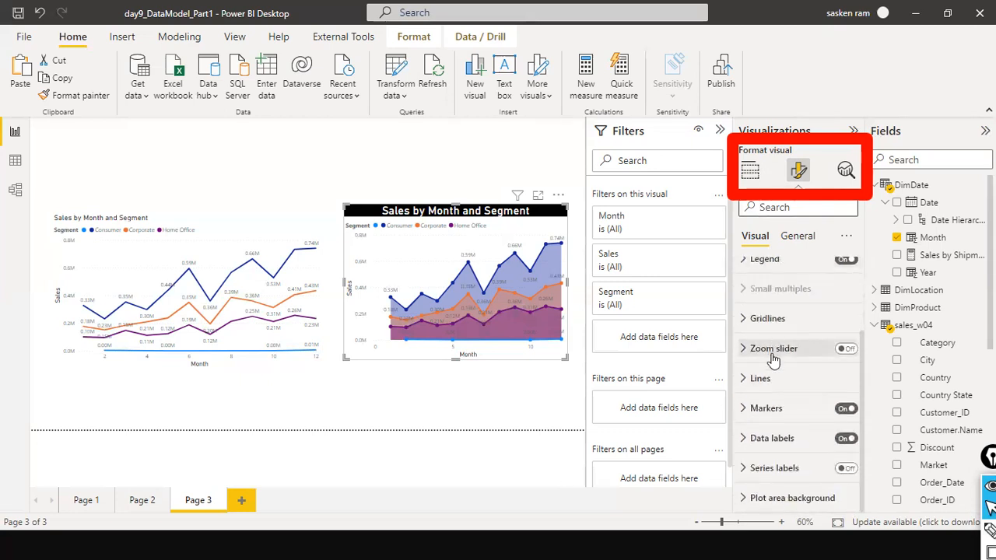
pyautogui.scroll(3, 774, 348)
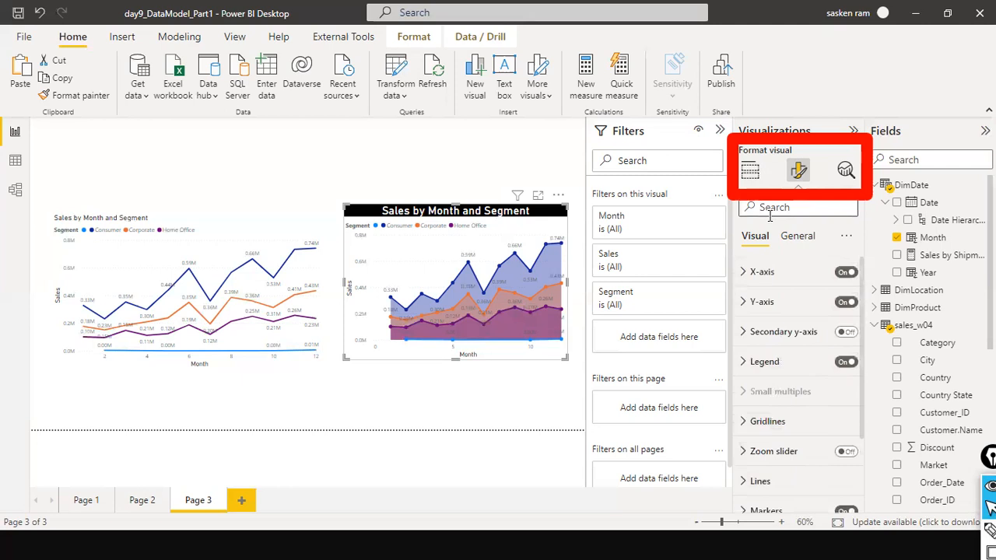
pyautogui.write('border')
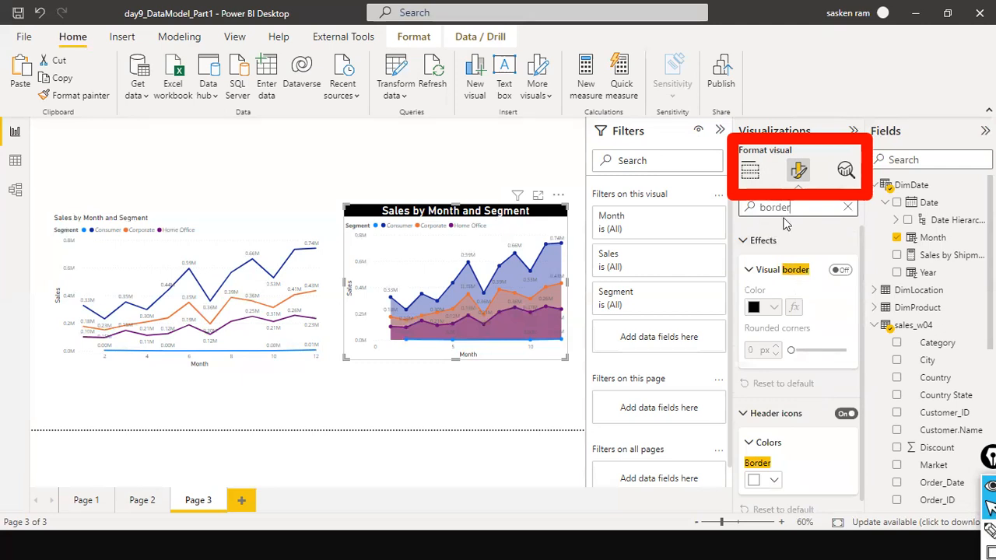
pyautogui.click(842, 272)
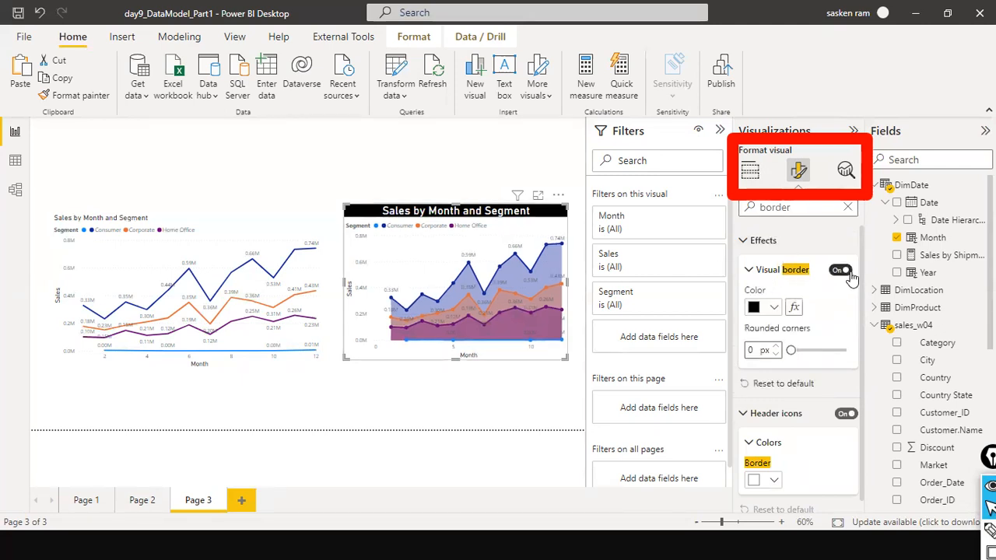
pyautogui.click(527, 394)
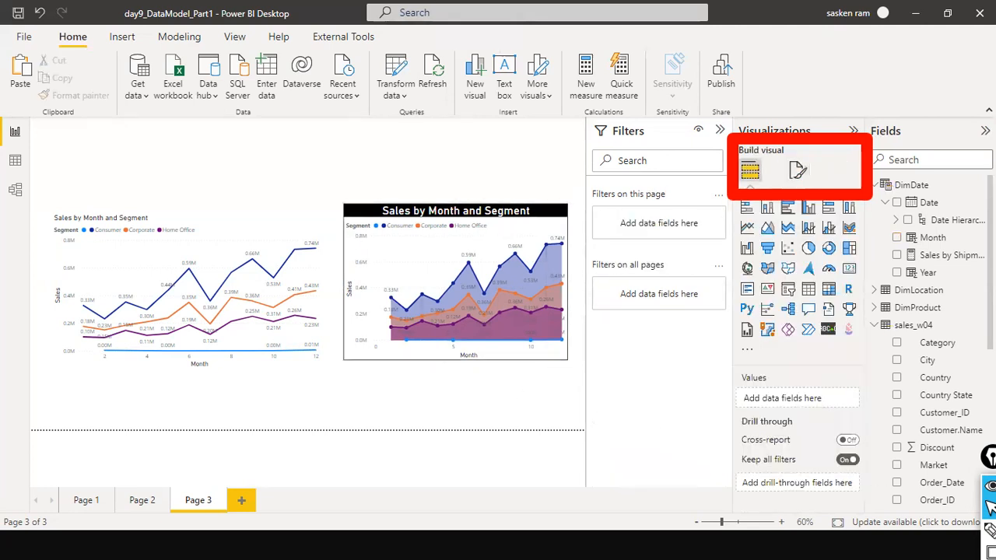
# Turn on the line chart's visual border and give it 6 px rounded corners
pyautogui.click(304, 238)
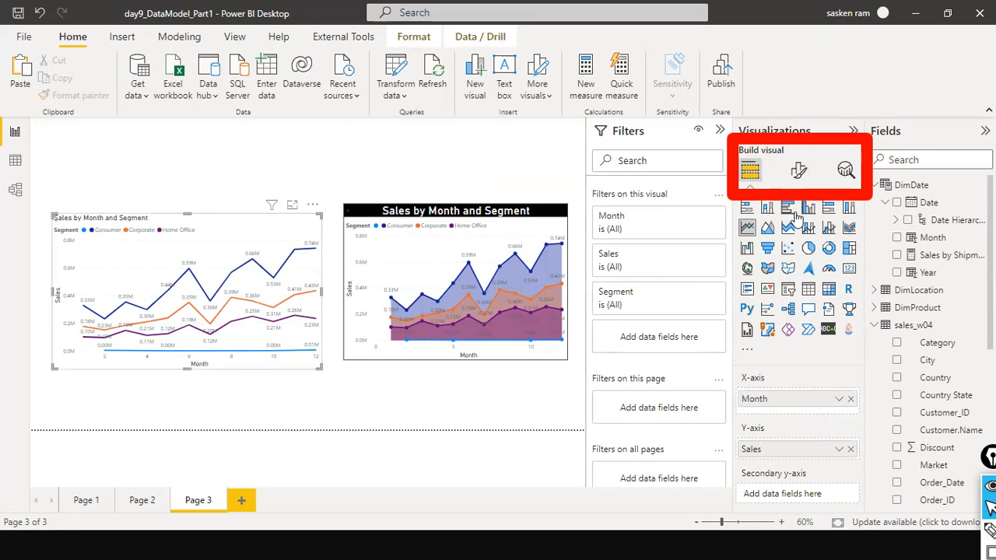
pyautogui.click(806, 168)
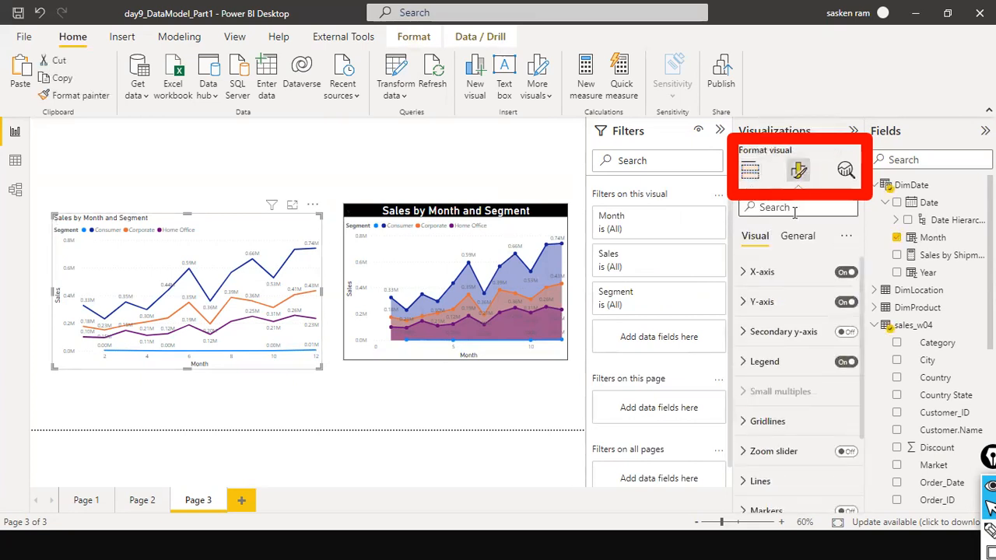
pyautogui.write('border')
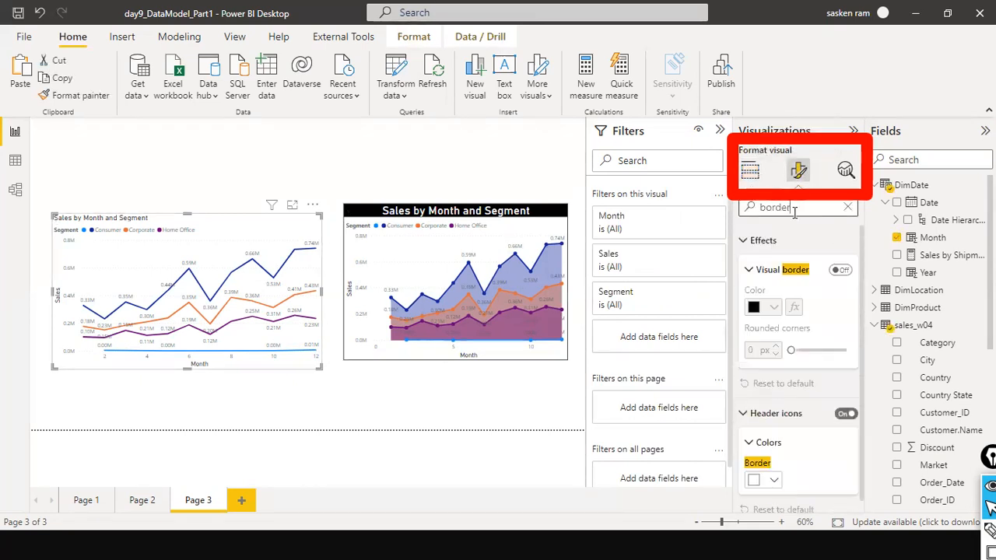
pyautogui.click(838, 269)
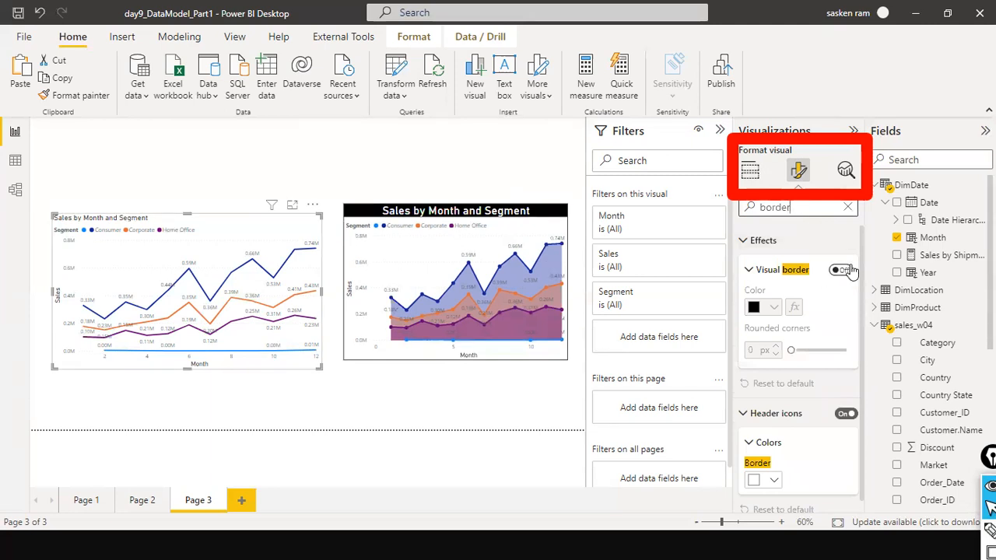
pyautogui.click(842, 269)
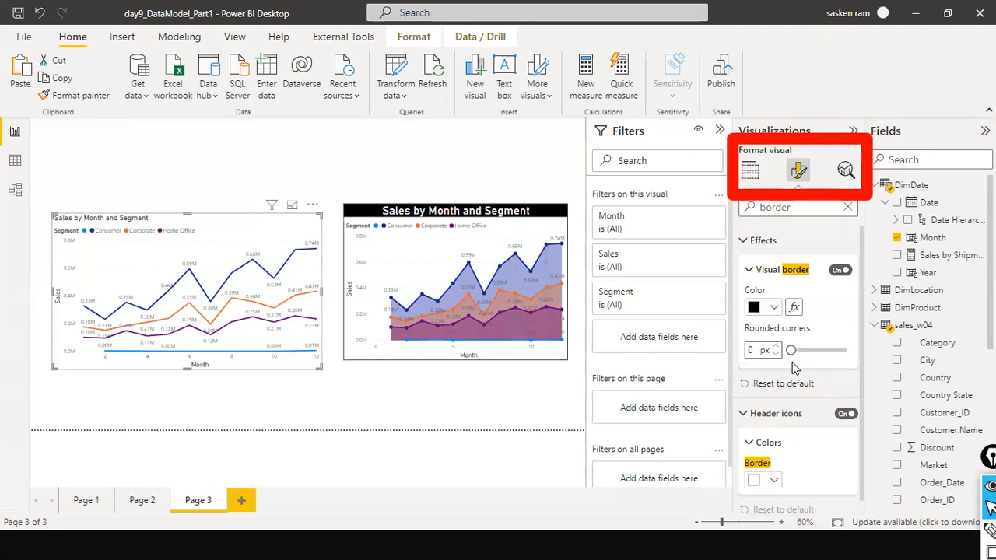
pyautogui.moveTo(791, 350); pyautogui.dragTo(801, 353)
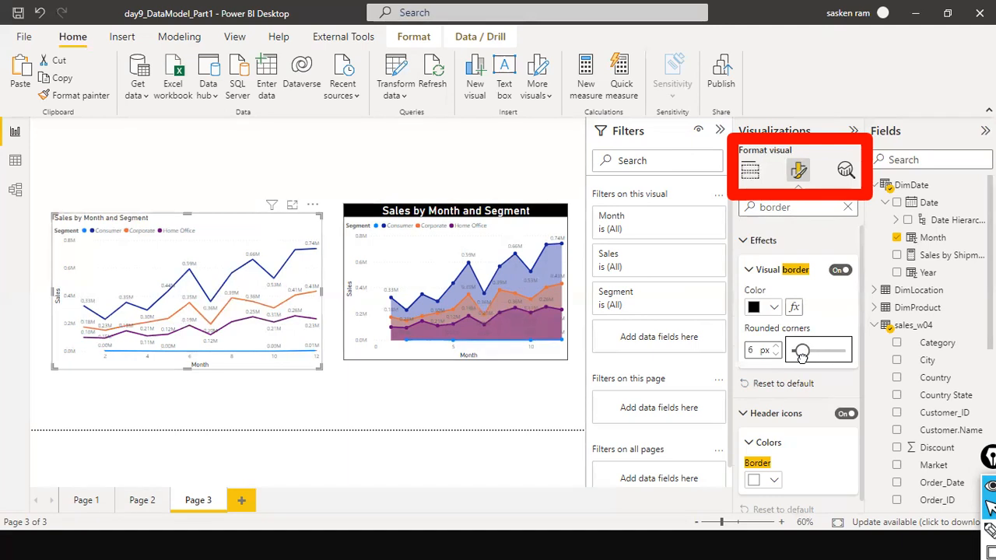
pyautogui.click(434, 164)
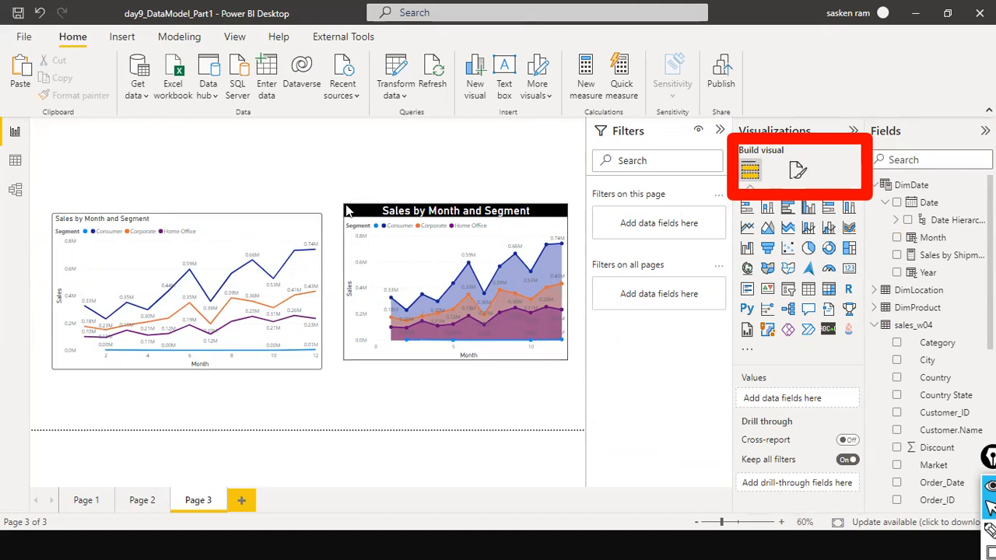
# Increase the rounded corners of the line chart's border to 8 px
pyautogui.click(311, 230)
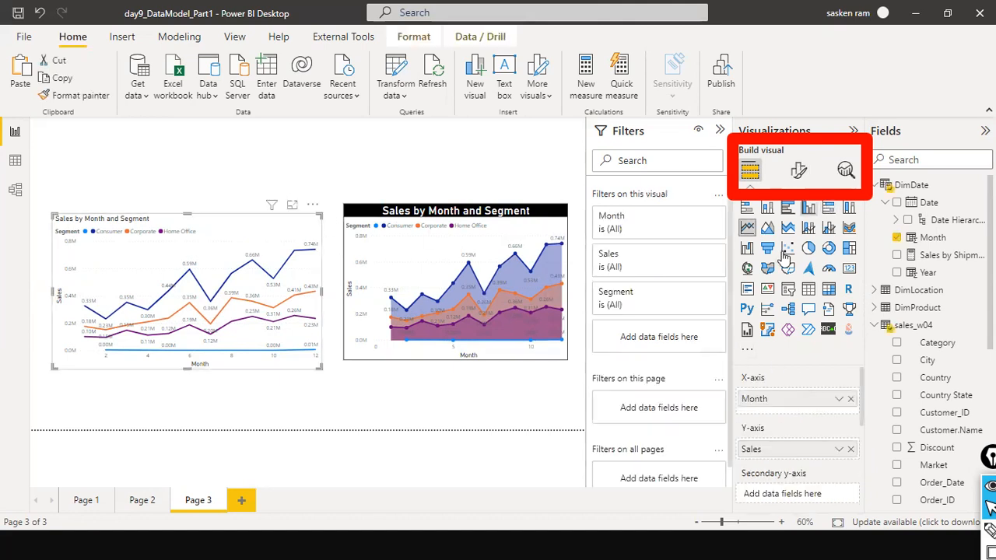
pyautogui.click(798, 169)
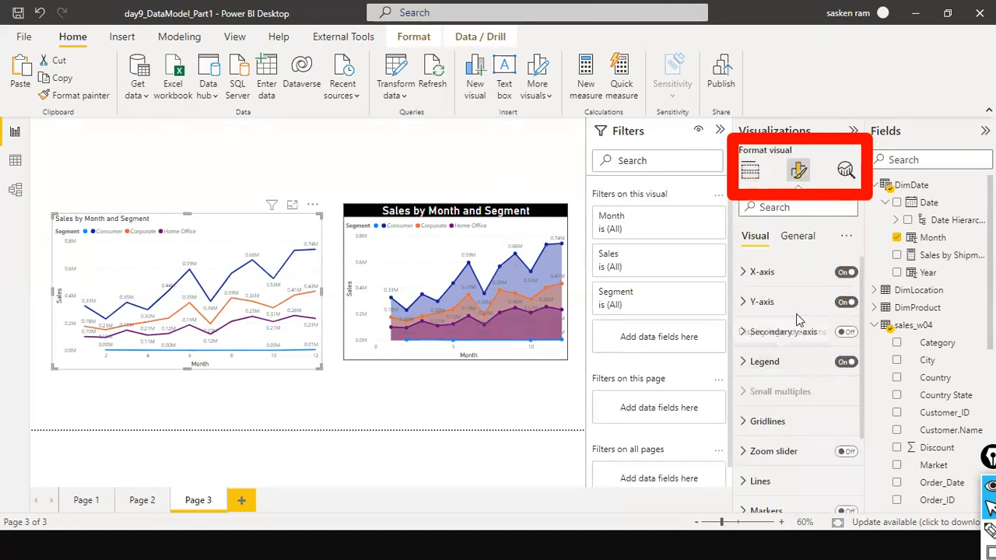
pyautogui.click(758, 207)
pyautogui.write('border')
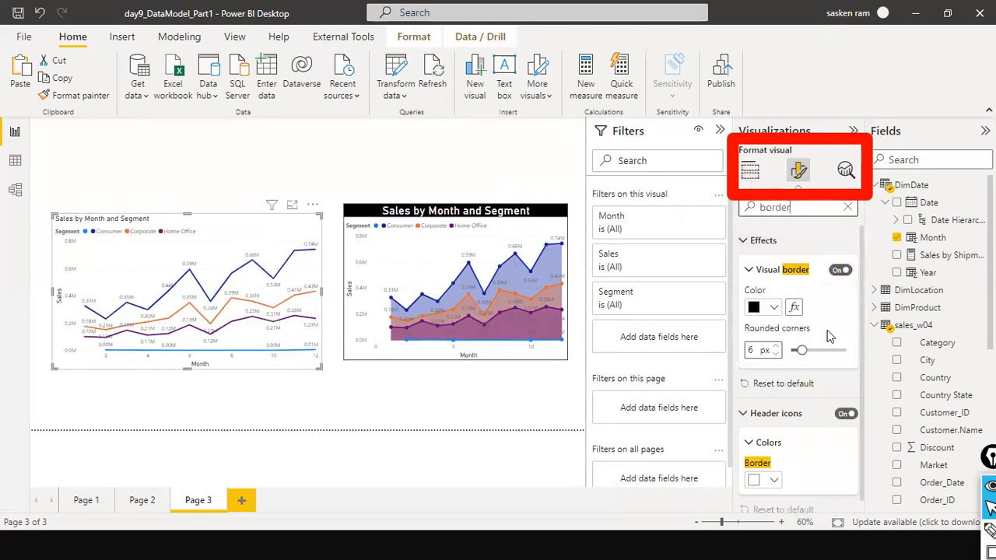
pyautogui.moveTo(802, 351); pyautogui.dragTo(805, 352)
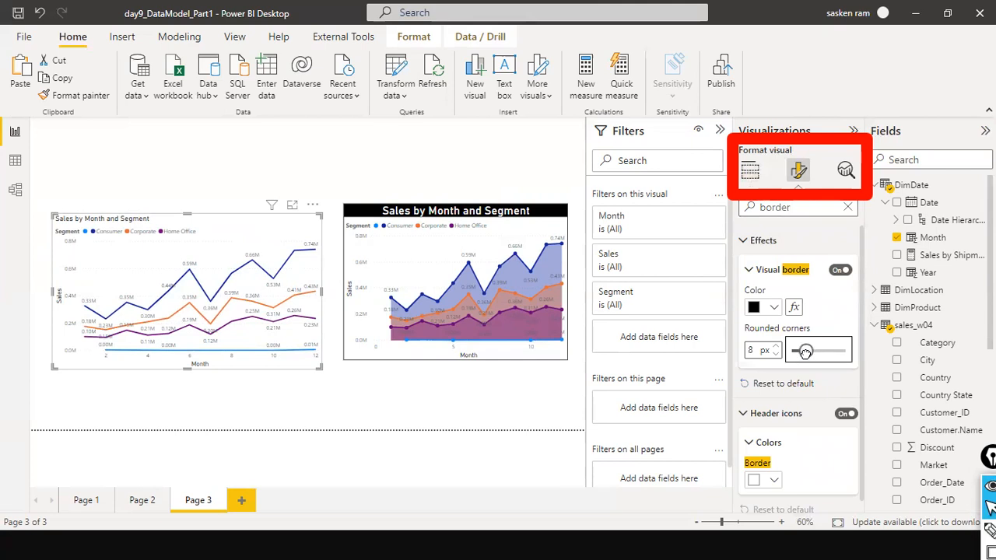
pyautogui.click(382, 163)
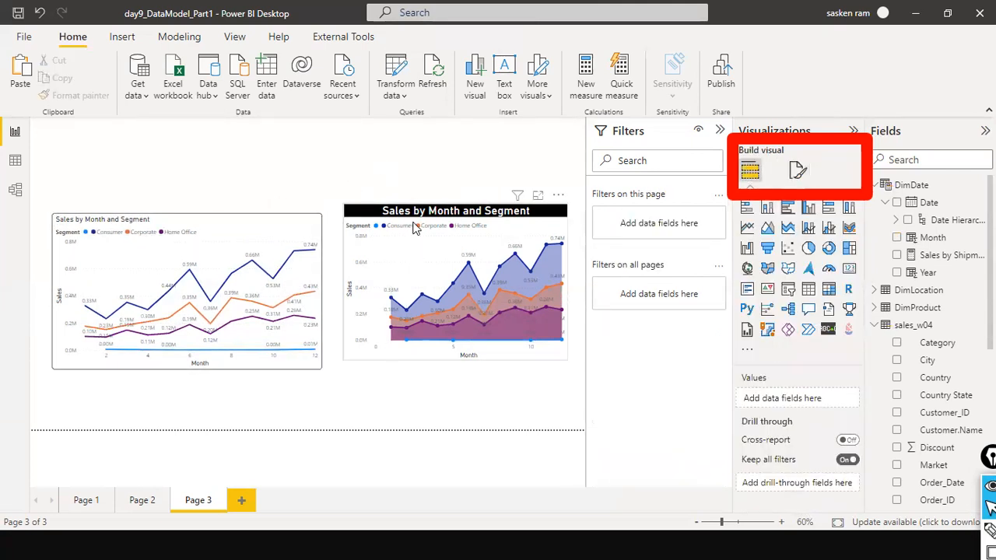
# Move the area chart down slightly so its top edge lines up with the line chart's
pyautogui.moveTo(413, 220)
pyautogui.mouseDown()
pyautogui.moveTo(412, 235)
pyautogui.moveTo(412, 227)
pyautogui.mouseUp()
pyautogui.click(406, 186)
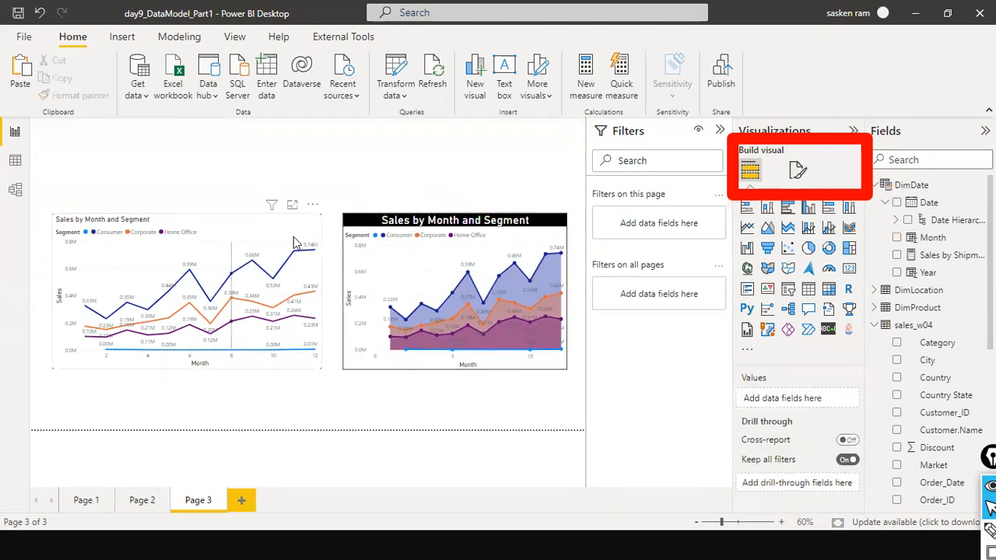